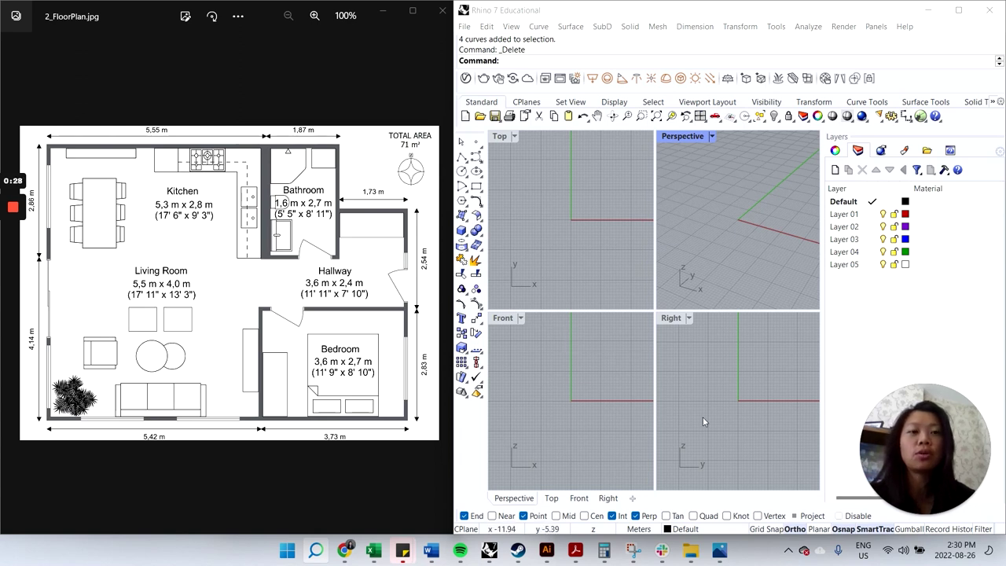
- Create a new model from the Large Objects - Meters template, discarding changes to the untitled file
left_click(555, 183)
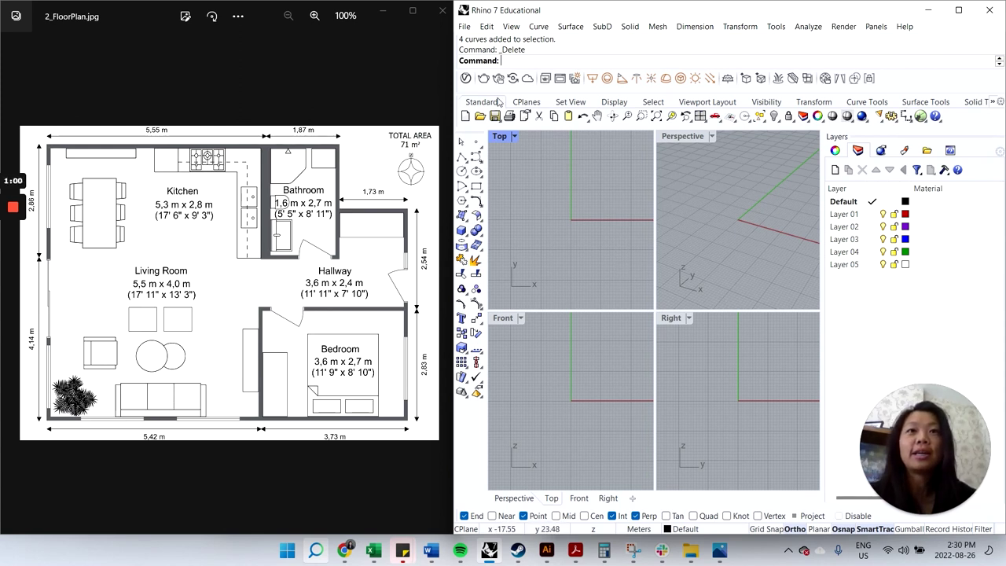
left_click(464, 27)
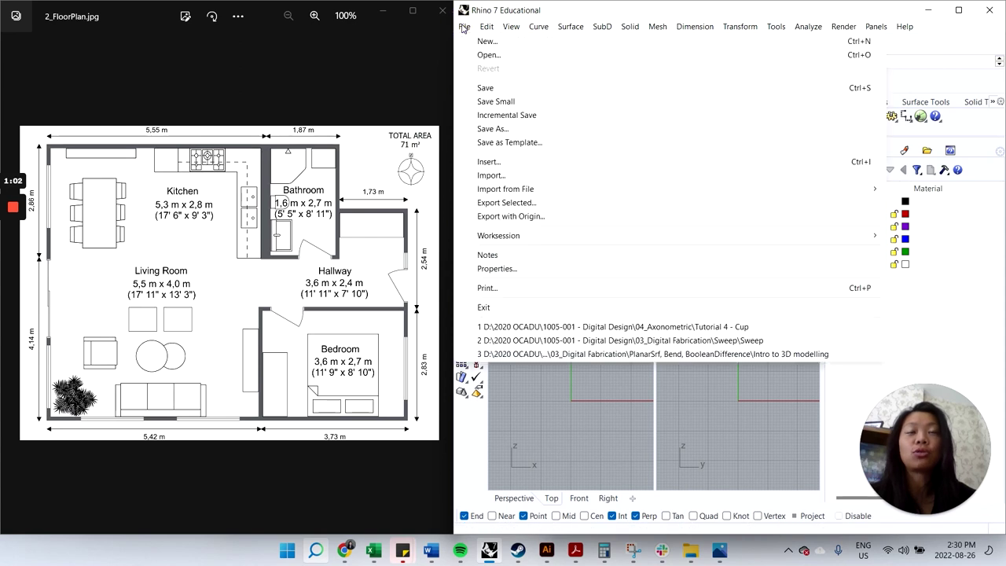
left_click(485, 40)
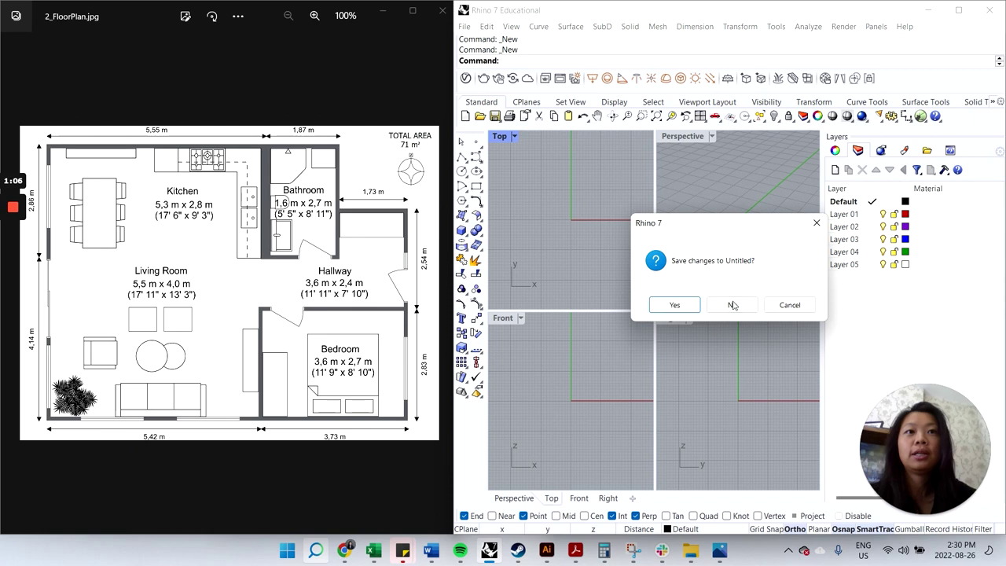
left_click(737, 307)
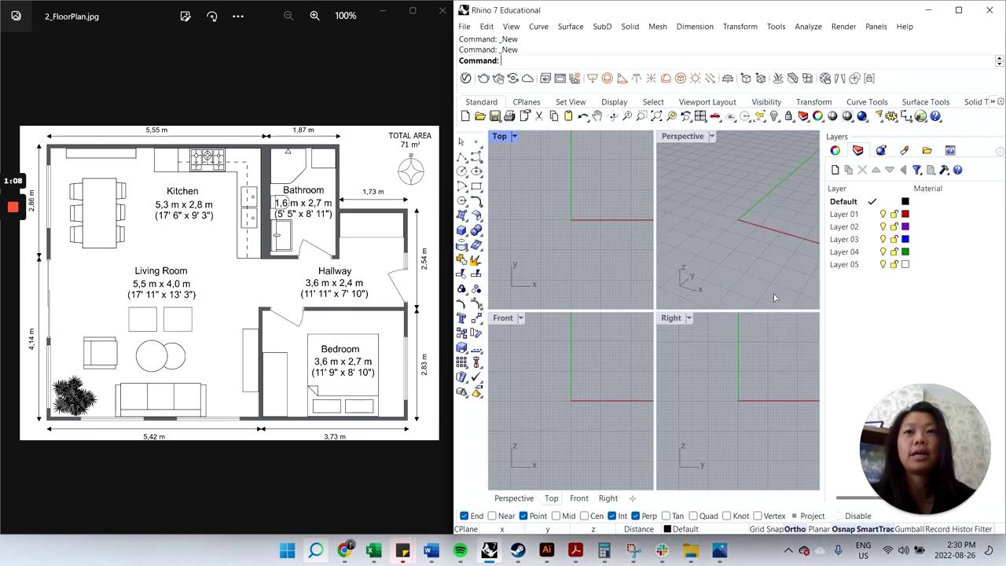
left_click(343, 390)
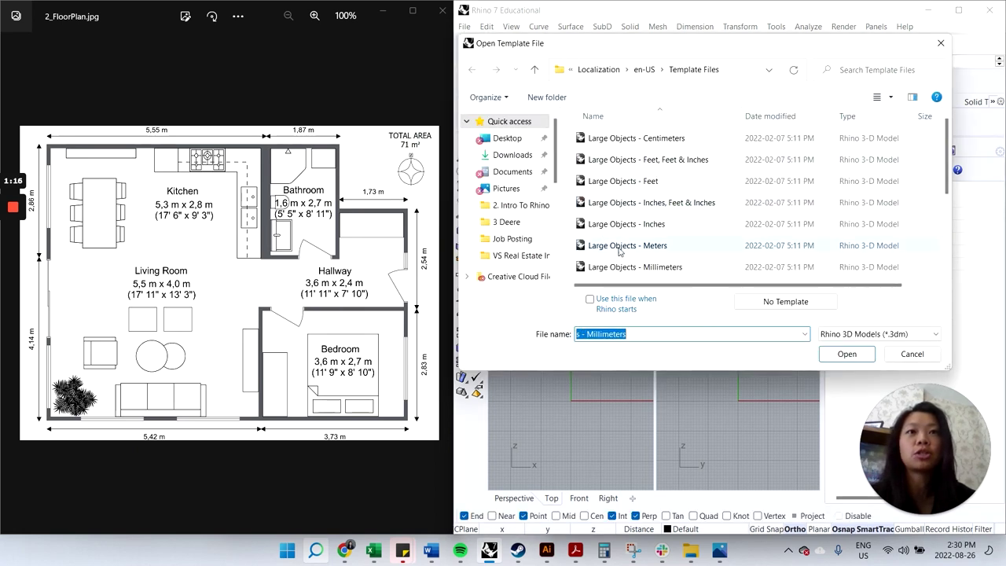
left_click(620, 245)
left_click(846, 354)
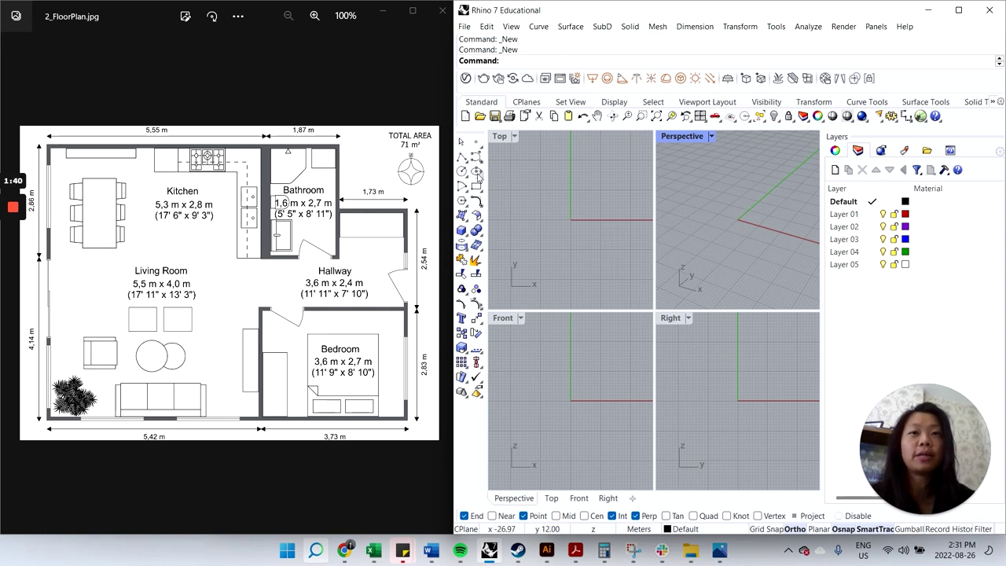
- Maximize the Top viewport, widen the drawing area, and enable the Mid object snap
double_click(500, 137)
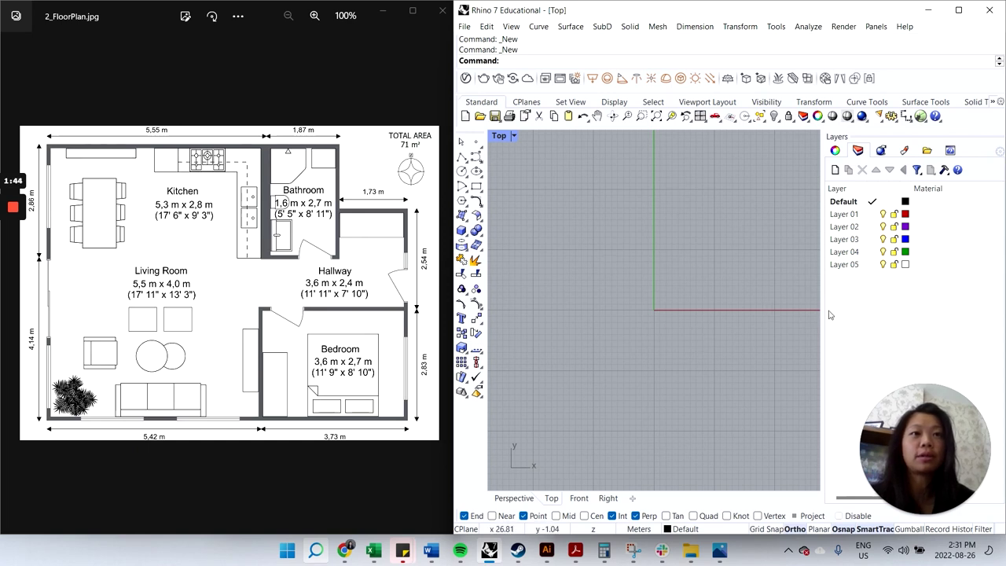
left_click_drag(821, 313, 857, 303)
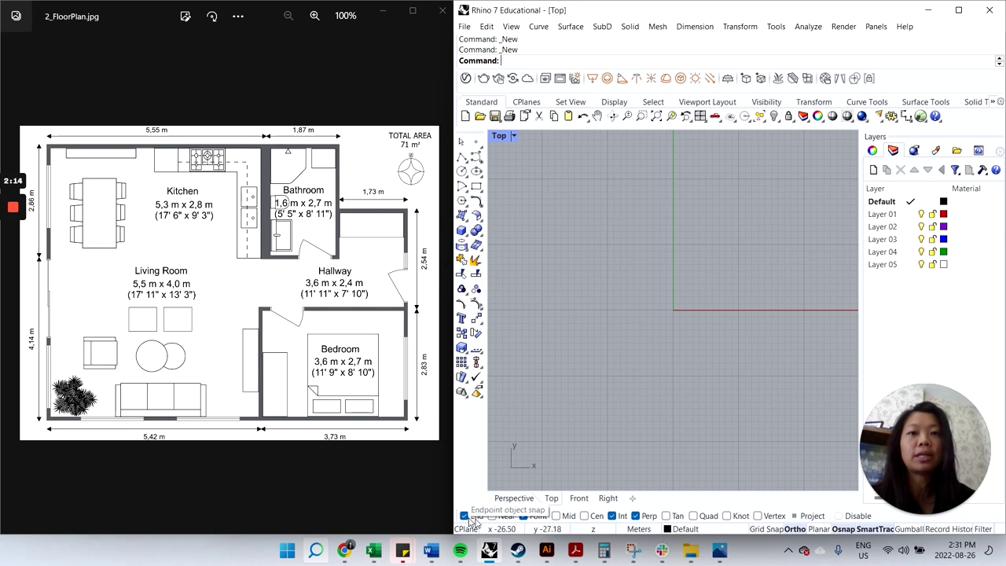
left_click(562, 517)
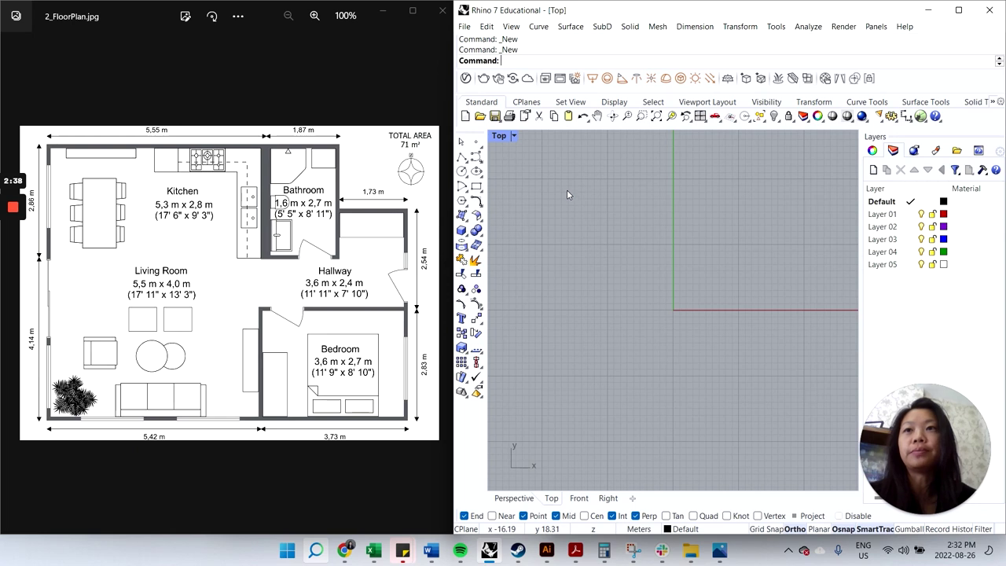
- Start a polyline at 0,0 and draw the plan's bottom wall rightward in two segments of 5.42 m and 3.73 m
left_click(461, 158)
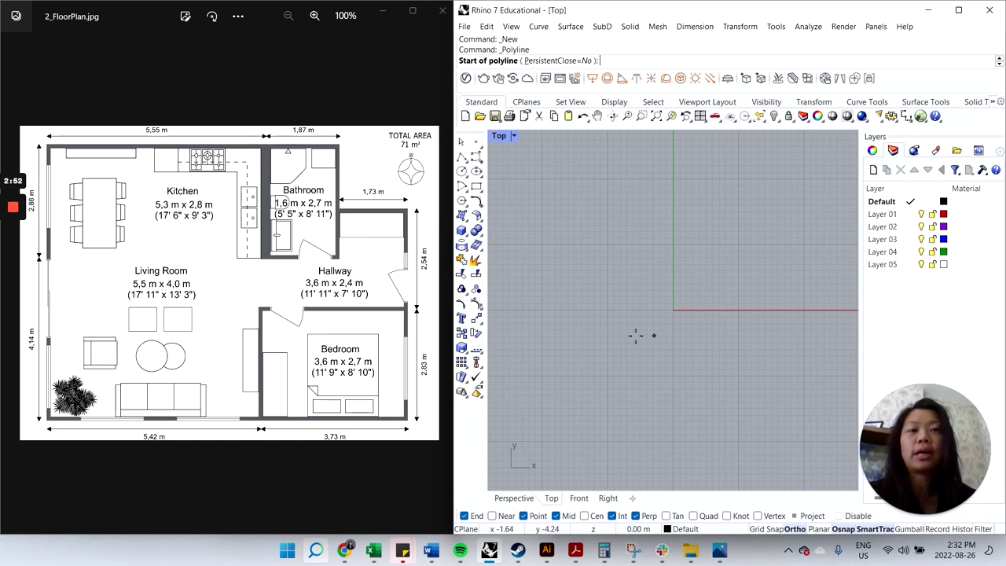
type("0,0")
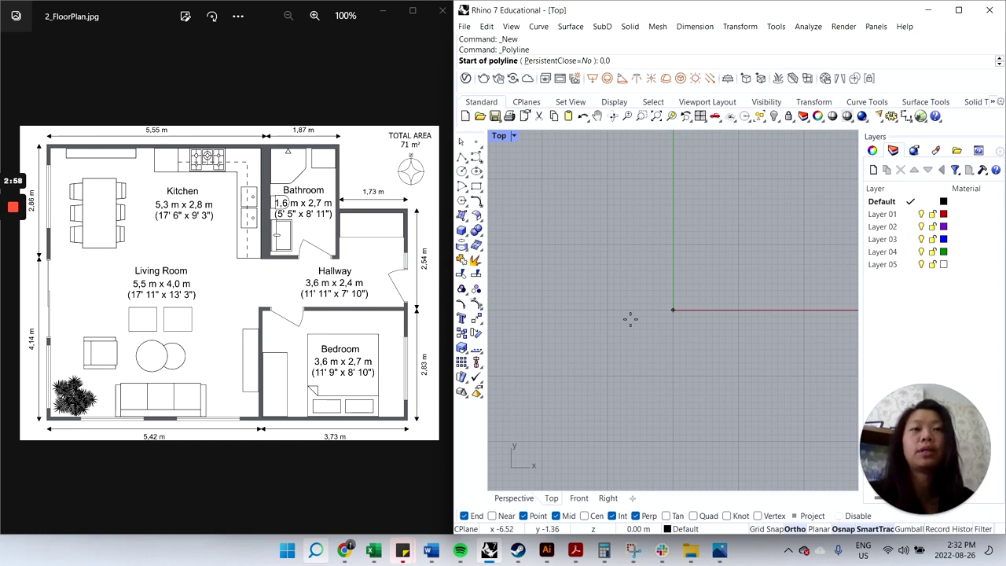
key("Return")
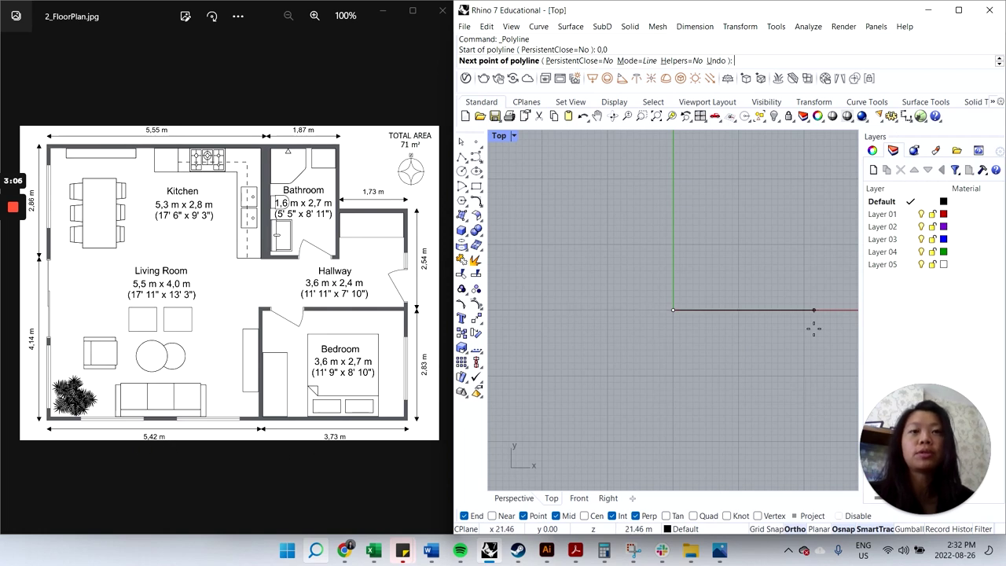
type("5.42")
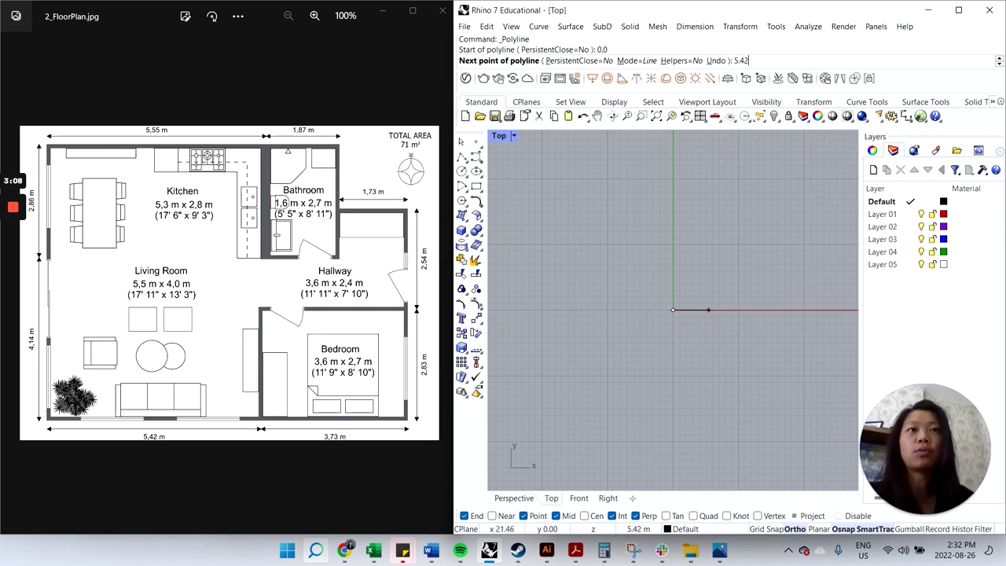
key("Return")
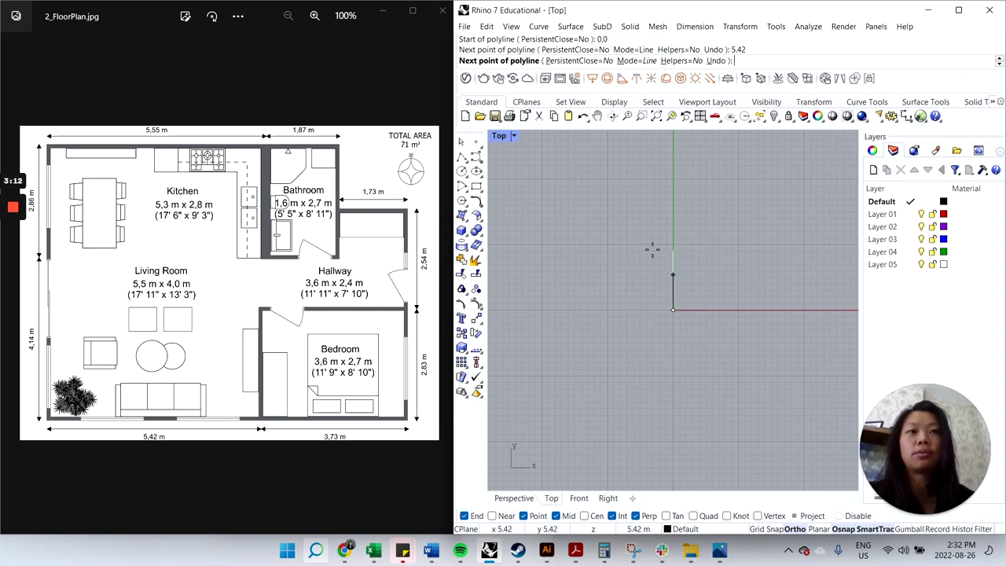
left_click(754, 303)
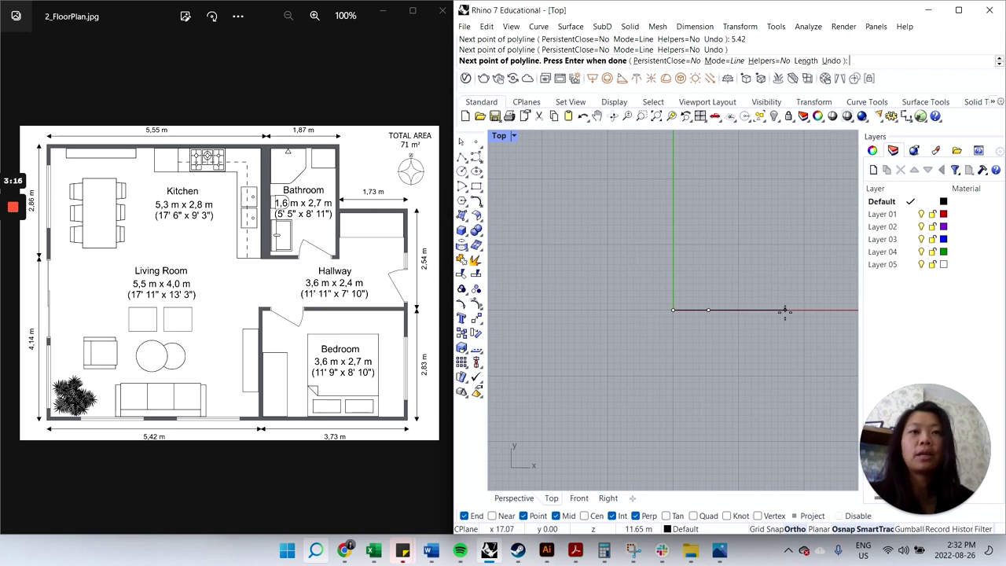
type("3.73")
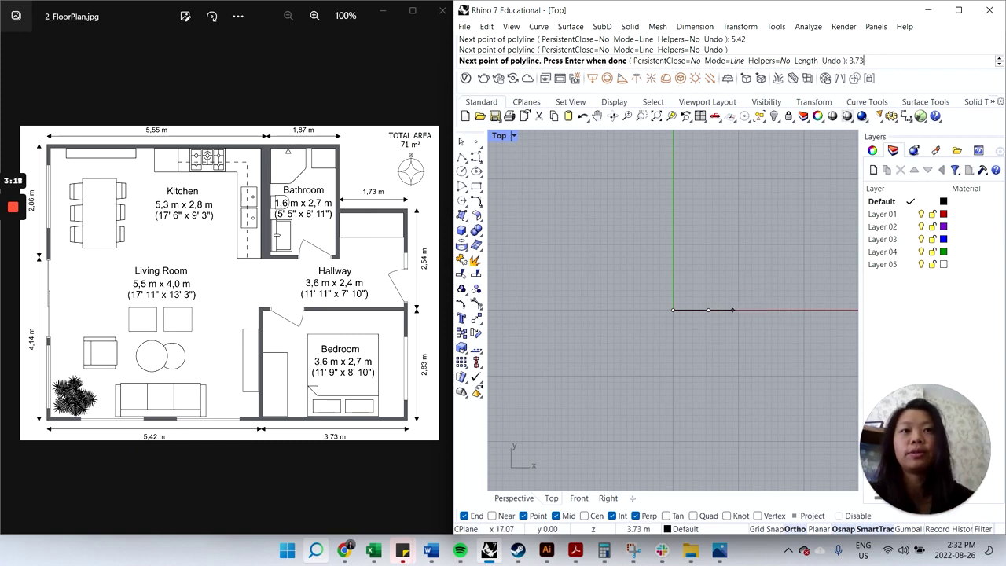
key("Return")
left_click(783, 310)
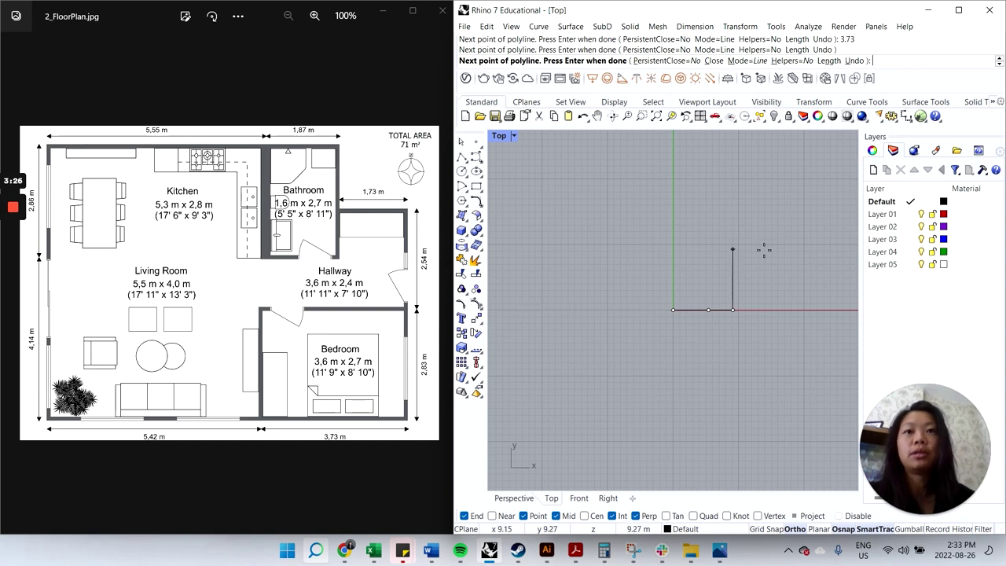
- Continue the polyline upward 2.83 m and 2.54 m, then left 1.73 m, and end it there
type("2.83")
key("Return")
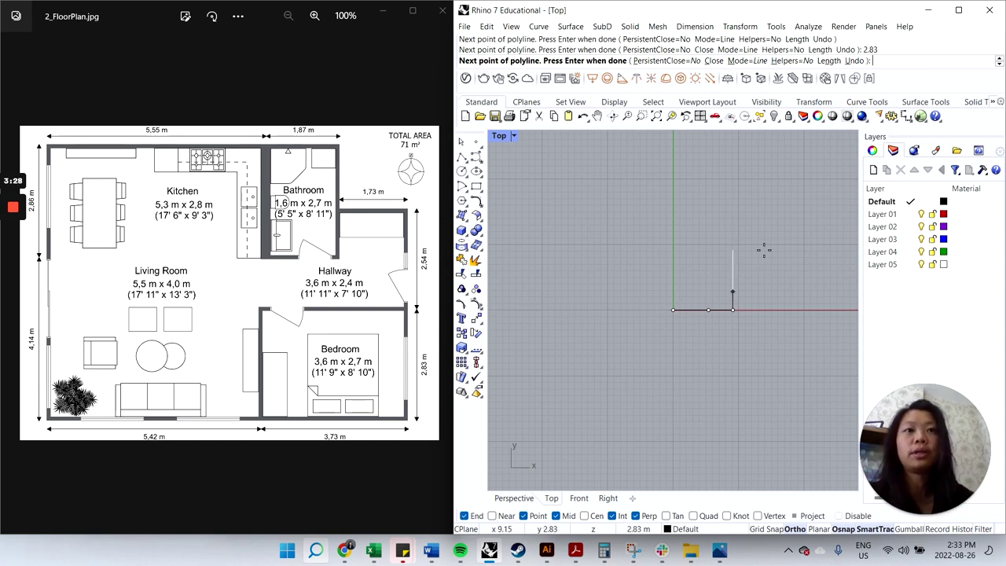
left_click(763, 250)
type("2.54")
key("Return")
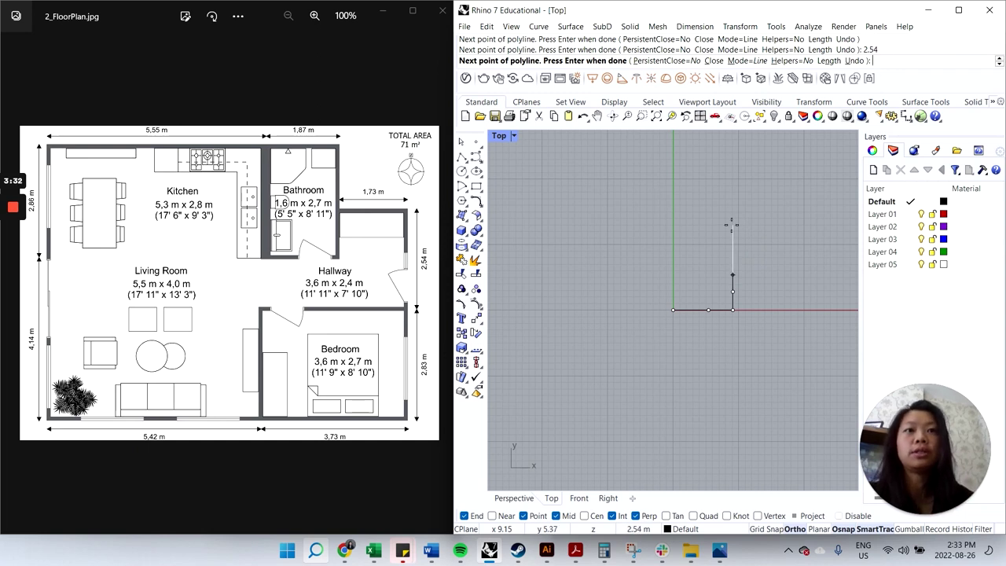
type("1.73")
key("Return")
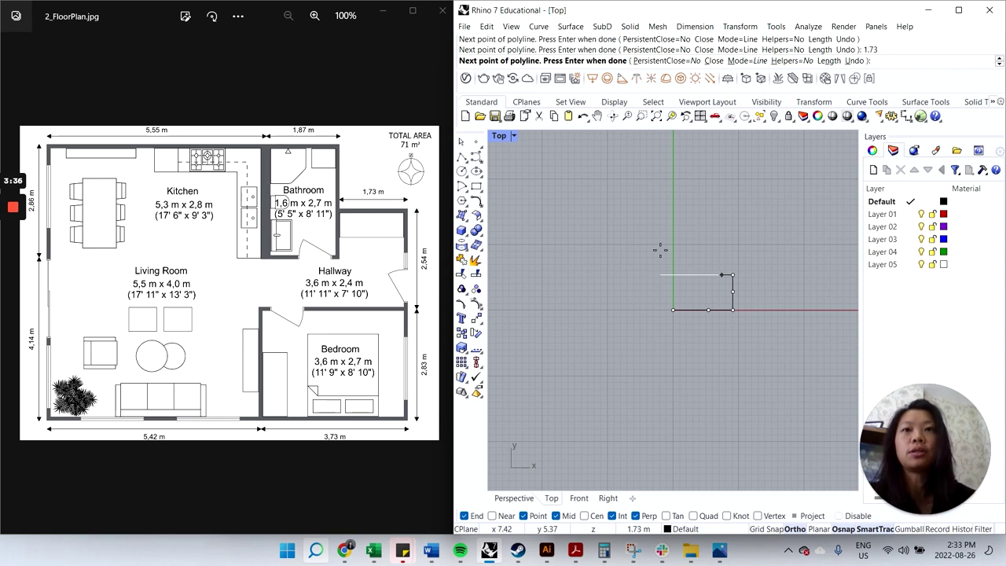
left_click(579, 250)
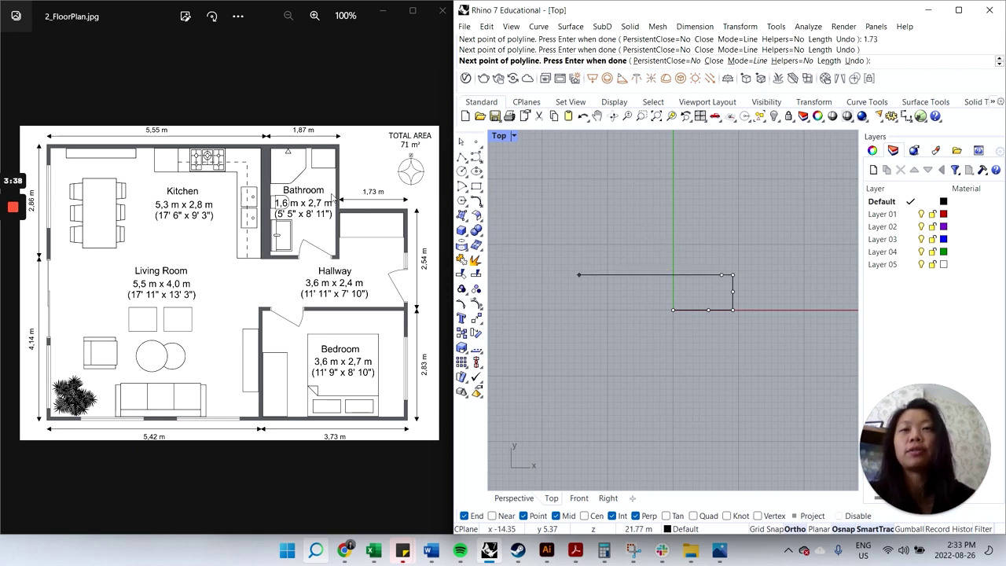
key("Escape")
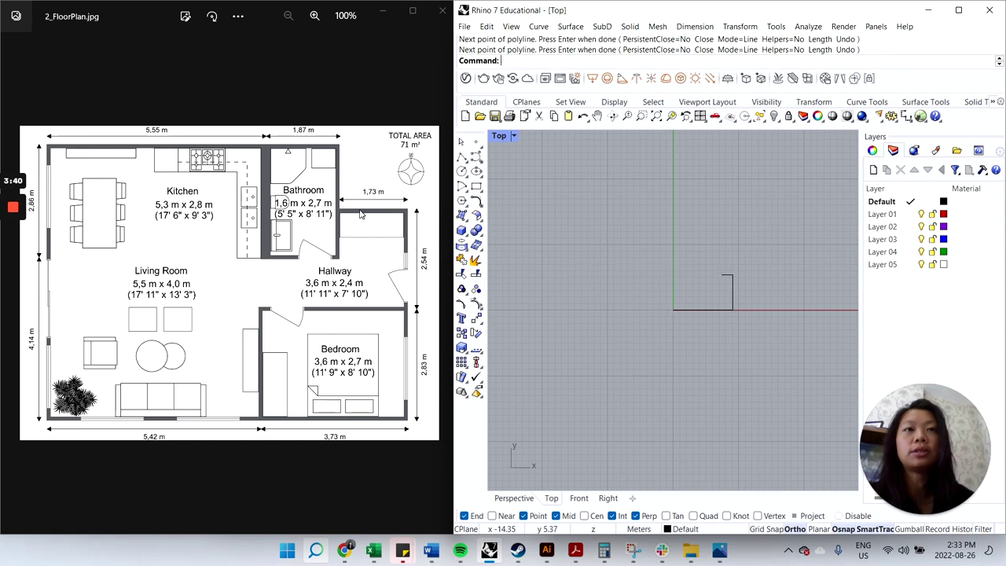
left_click(731, 292)
left_click(685, 281)
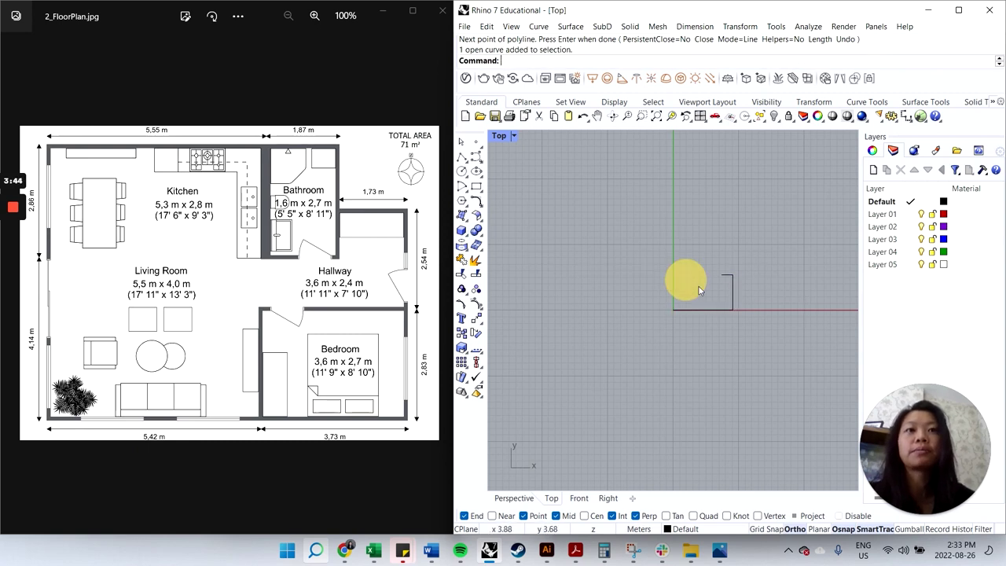
- Start a second polyline at the origin and draw the left wall upward in segments of 4.14 m and 2.86 m
left_click(461, 158)
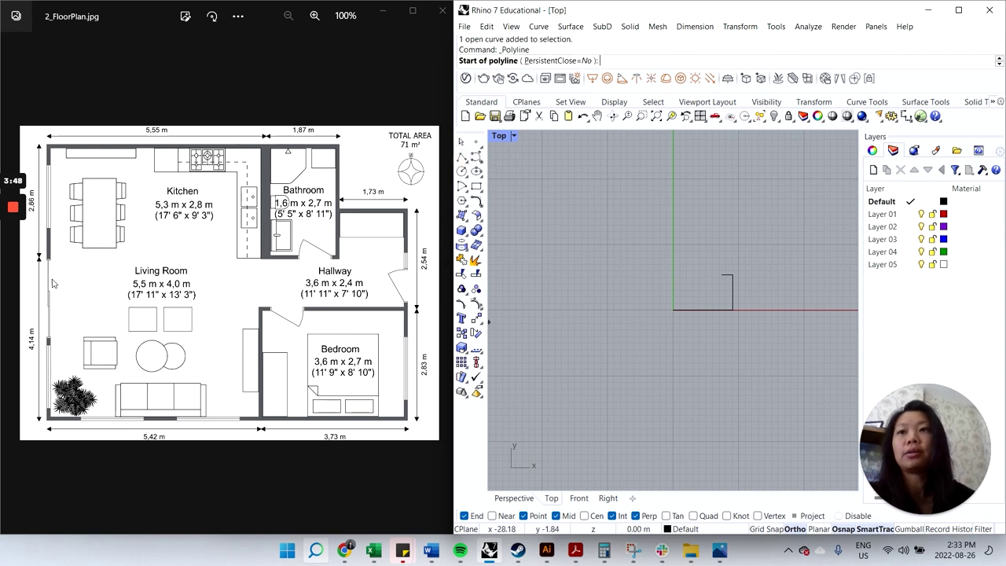
left_click(673, 311)
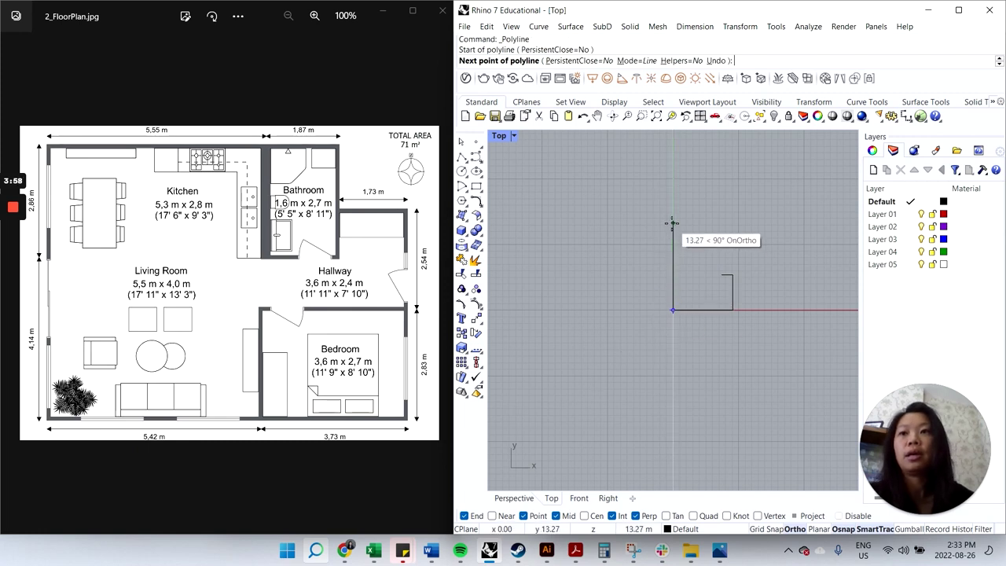
type("4.14")
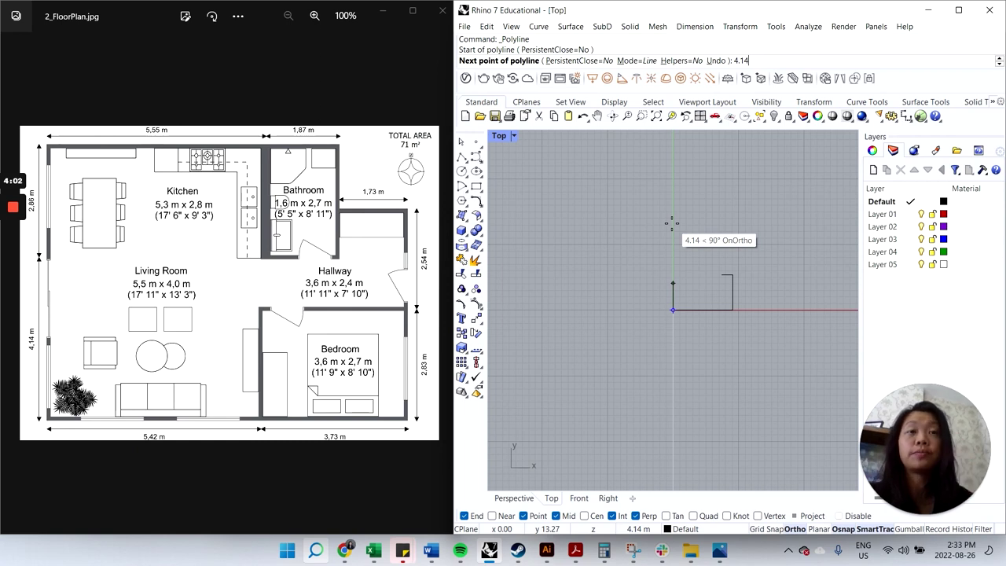
key("Return")
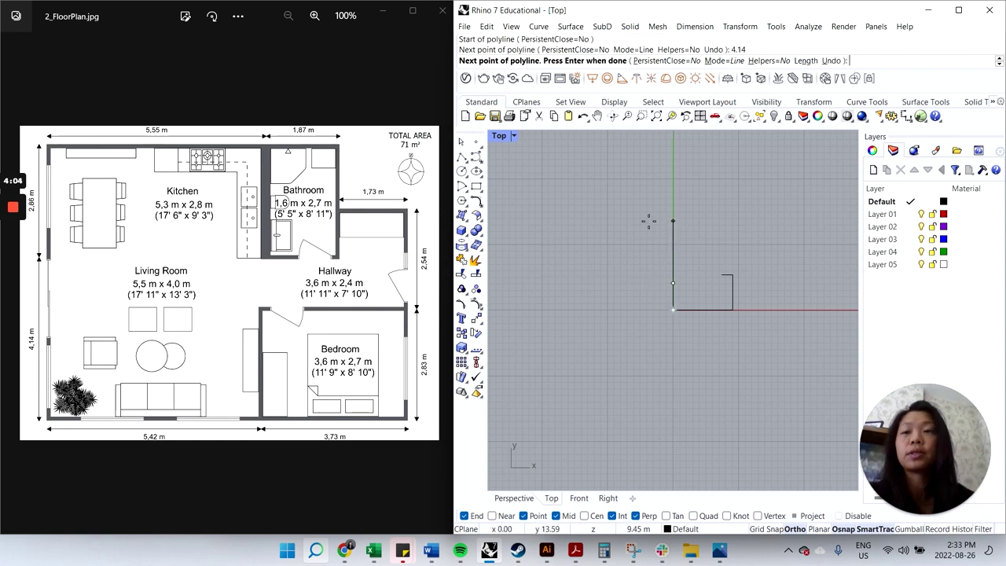
type("2.86")
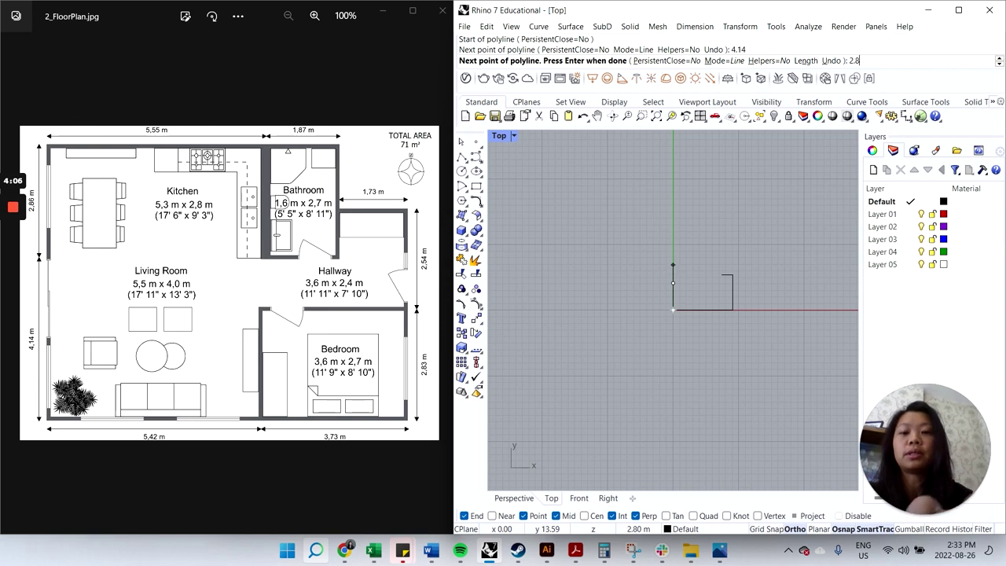
key("Return")
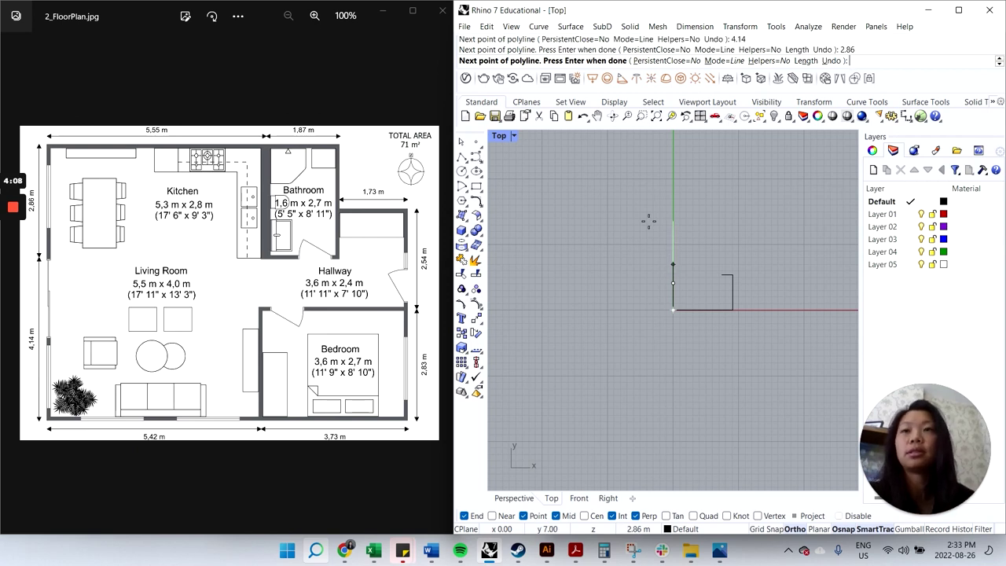
left_click(649, 222)
- Continue the second polyline rightward 5.55 m and 1.87 m, then down to the first polyline's open end, and finish it
type("4")
key("BackSpace")
type("5.55")
key("Return")
left_click(756, 237)
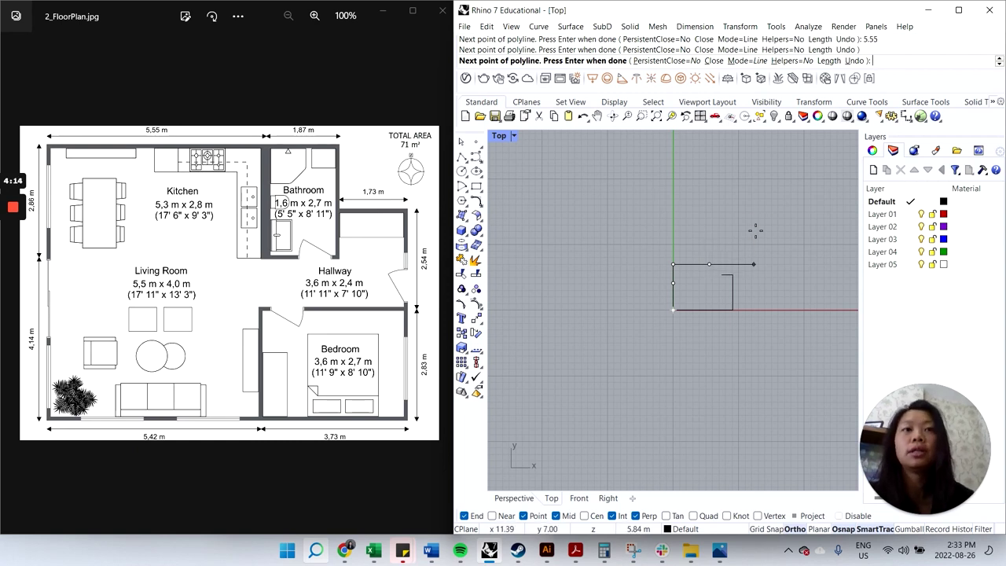
type("1.87")
key("Return")
left_click(749, 242)
left_click(722, 275)
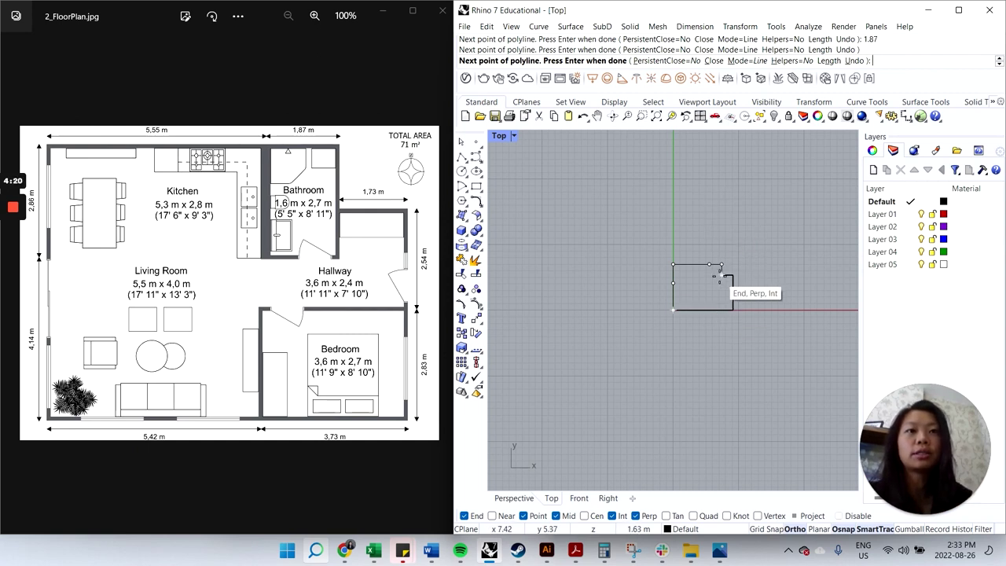
key("Return")
- Join the two outer wall polylines into one closed outline
left_click(730, 292)
left_click(714, 267)
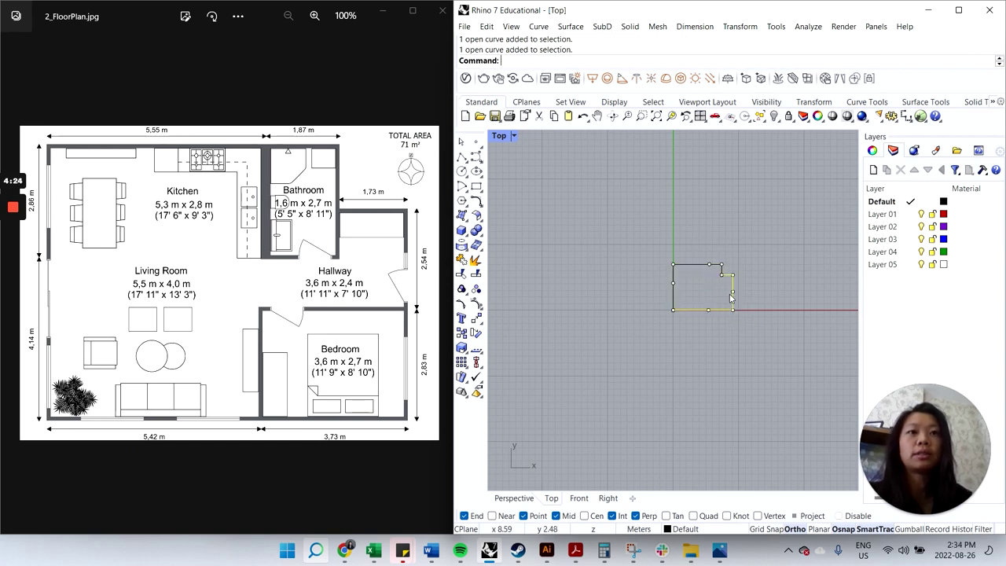
left_click(739, 362)
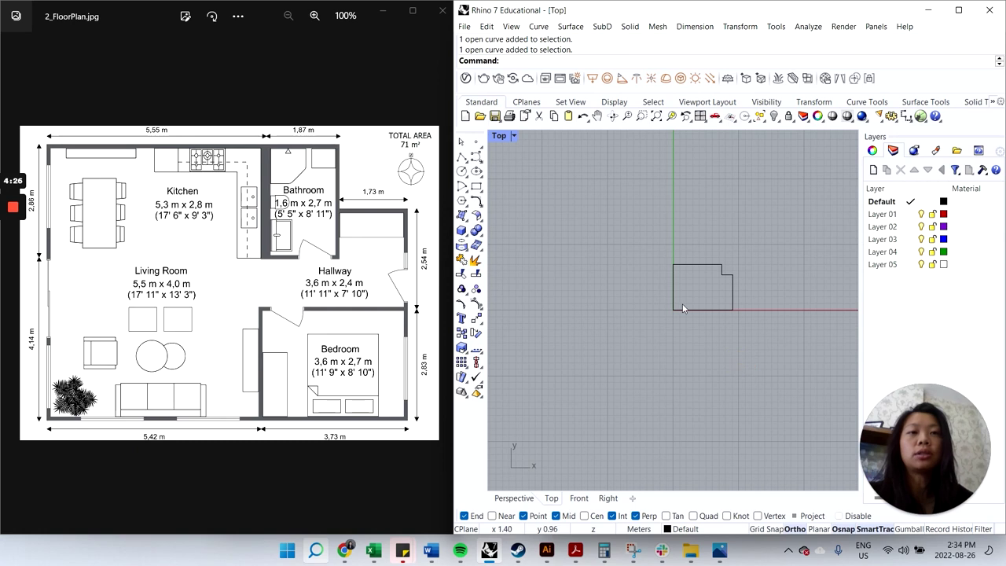
left_click(732, 286)
left_click(736, 339)
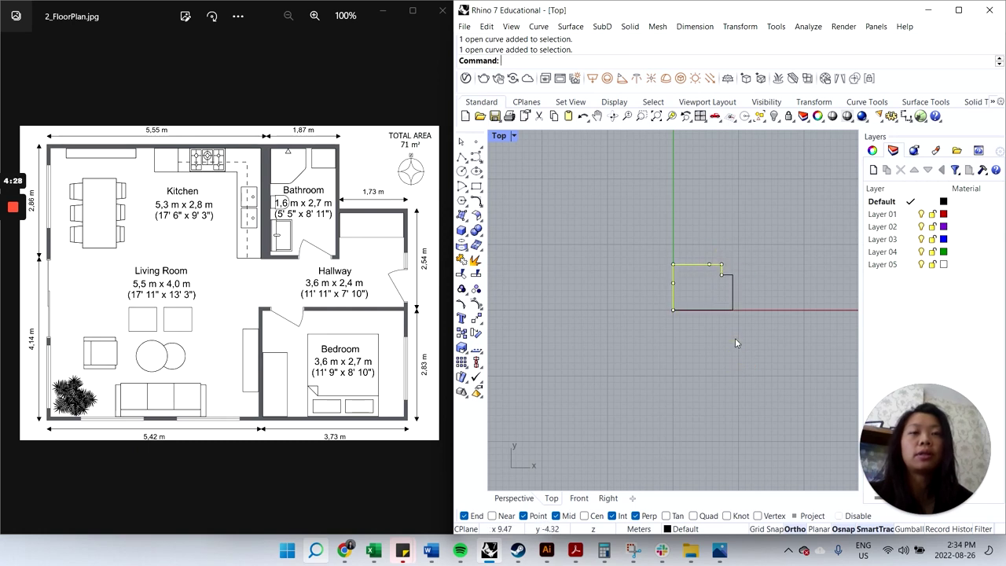
left_click_drag(641, 239, 752, 343)
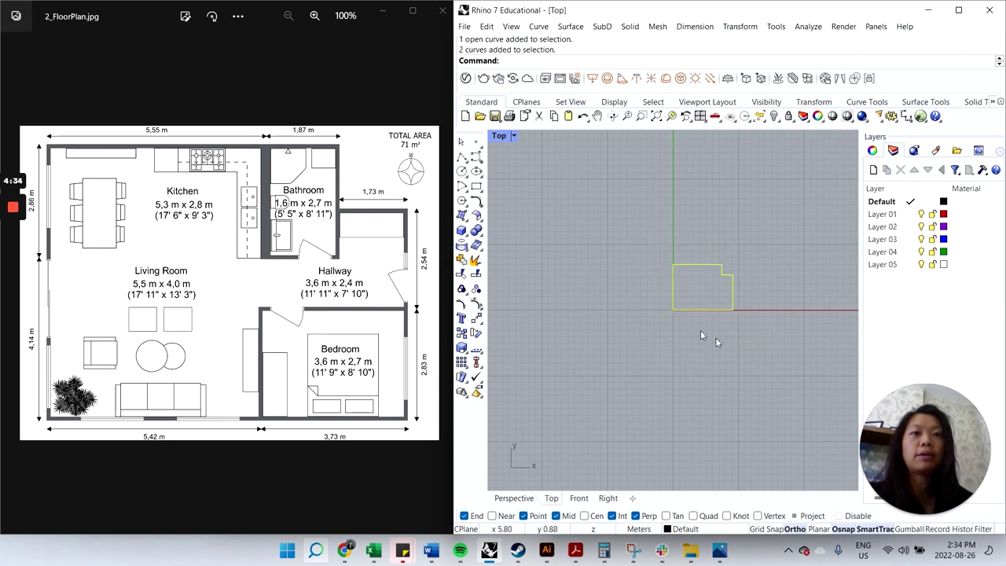
type("join")
key("Return")
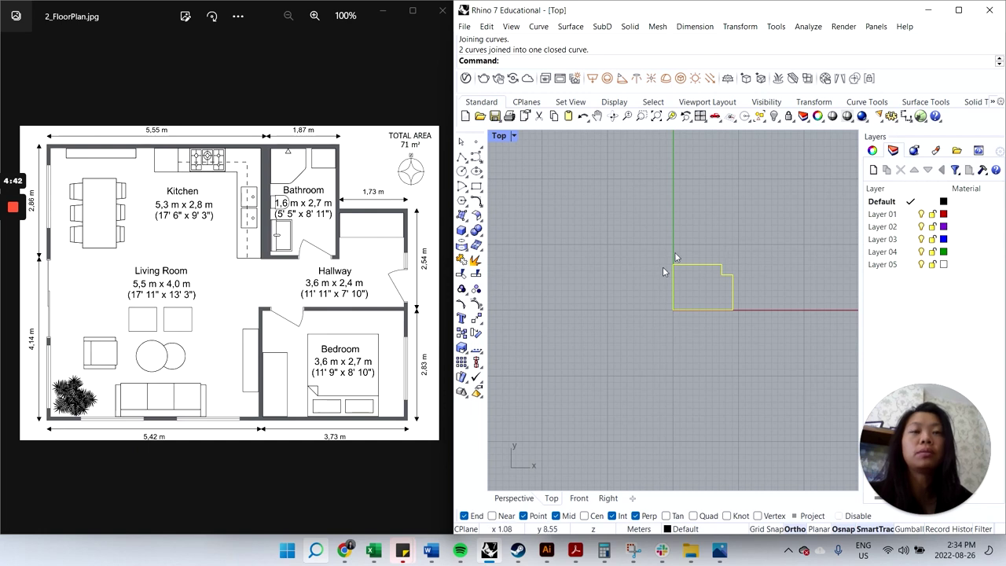
- Offset the closed outer wall outline 0.3 m toward the inside
left_click(713, 269)
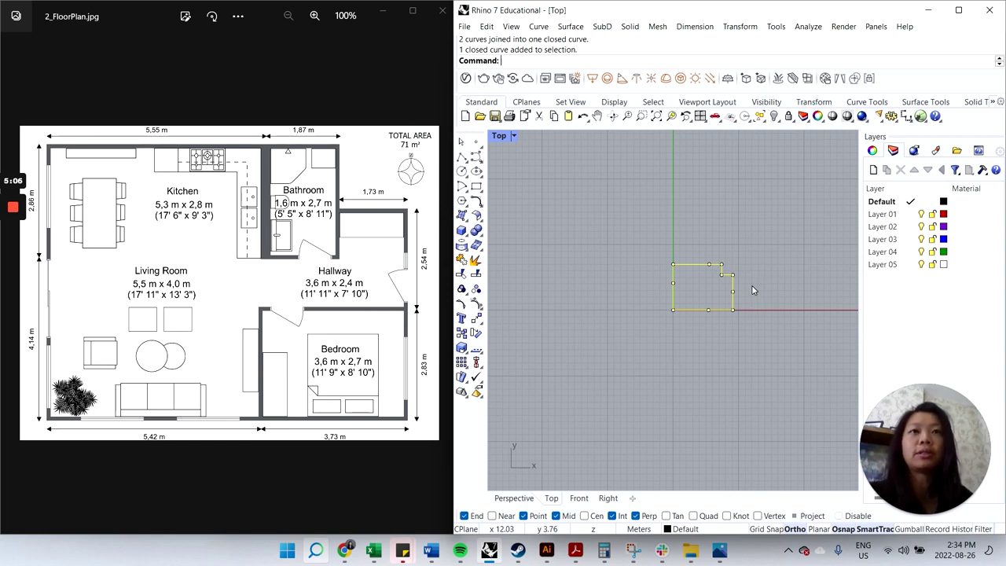
left_click(770, 257)
type("Offset")
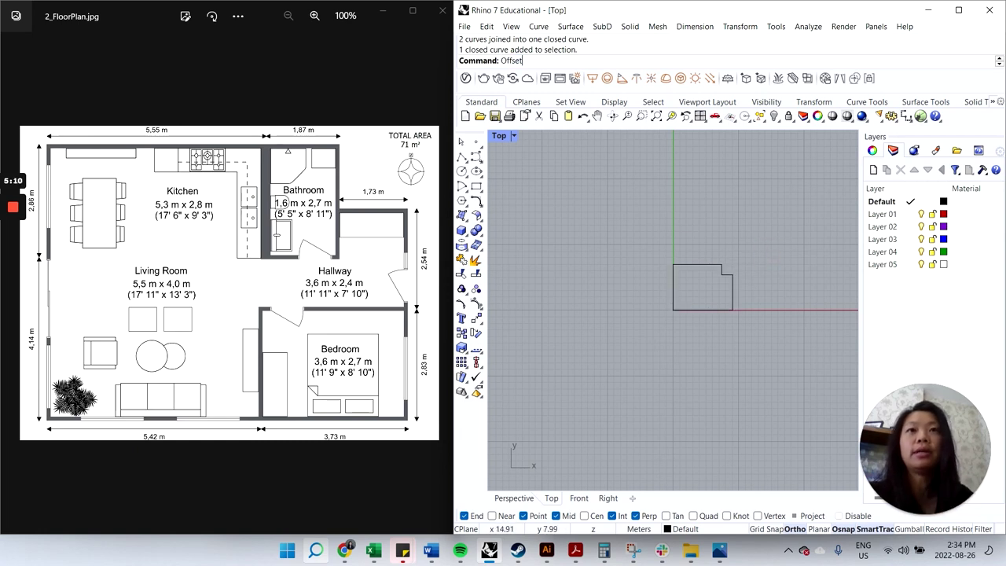
key("Return")
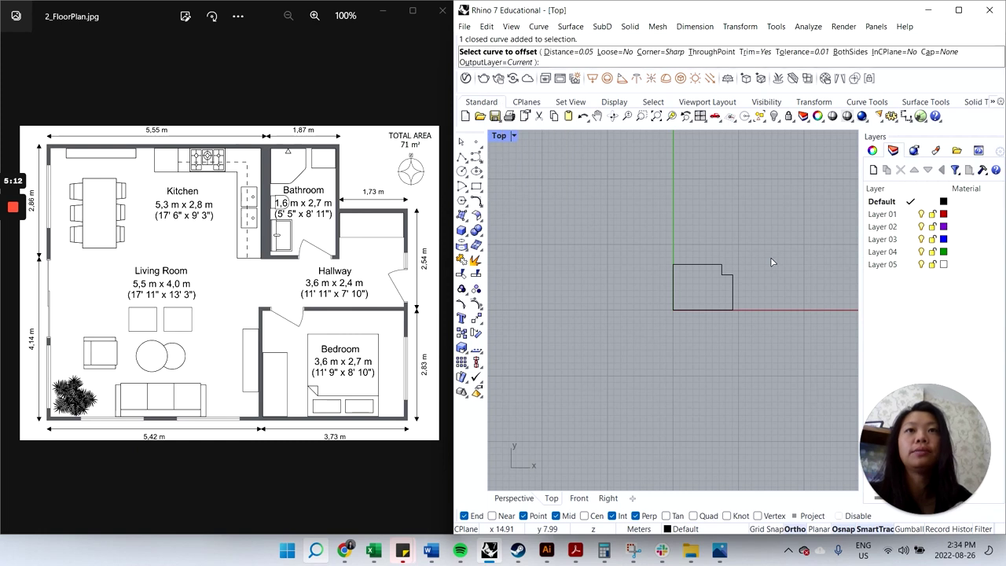
left_click(717, 268)
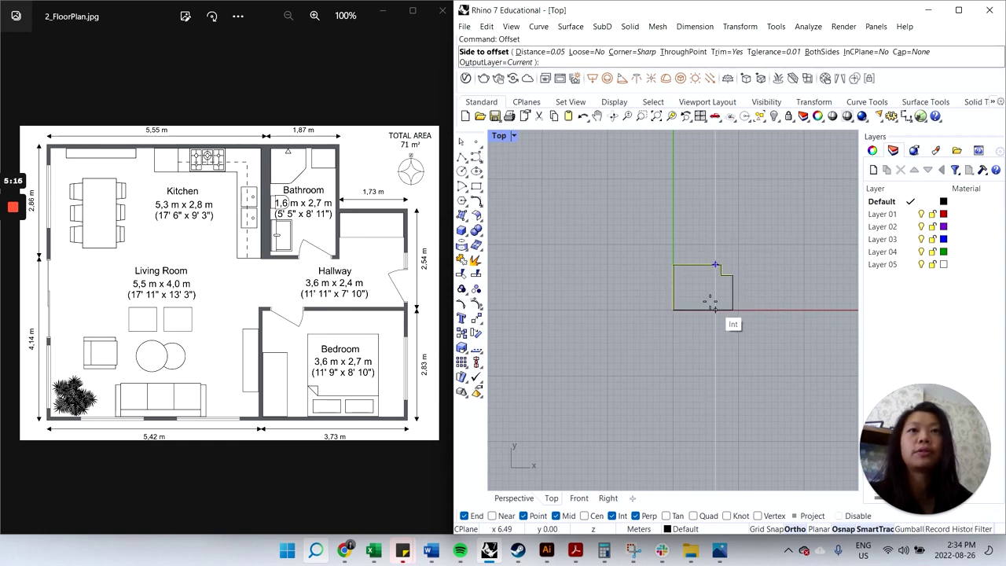
left_click(546, 53)
type(".3")
key("Return")
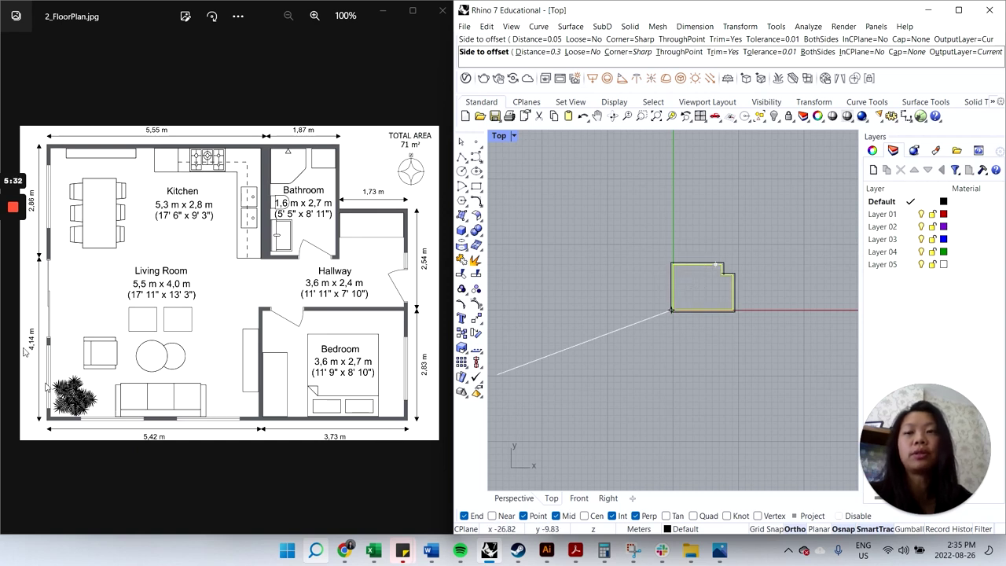
left_click(709, 279)
scroll(699, 279, "up", 5)
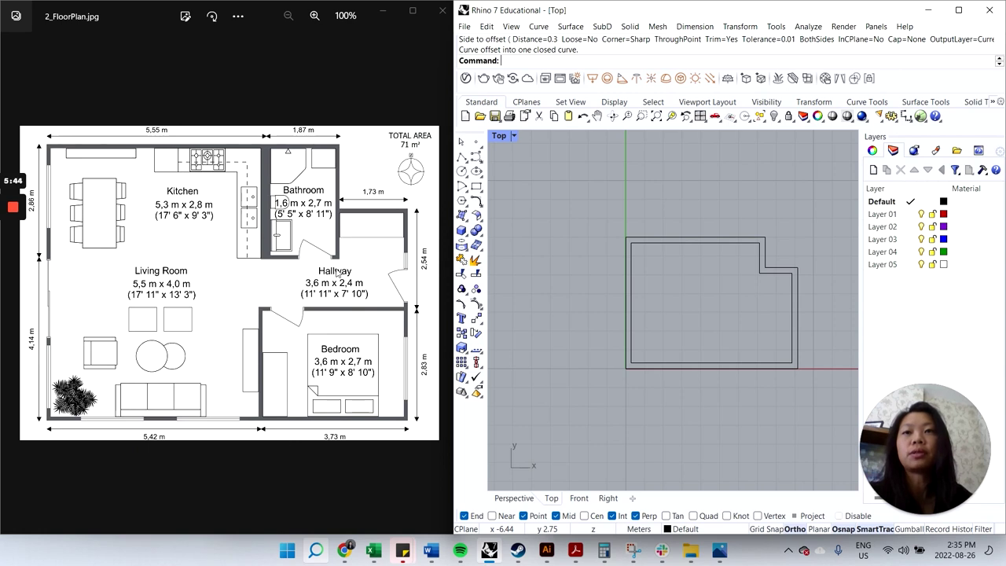
- With midpoint snapping off, draw the bedroom wall polyline from the bottom wall's 5.42 m point up 2.83 m, then right to the outer wall
left_click(556, 516)
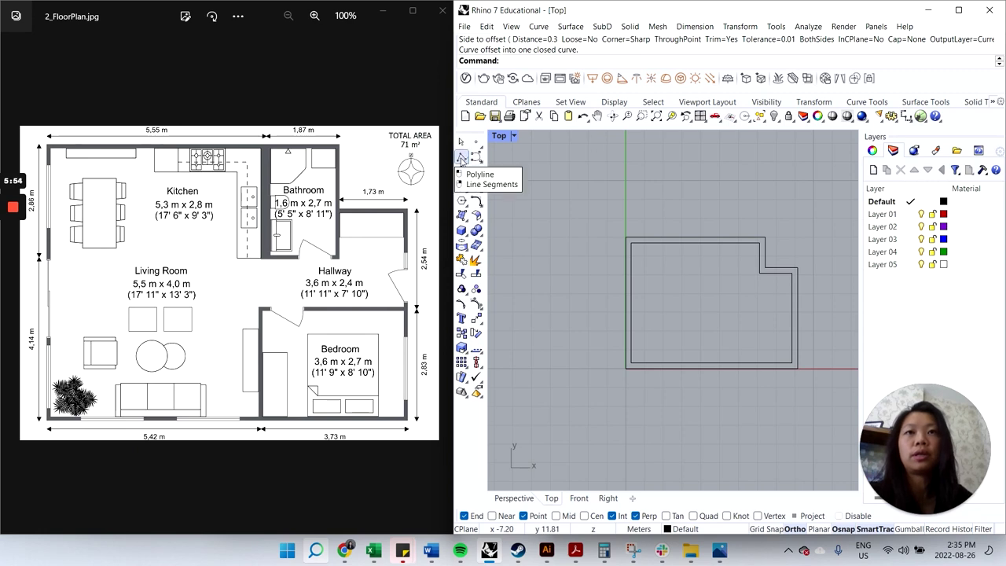
left_click(461, 157)
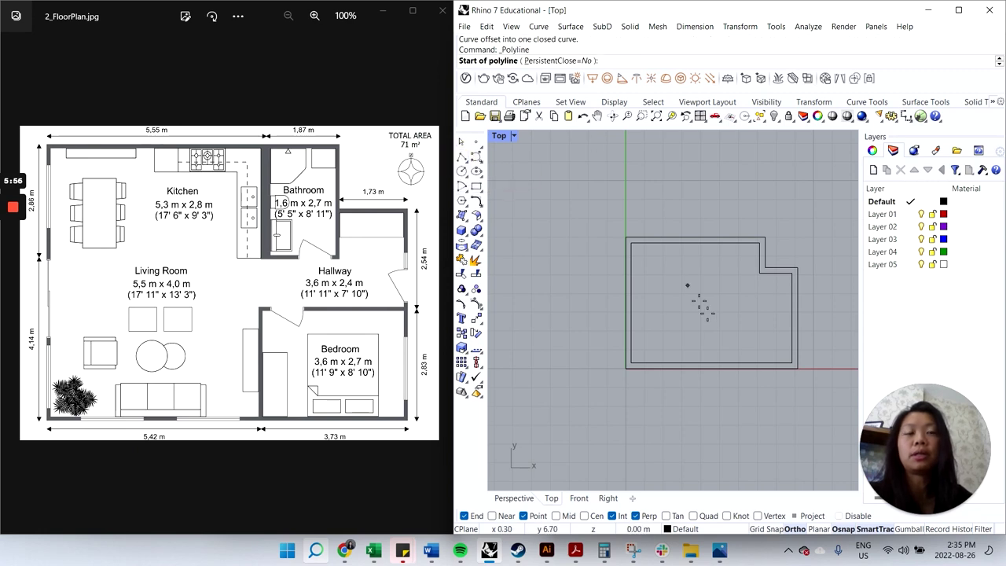
left_click(727, 367)
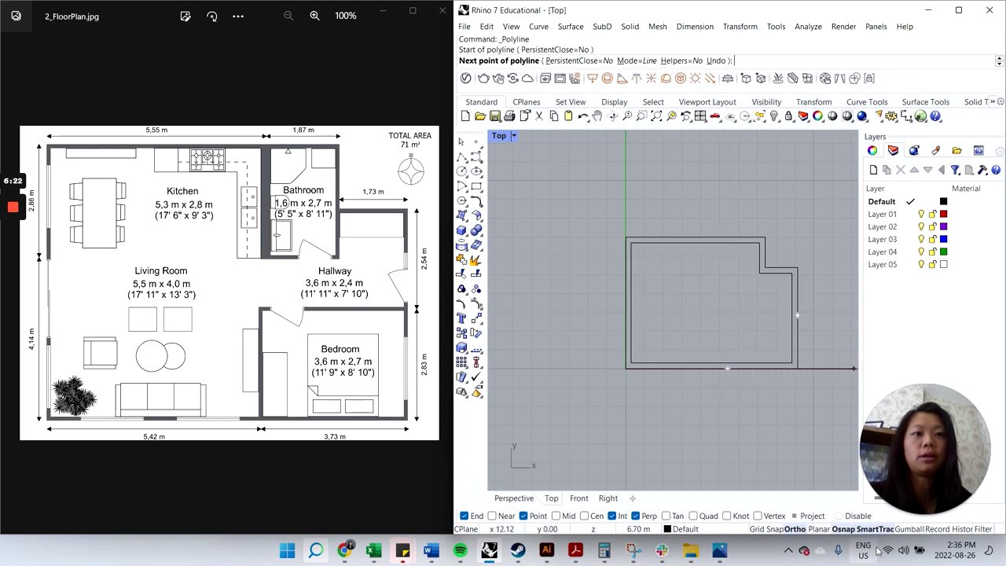
left_click(727, 320)
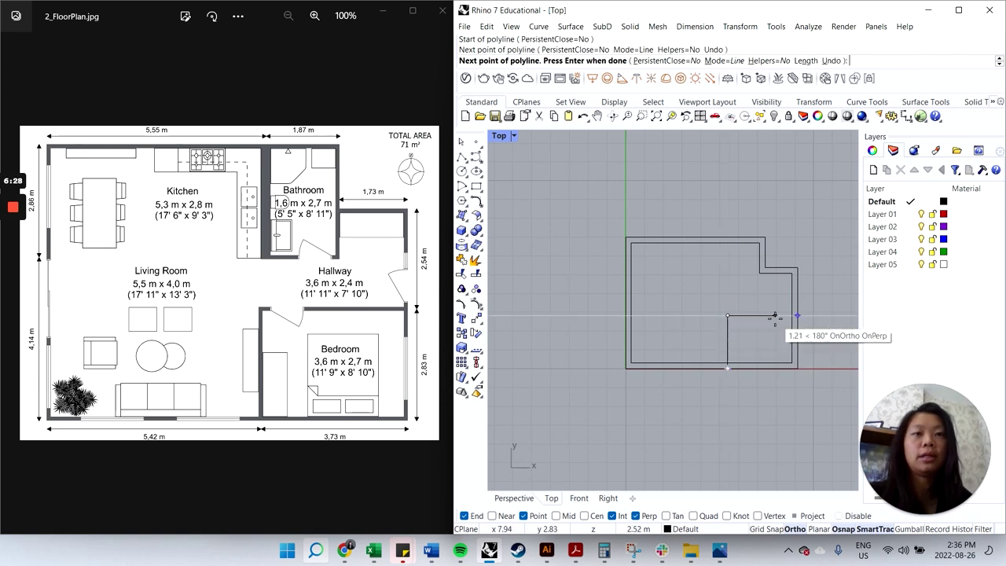
left_click(797, 316)
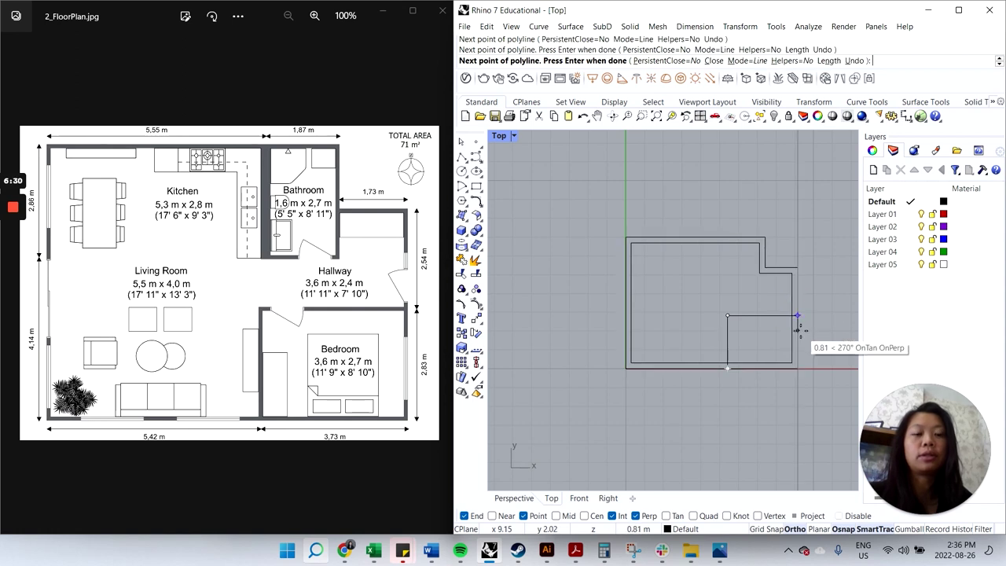
key("Return")
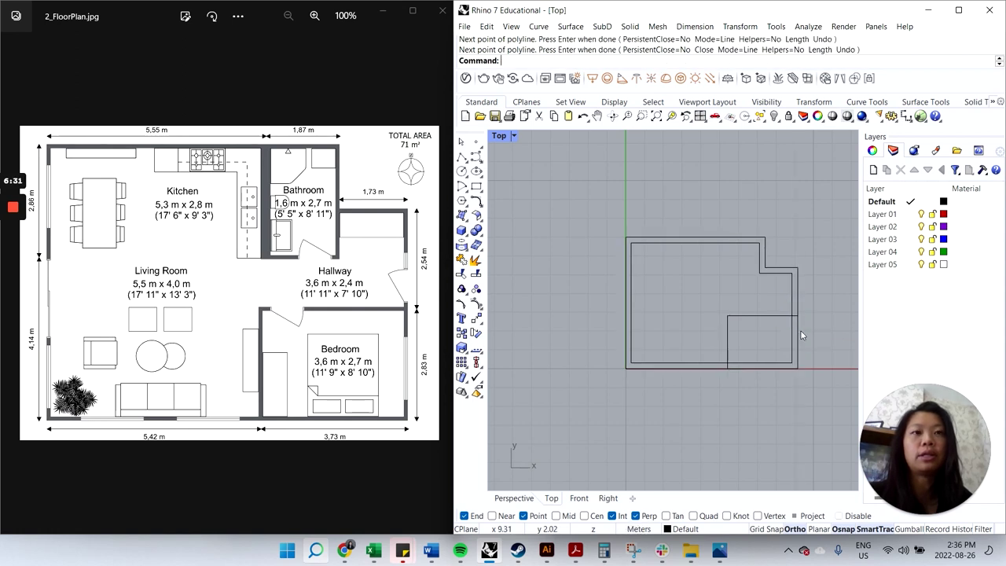
- Try offsetting the bedroom wall polyline 0.15 m into the bedroom, and delete the offset copy
left_click(733, 316)
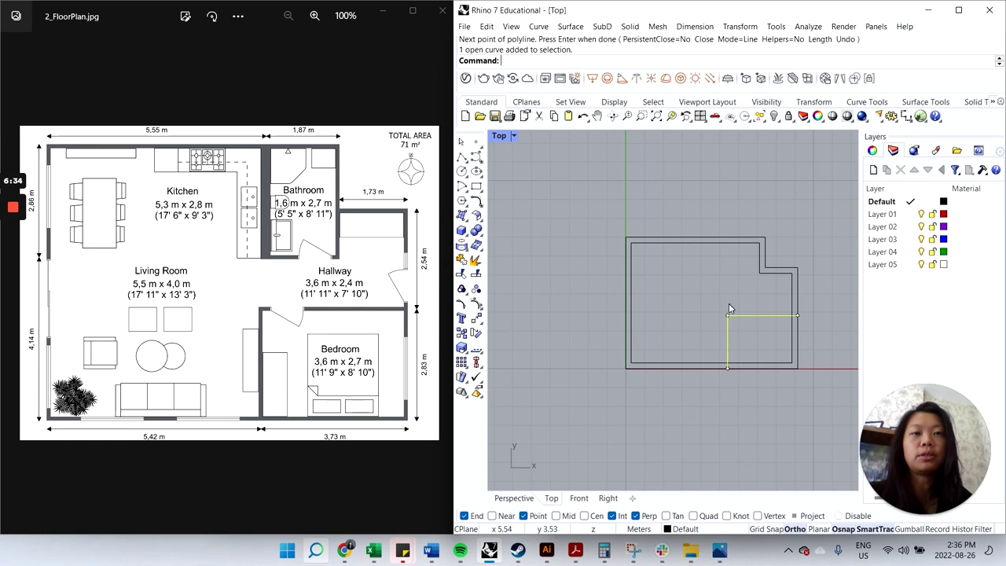
type("Offset")
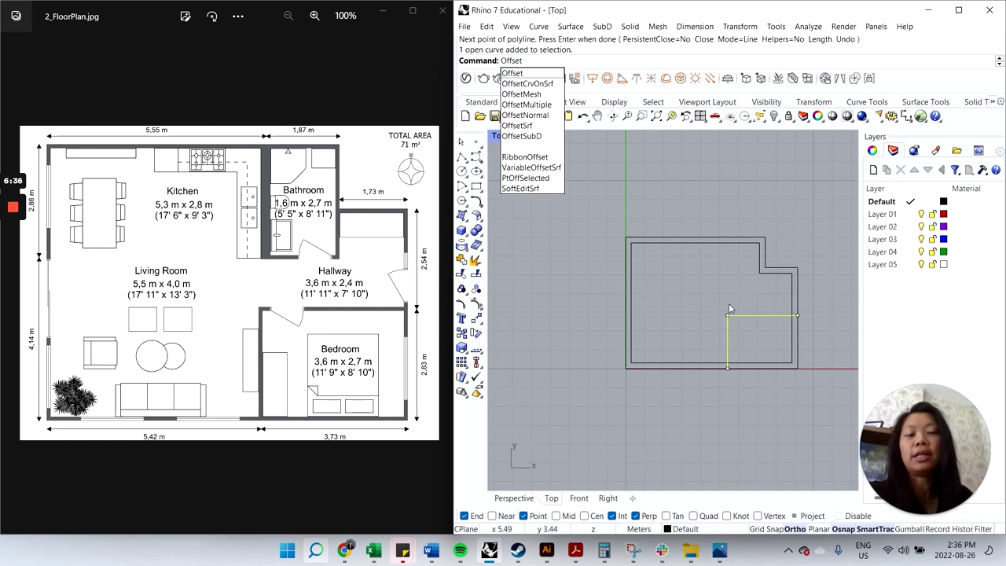
key("Return")
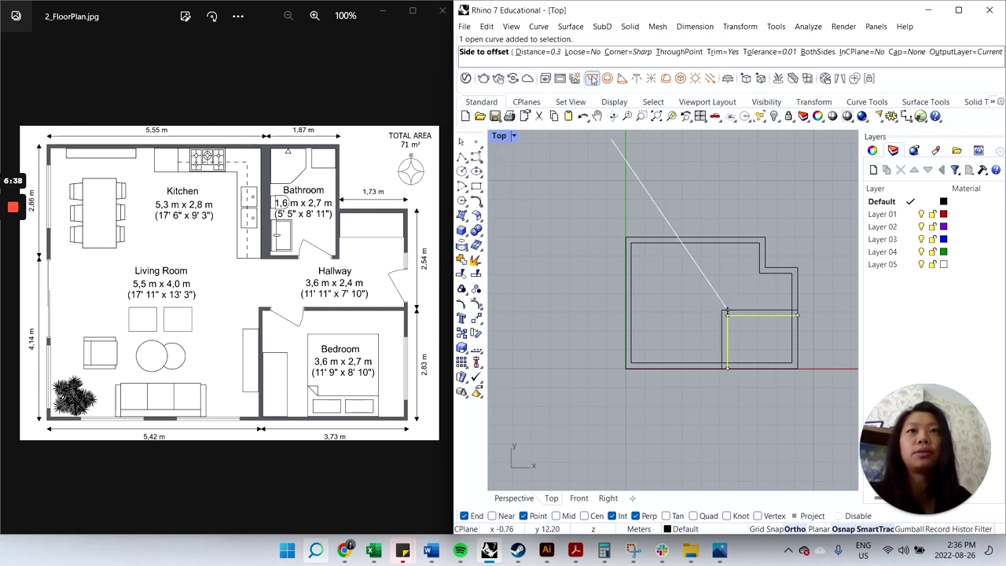
left_click(540, 51)
type(".15")
key("Return")
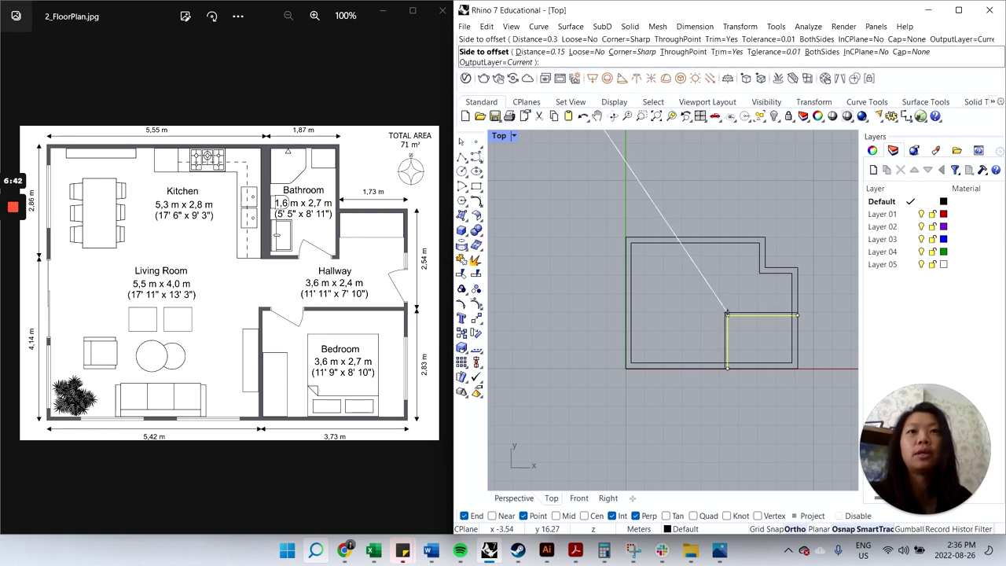
left_click(776, 344)
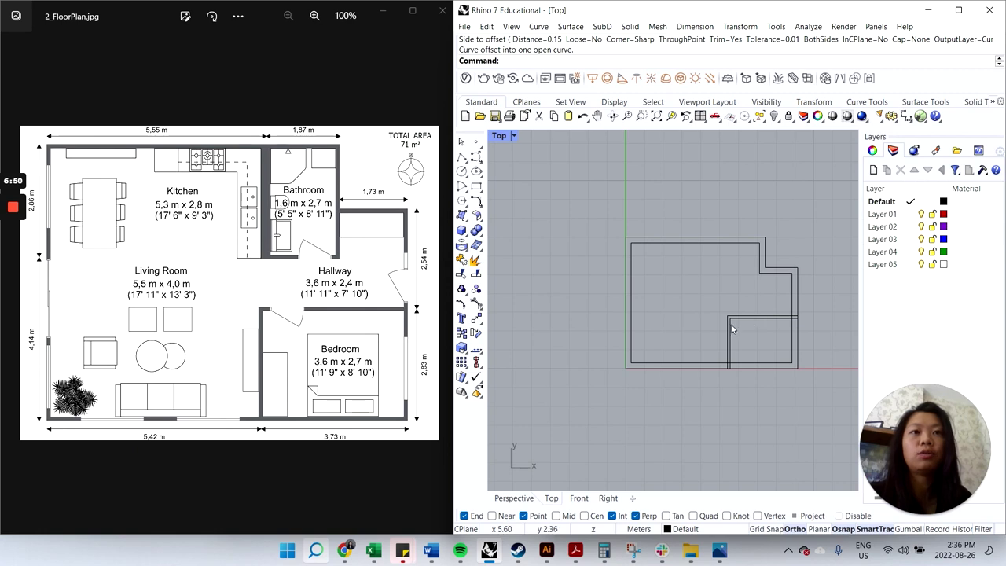
scroll(786, 331, "up", 2)
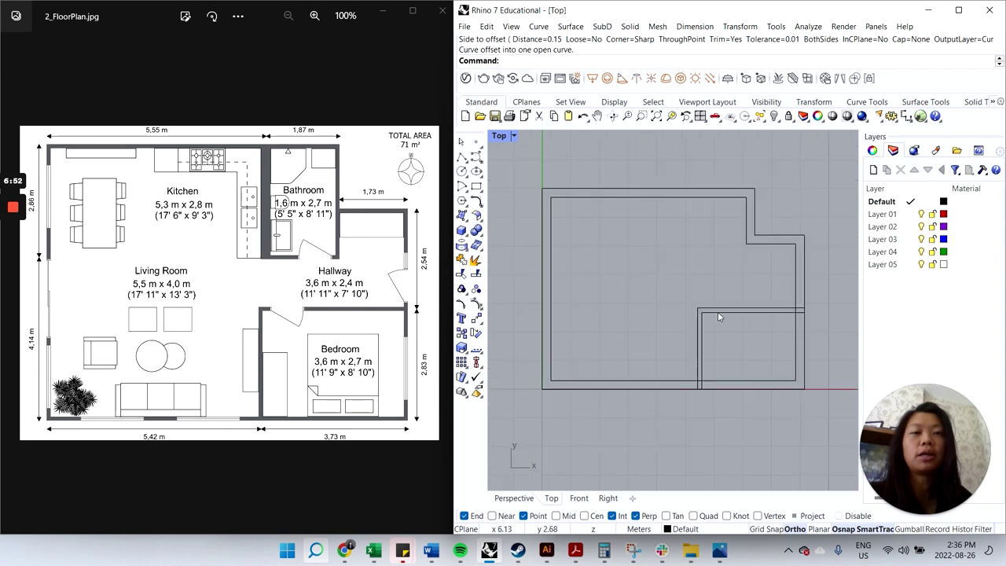
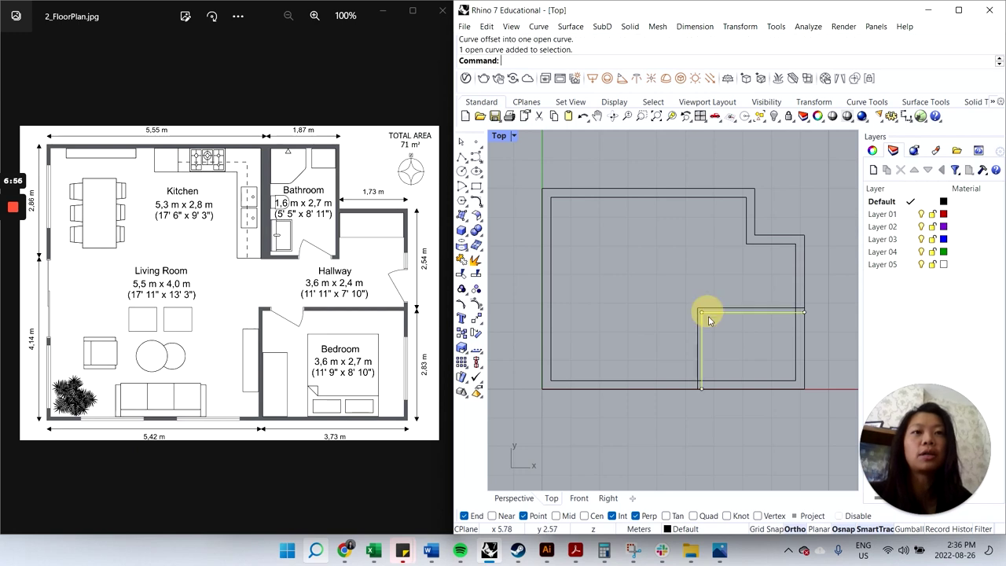
key("Delete")
- Offset the bedroom wall polyline 0.075 m into the bedroom, and the same polyline 0.075 m outward
type("offset")
key("Return")
left_click(574, 49)
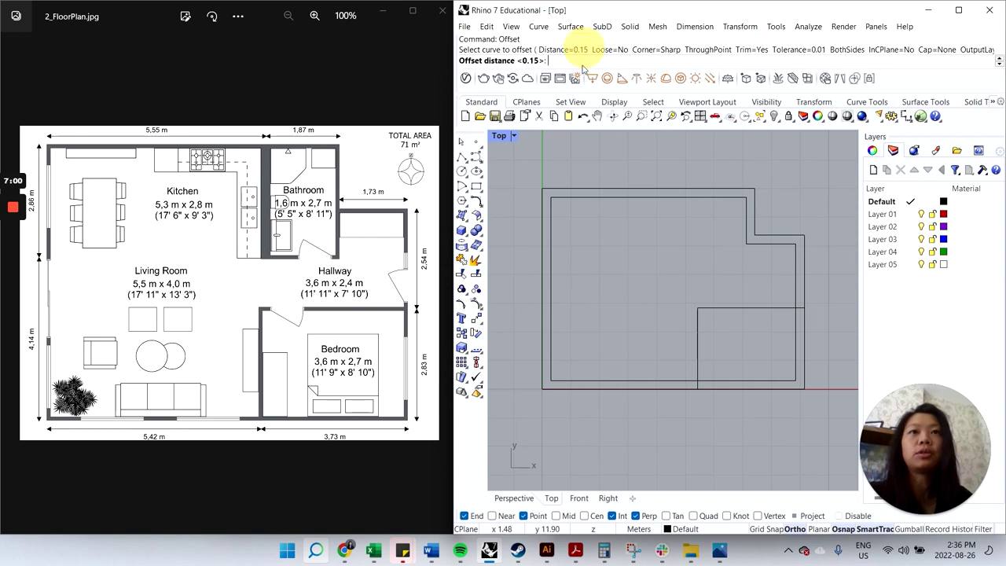
type("0.075")
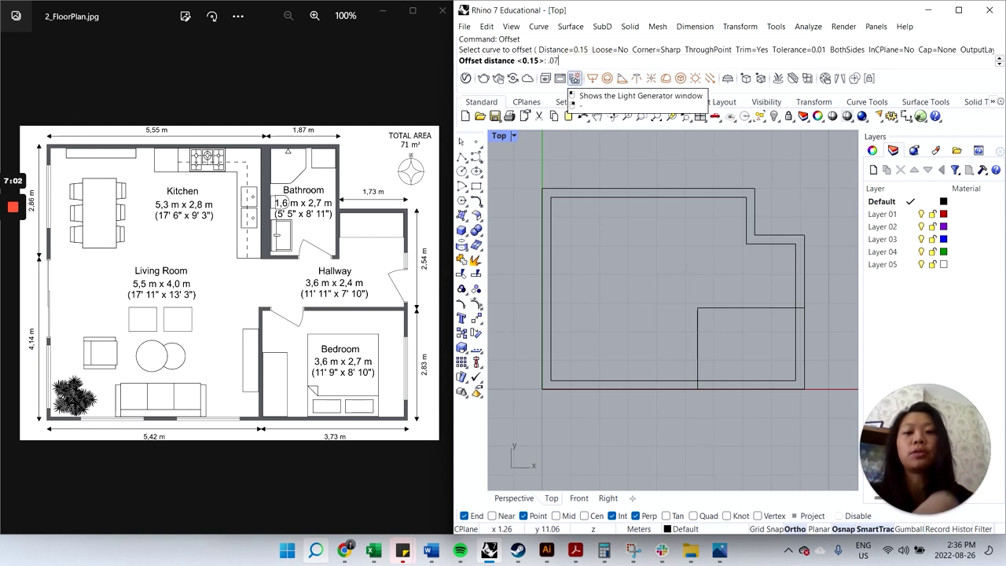
key("Return")
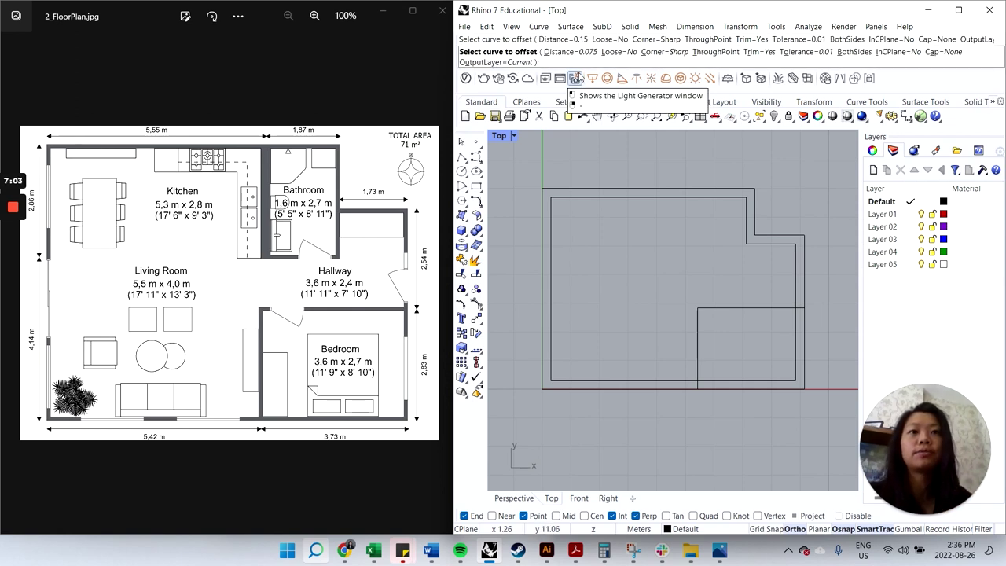
left_click(723, 310)
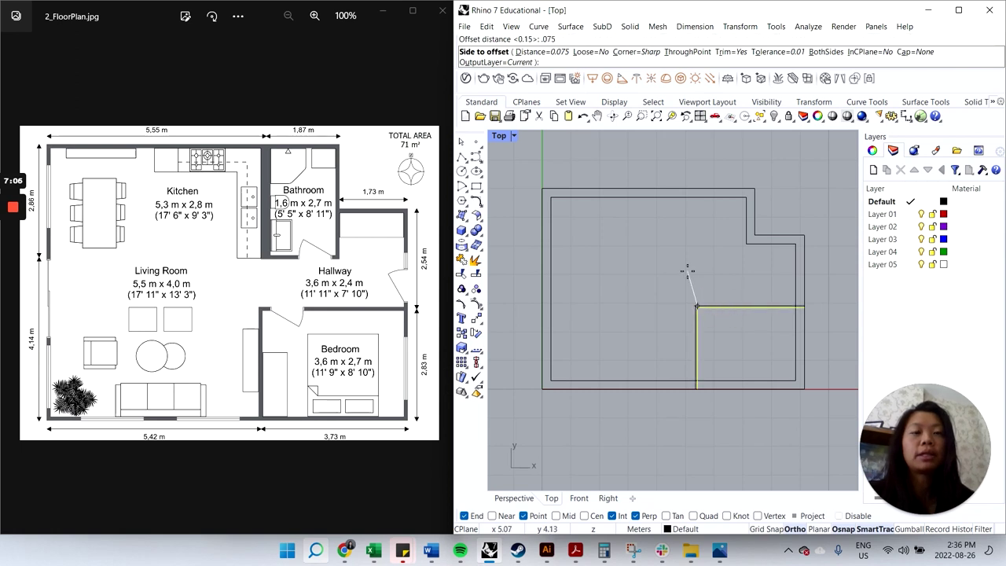
left_click(756, 359)
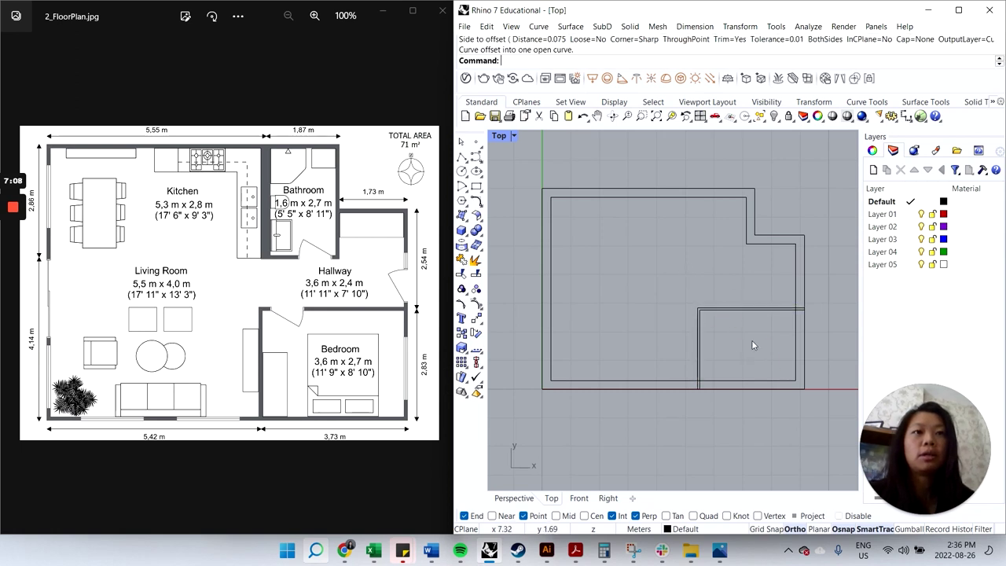
left_click(726, 309)
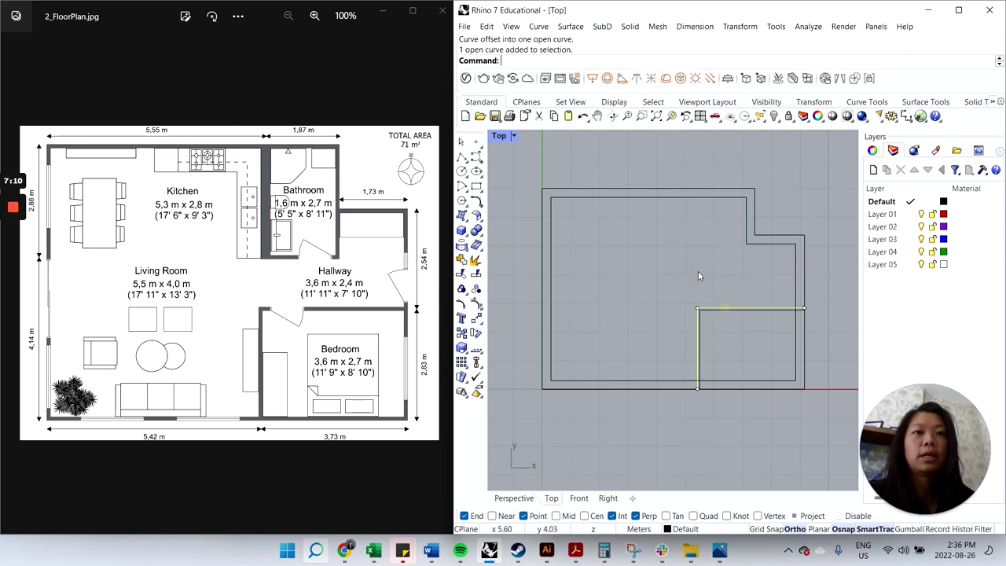
key("Return")
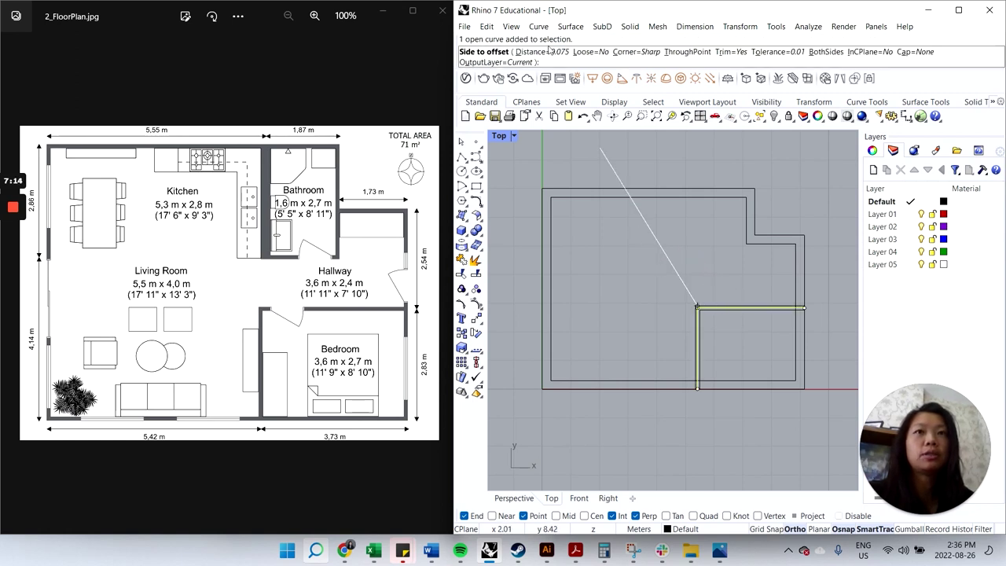
left_click(682, 236)
left_click(750, 333)
- Delete the original bedroom wall centreline between the two offset curves
scroll(714, 318, "up", 3)
left_click(711, 306)
scroll(700, 272, "down", 3)
key("Delete")
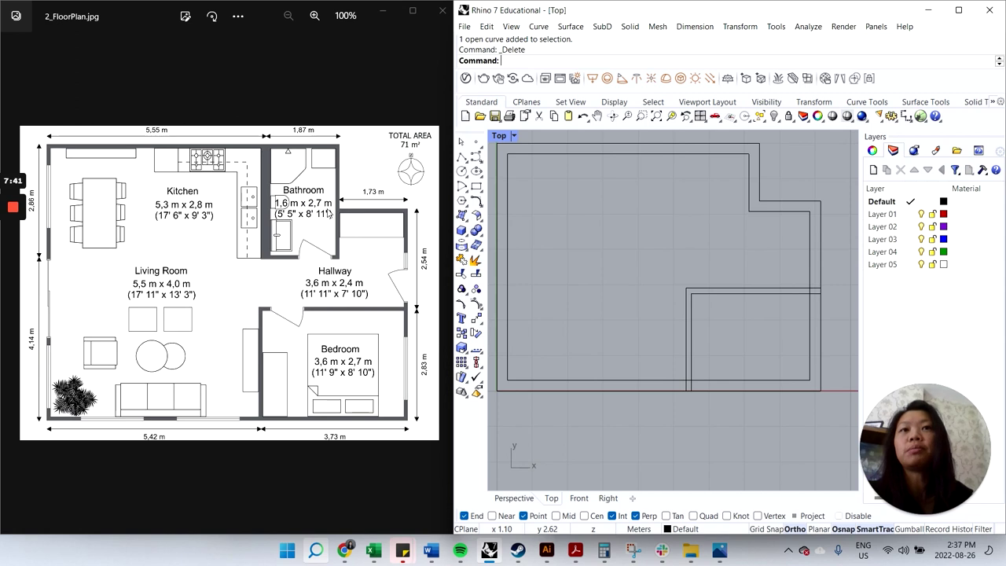
- Draw the bathroom wall polyline from the top outer wall's 5.55 m point down 2.7 m, right, then up to the inner outline's notch corner
left_click(462, 155)
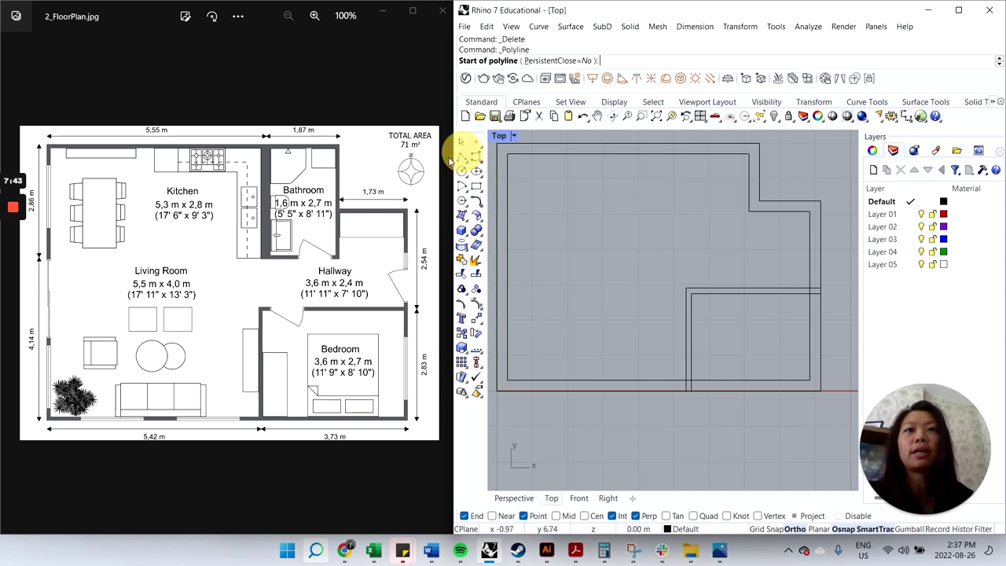
left_click(691, 143)
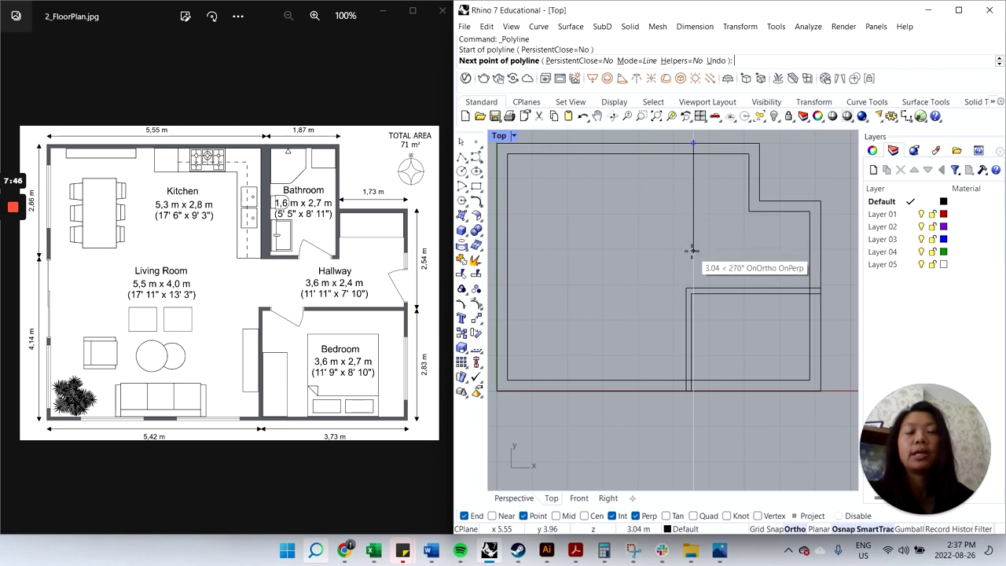
type("2.7")
key("Return")
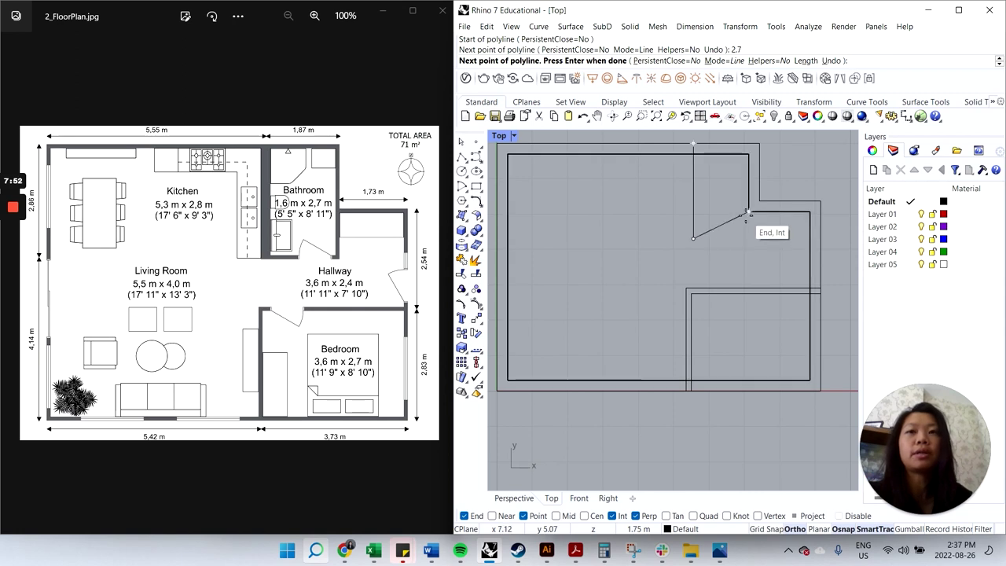
left_click(746, 217)
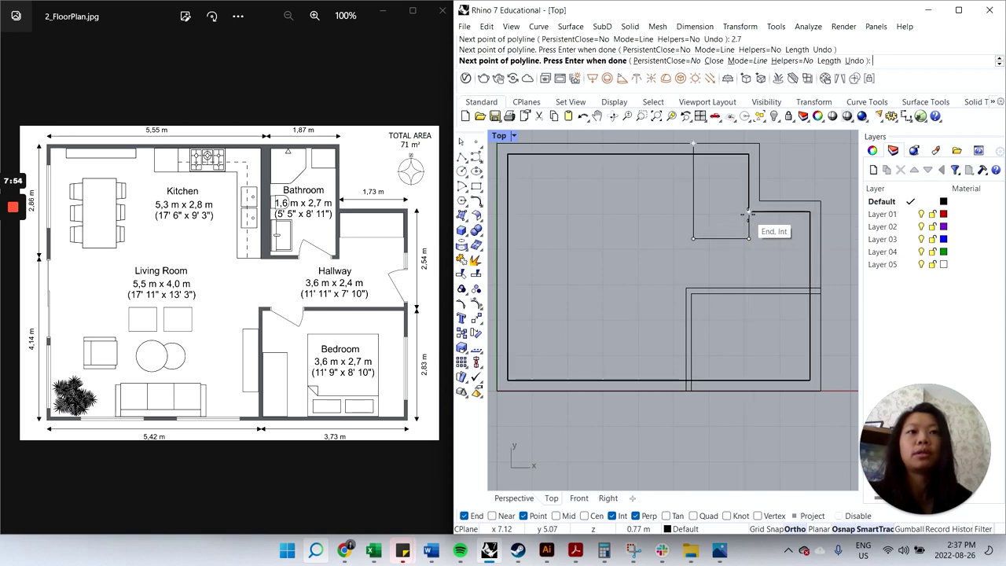
left_click(748, 214)
key("Return")
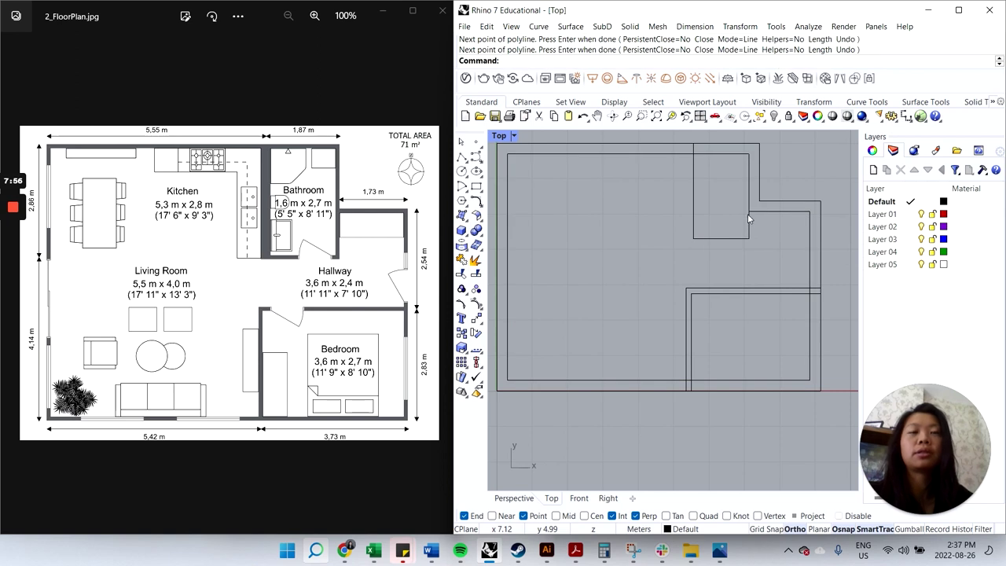
- Offset the bathroom wall polyline 0.075 m outward
left_click(744, 228)
type("offset")
key("Return")
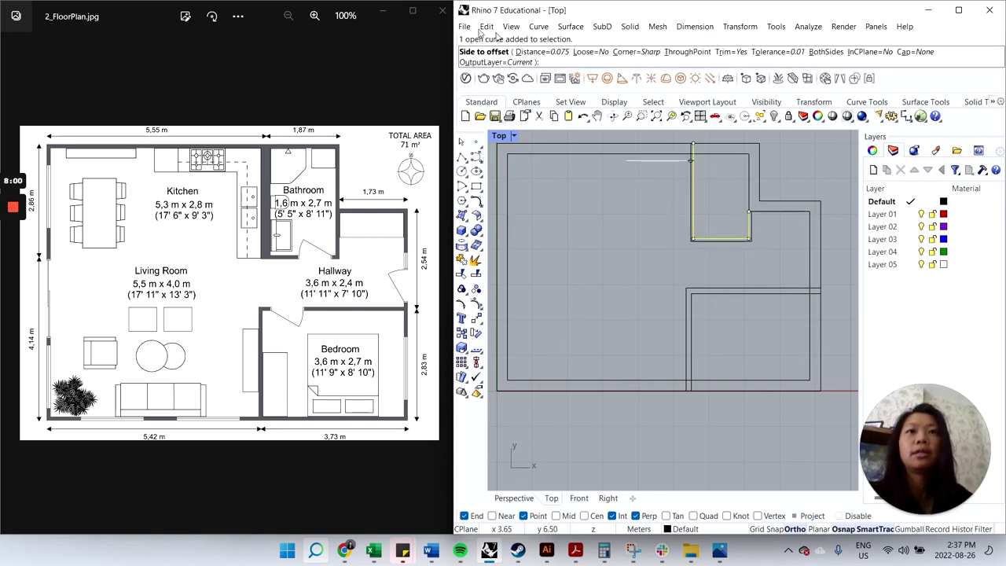
left_click(647, 213)
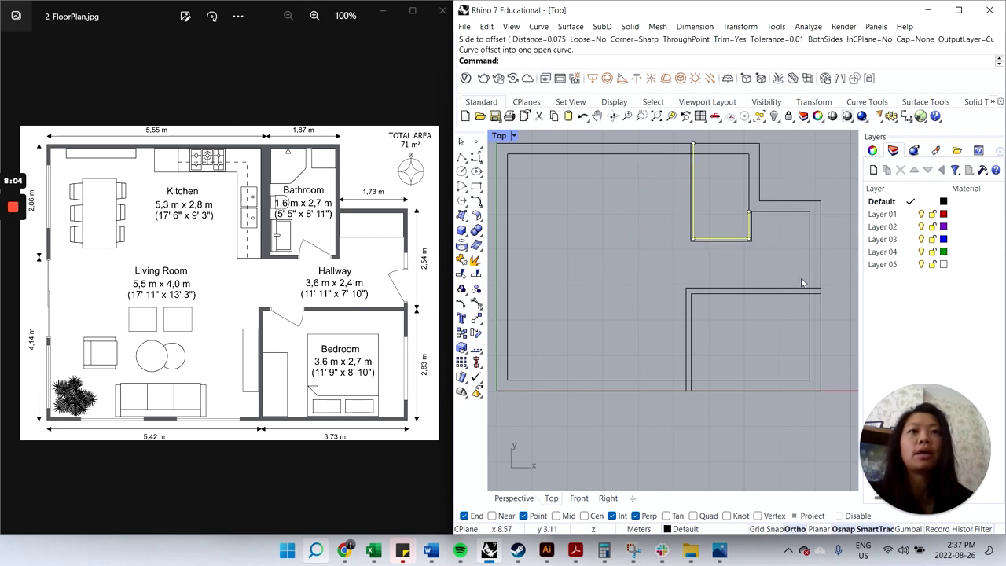
left_click(773, 231)
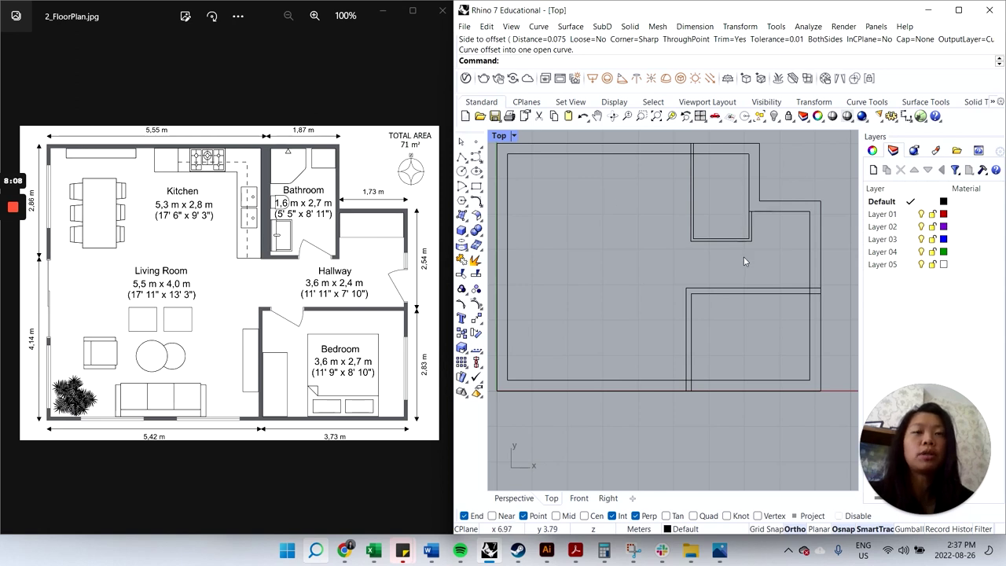
- Offset the bathroom wall's offset copy another 0.075 m outward, and delete the middle curve
left_click(751, 229)
right_click(767, 233)
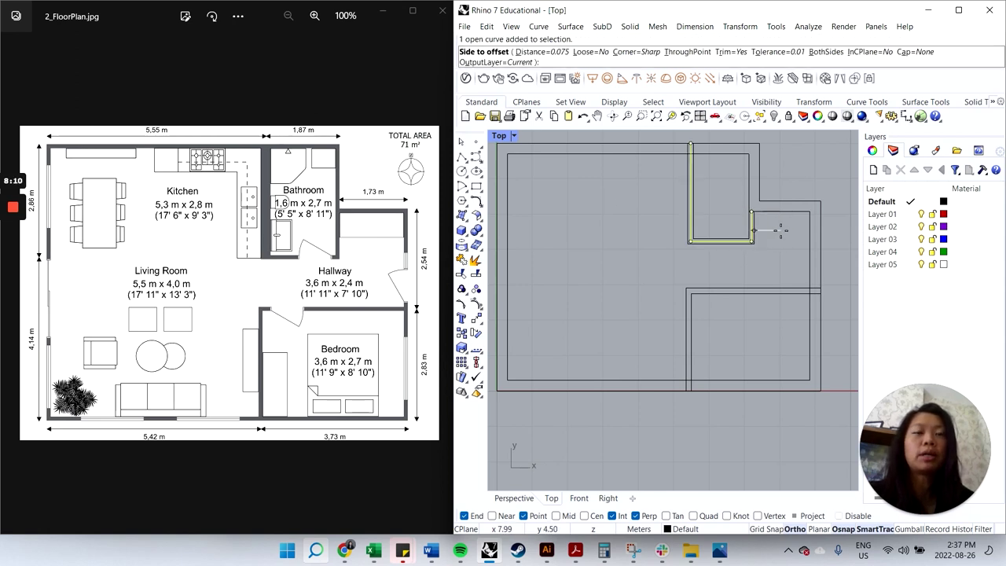
left_click(771, 251)
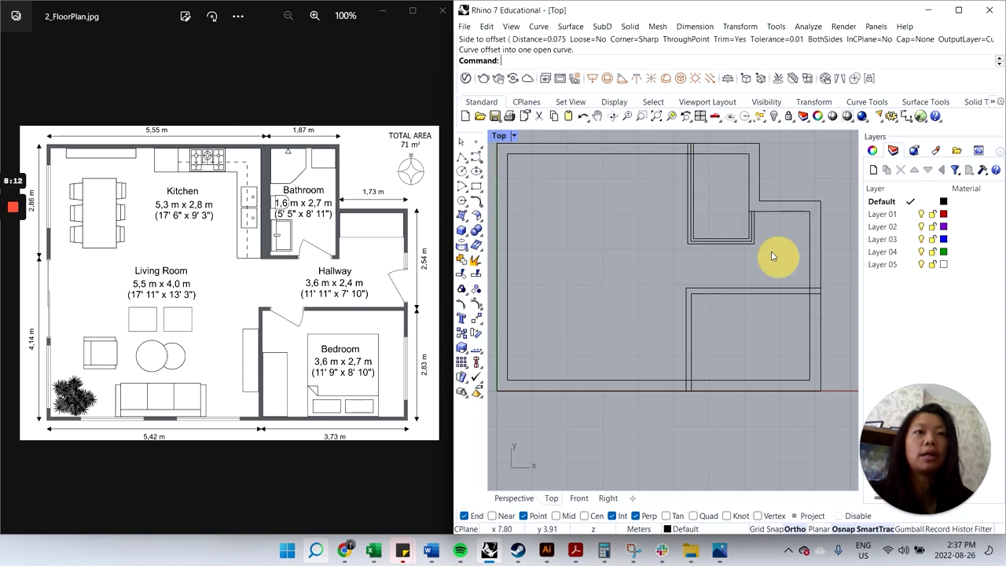
key("Delete")
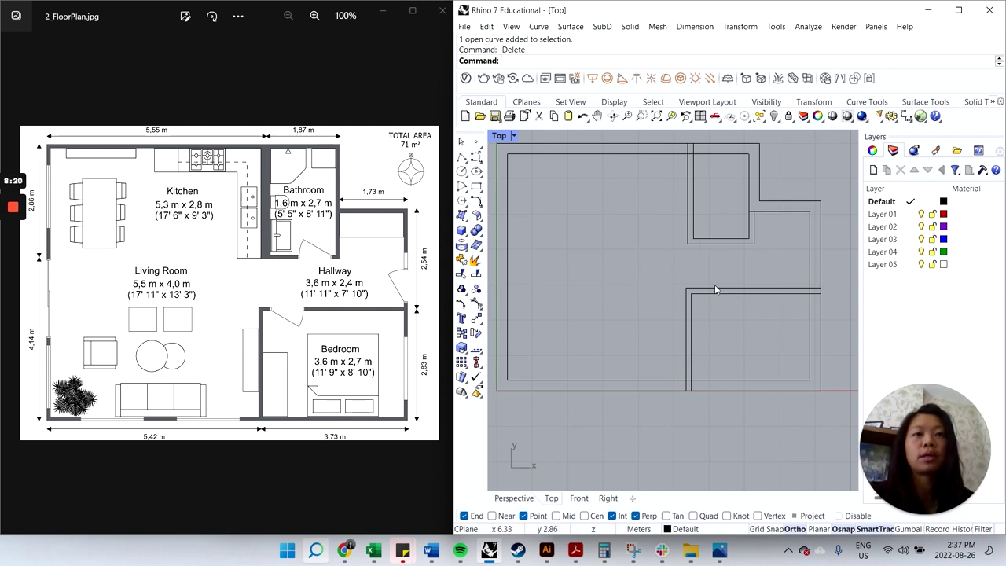
- Draw a polyline aligned with the bedroom wall's outer line, from the inner top wall down to the bathroom's lower edge and across to its corner
left_click(688, 234)
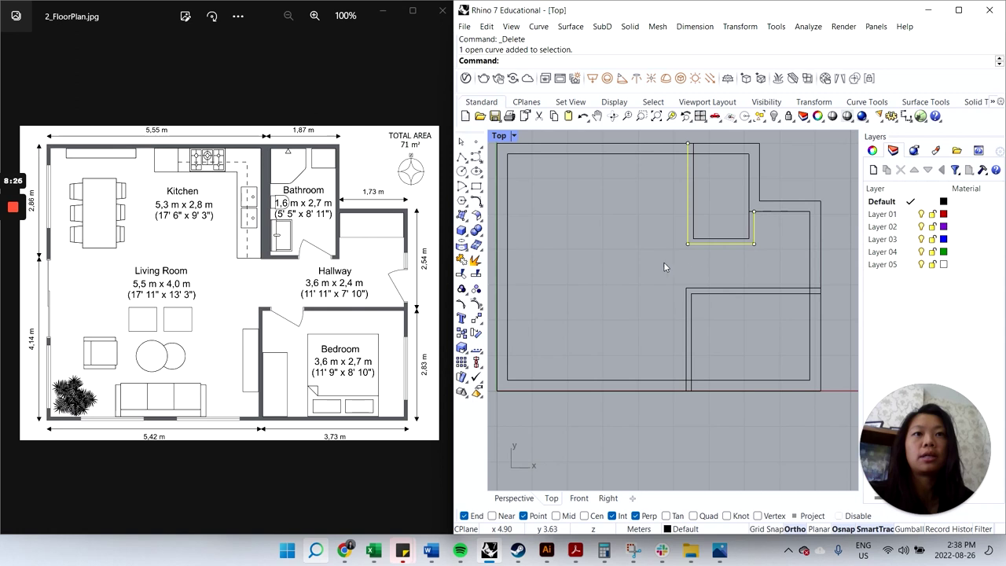
left_click(686, 273)
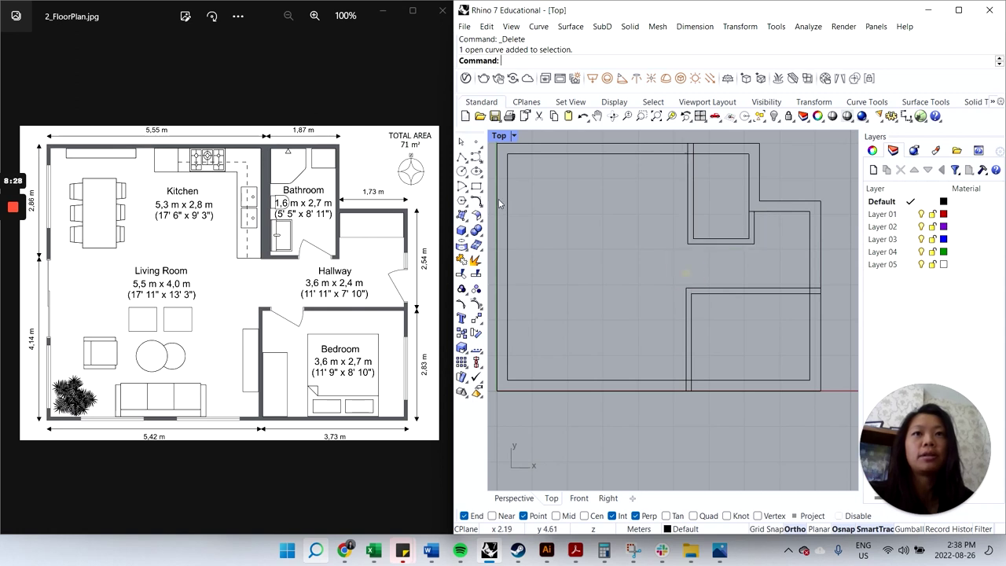
left_click(462, 157)
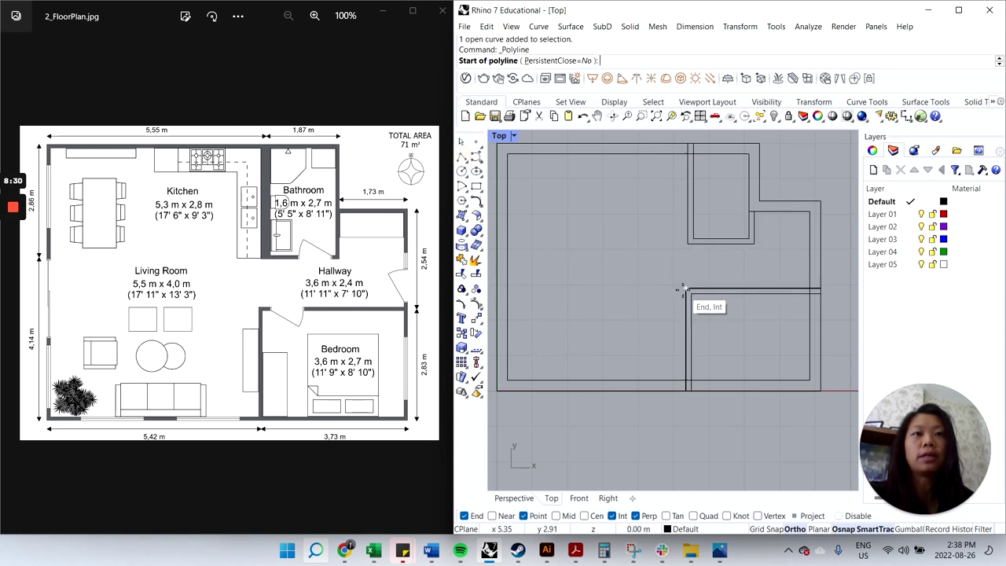
left_click(684, 154)
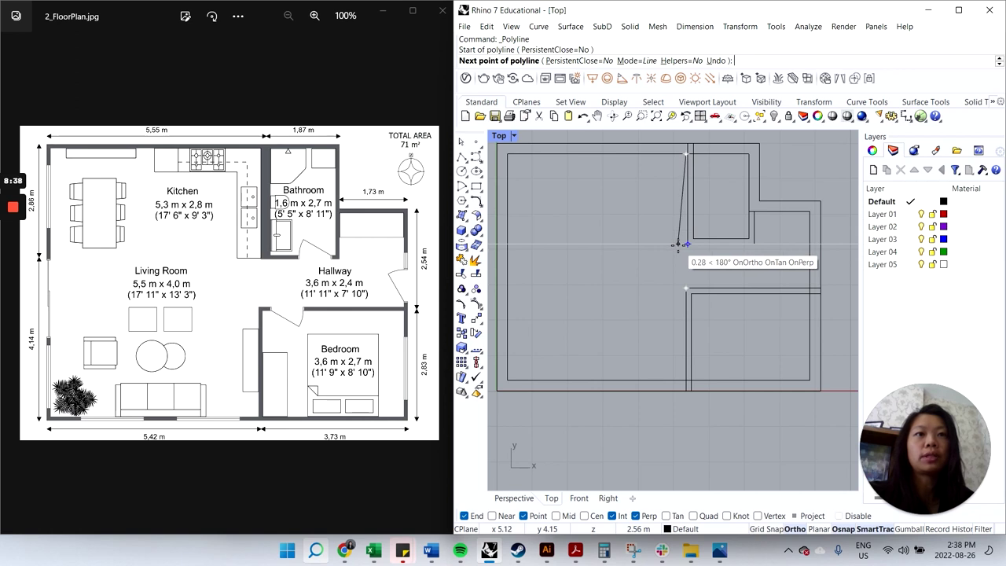
left_click(686, 245)
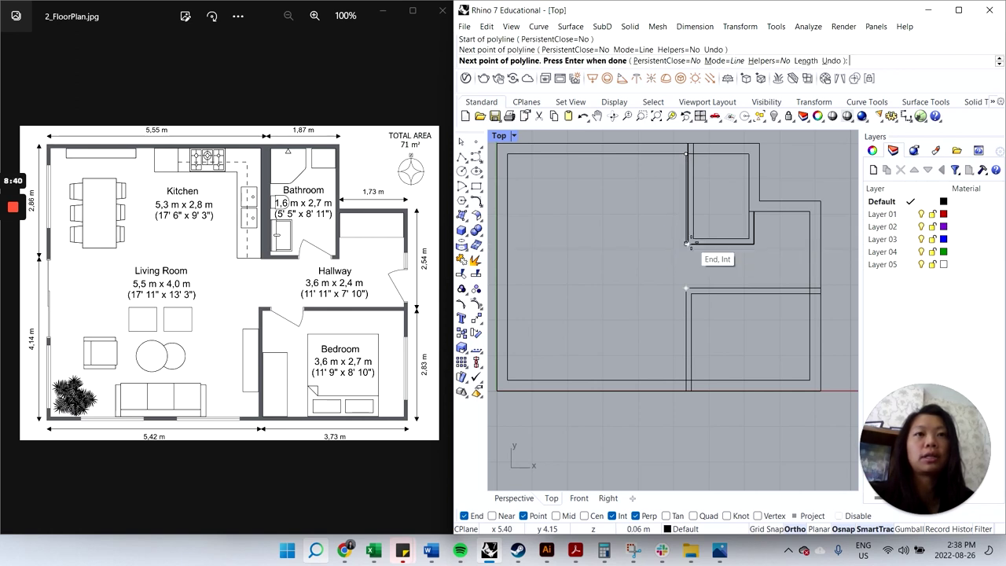
scroll(686, 244, "up", 5)
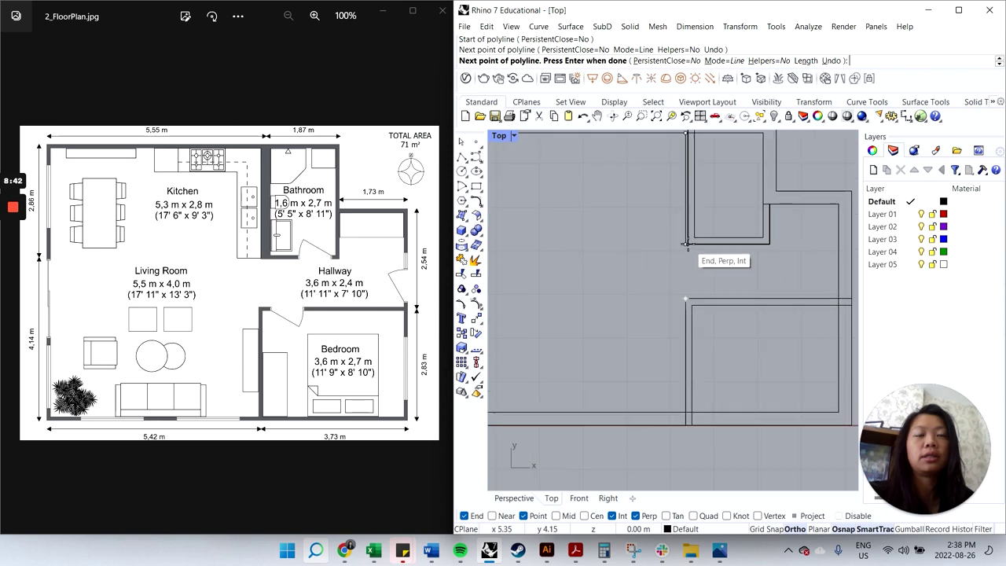
left_click(682, 238)
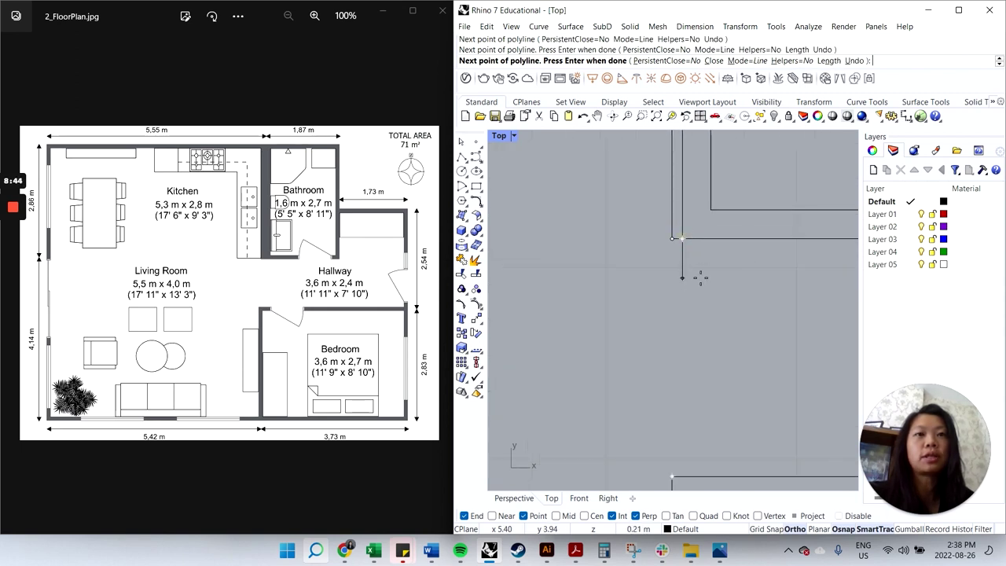
type("\\")
key("Return")
key("Return")
scroll(700, 279, "down", 3)
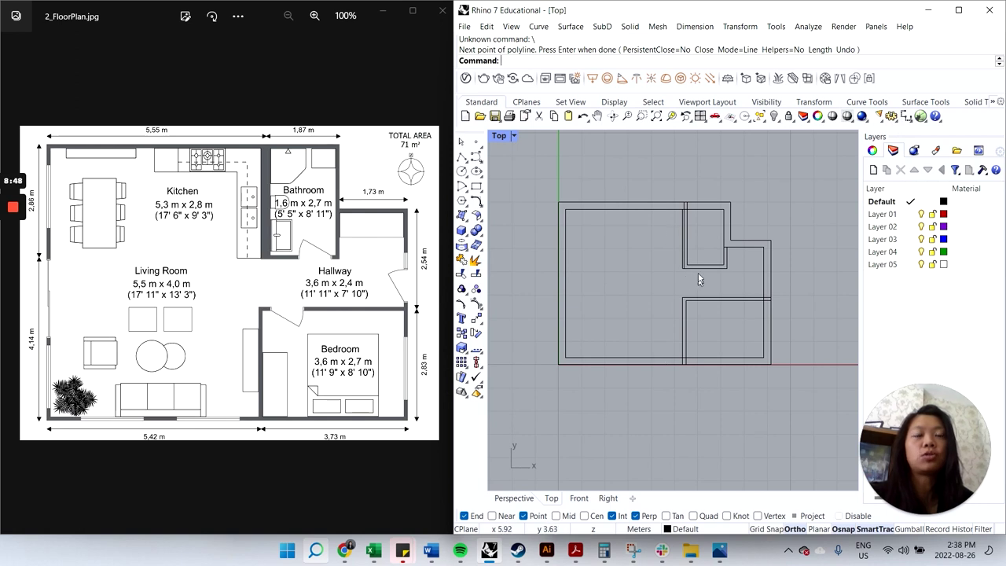
- Run Lock on the curve at the bathroom wall's lower-left corner
scroll(705, 257, "up", 5)
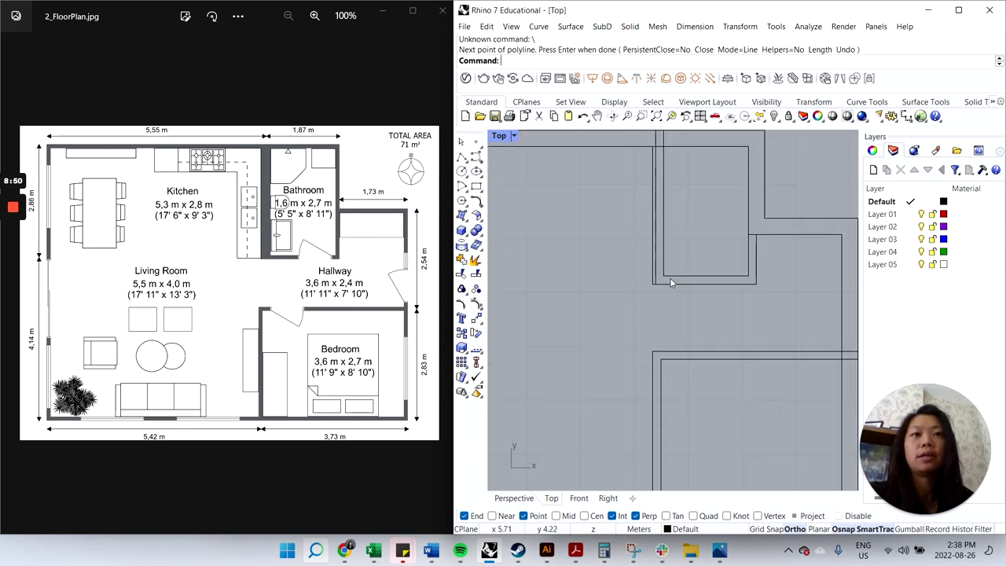
scroll(655, 278, "down", 4)
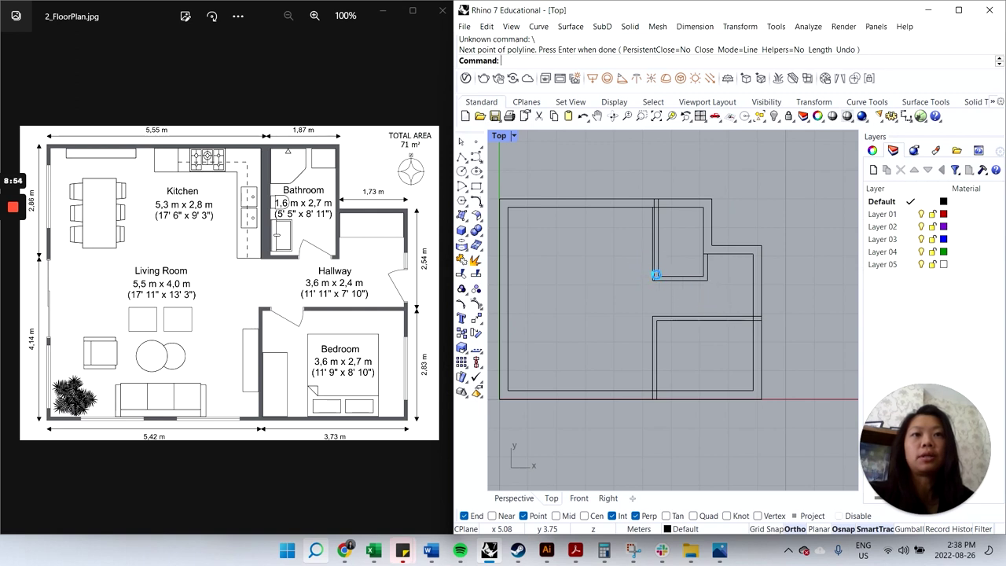
key("ctrl+l")
left_click(658, 279)
key("Return")
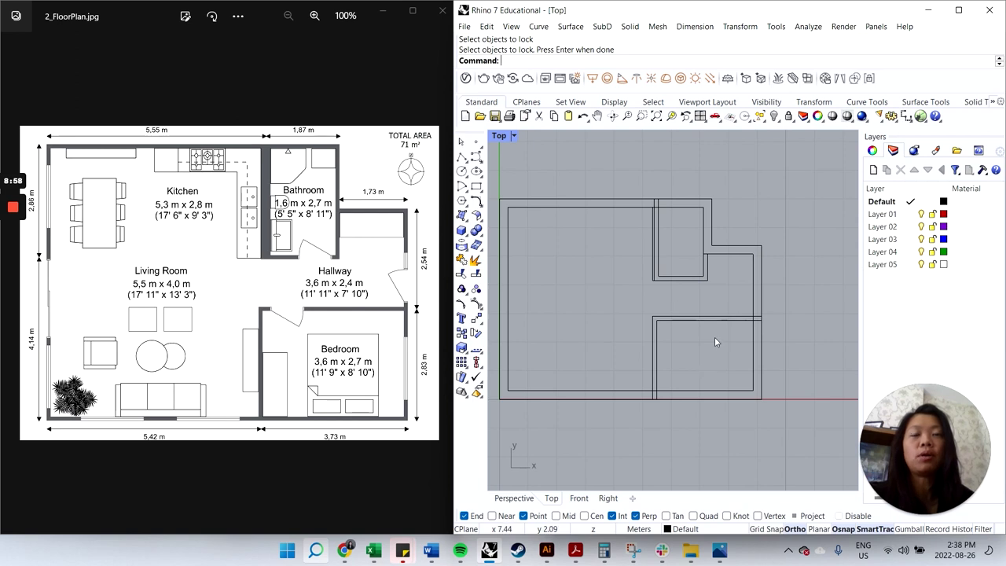
- Using the outer and inner outlines as cutting objects, trim the two bedroom wall line ends inside the right outer wall
type("trim")
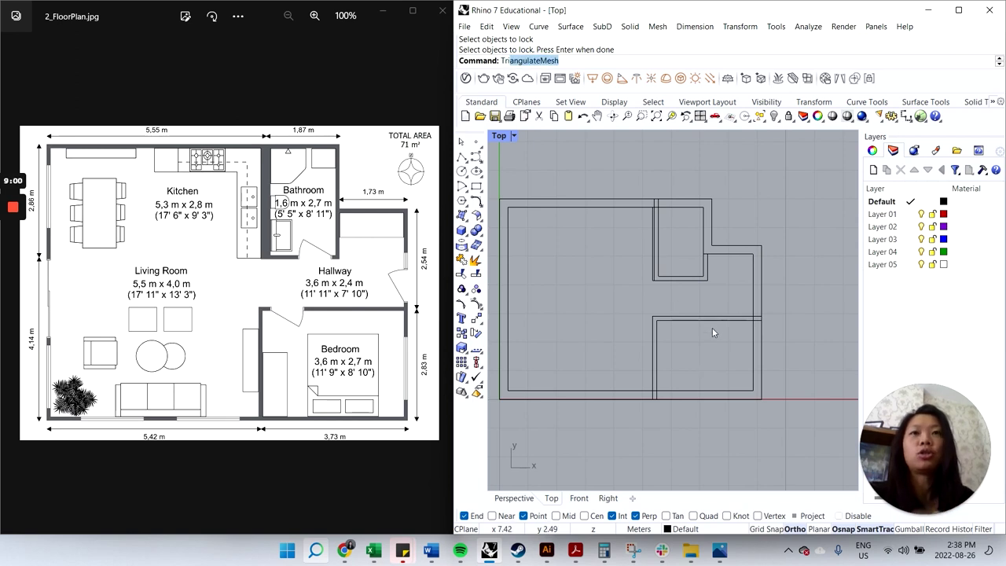
key("Return")
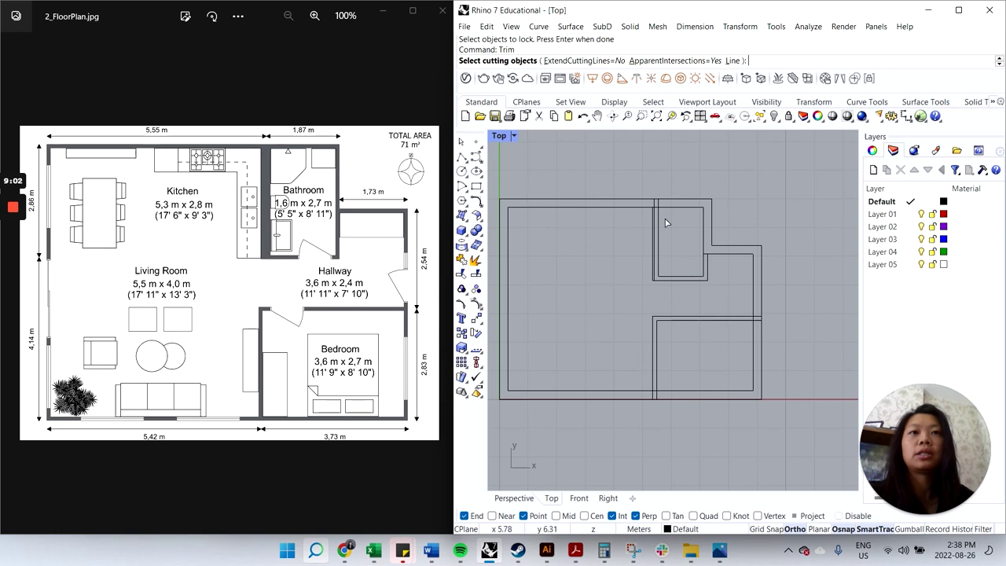
left_click(611, 208)
left_click(618, 200)
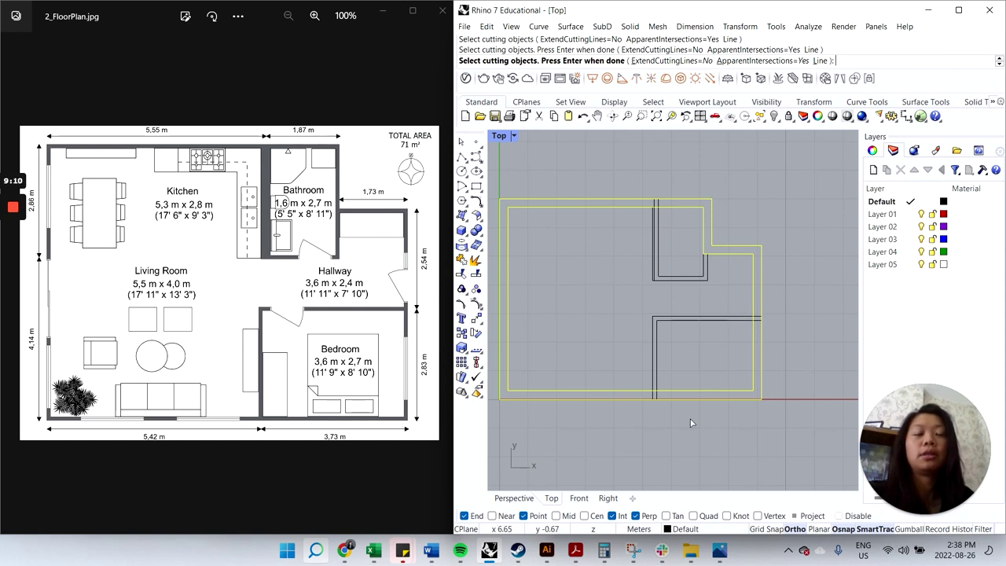
key("Return")
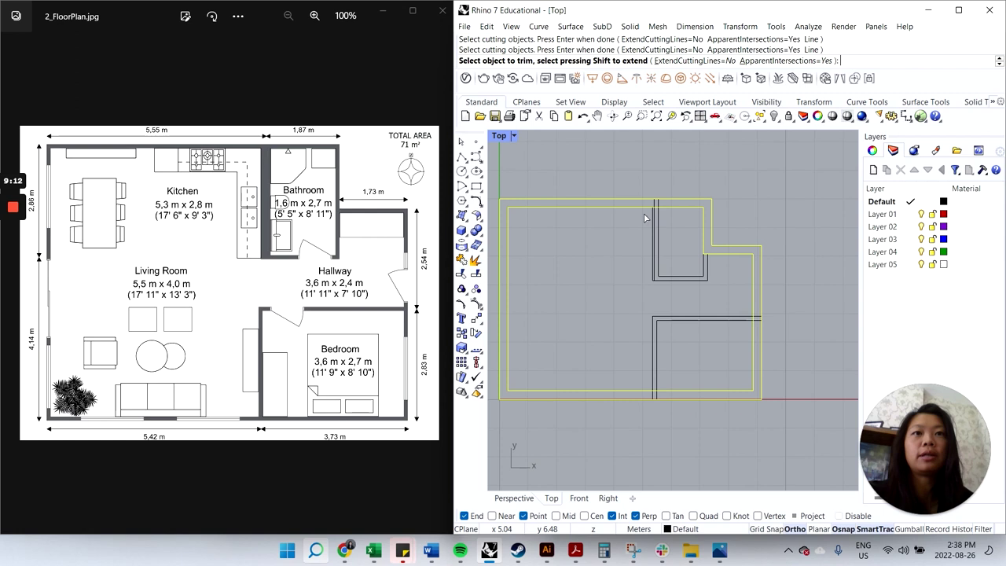
left_click(757, 318)
left_click(756, 320)
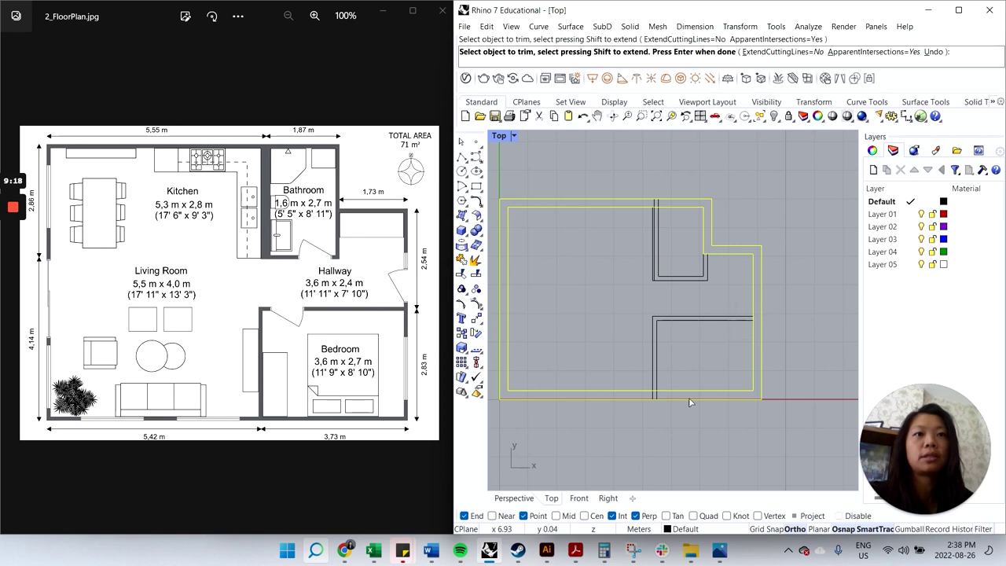
- Trim the bedroom wall line ends inside the bottom outer wall and the bathroom wall line ends inside the top outer wall
left_click(656, 394)
left_click(653, 394)
left_click(658, 206)
left_click(653, 203)
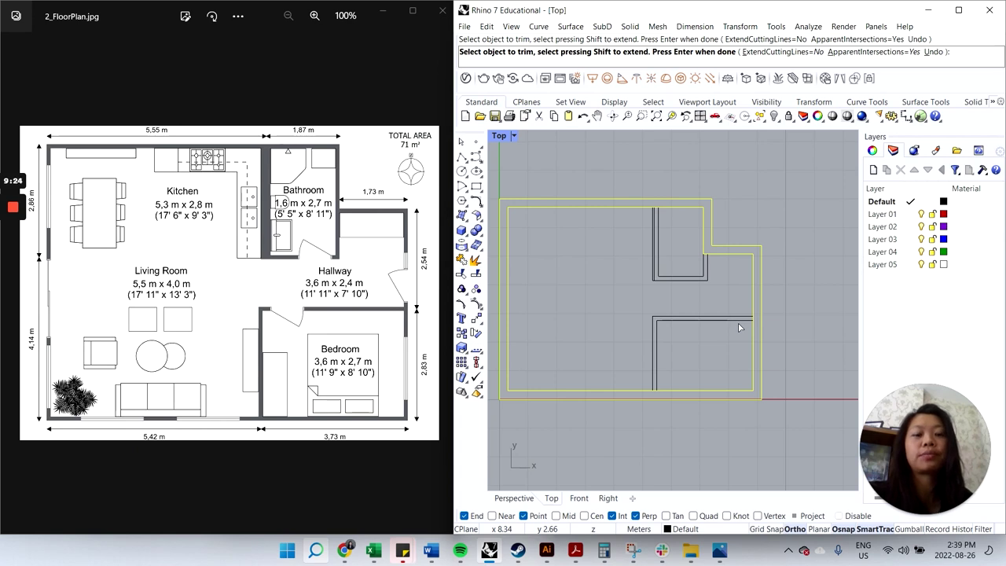
key("Return")
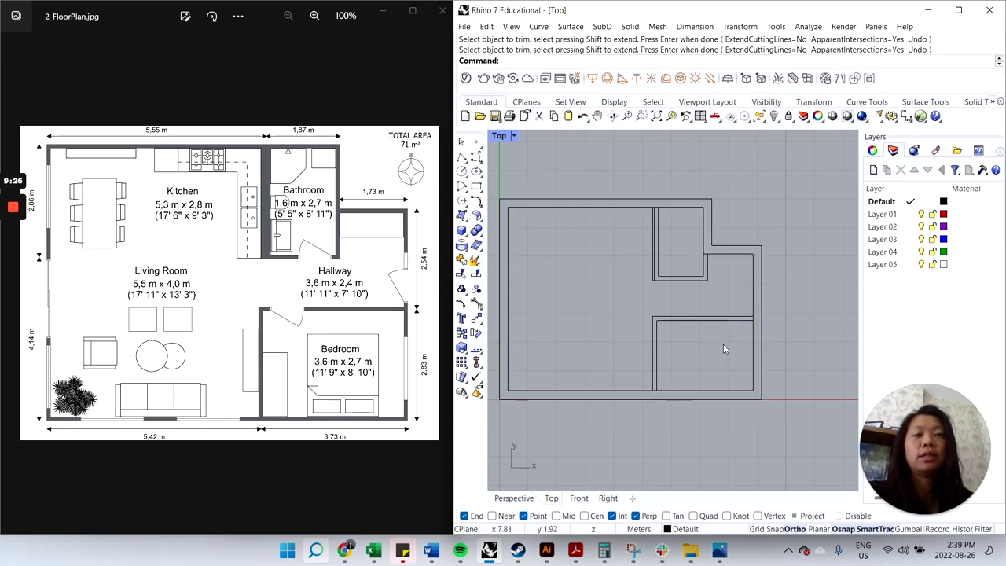
- Using all interior wall curves as cutting objects, trim the inner outline between the bedroom wall's line pairs at the right and bottom outer walls
key("Return")
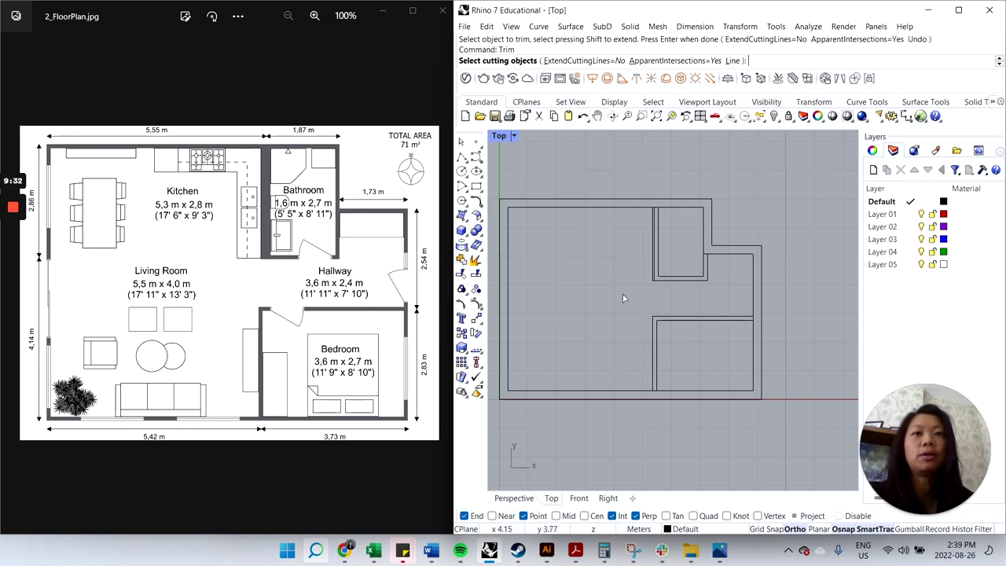
left_click(731, 359)
left_click_drag(731, 360, 628, 271)
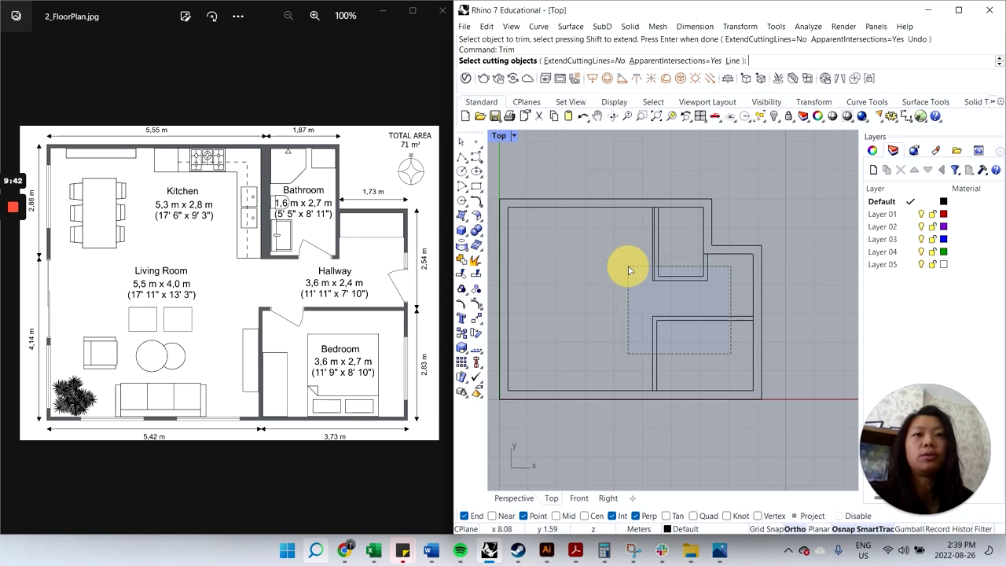
left_click_drag(629, 270, 621, 263)
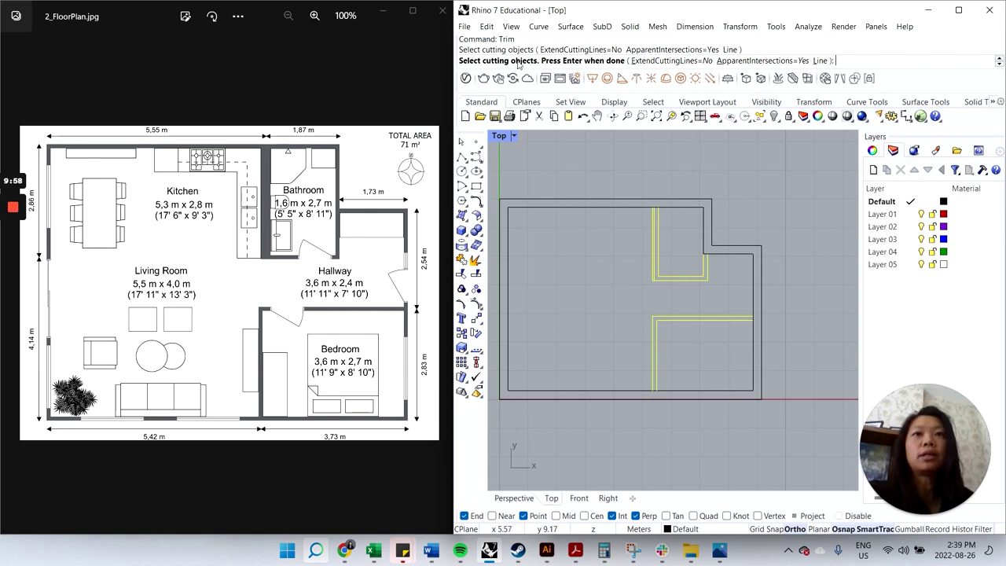
key("Return")
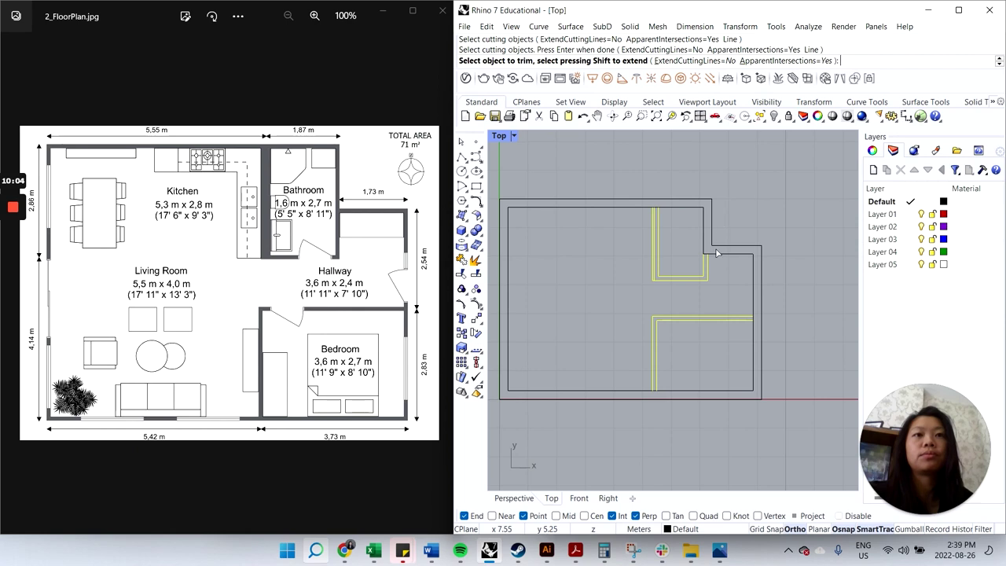
scroll(754, 307, "up", 3)
left_click(750, 318)
scroll(747, 317, "down", 2)
scroll(585, 392, "up", 2)
left_click(549, 444)
scroll(669, 246, "down", 3)
- Trim the inner outline between the bathroom wall's line pairs at the top outer wall and the stepped right corner
scroll(660, 212, "up", 3)
left_click(653, 206)
scroll(680, 230, "down", 3)
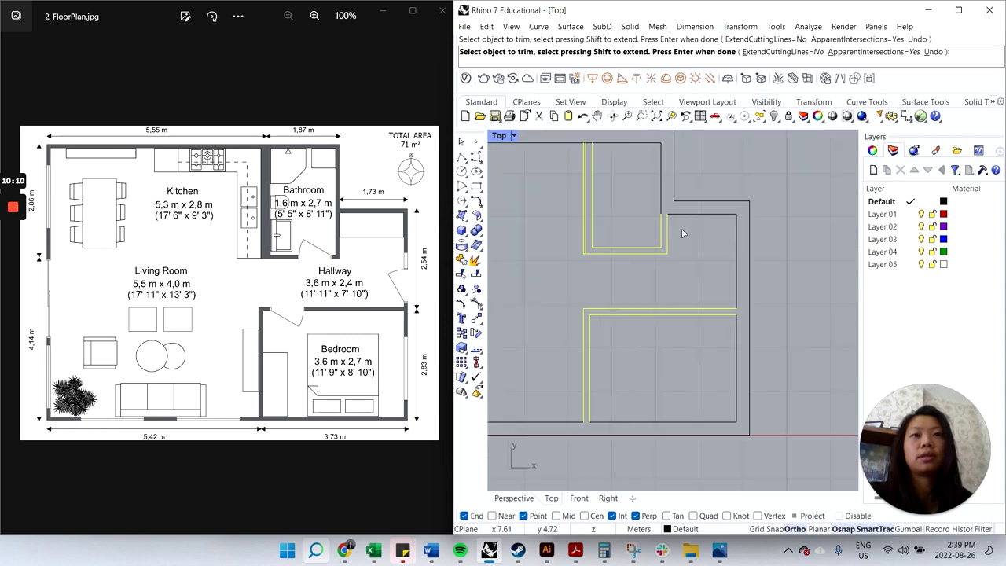
scroll(591, 156, "up", 3)
left_click(603, 170)
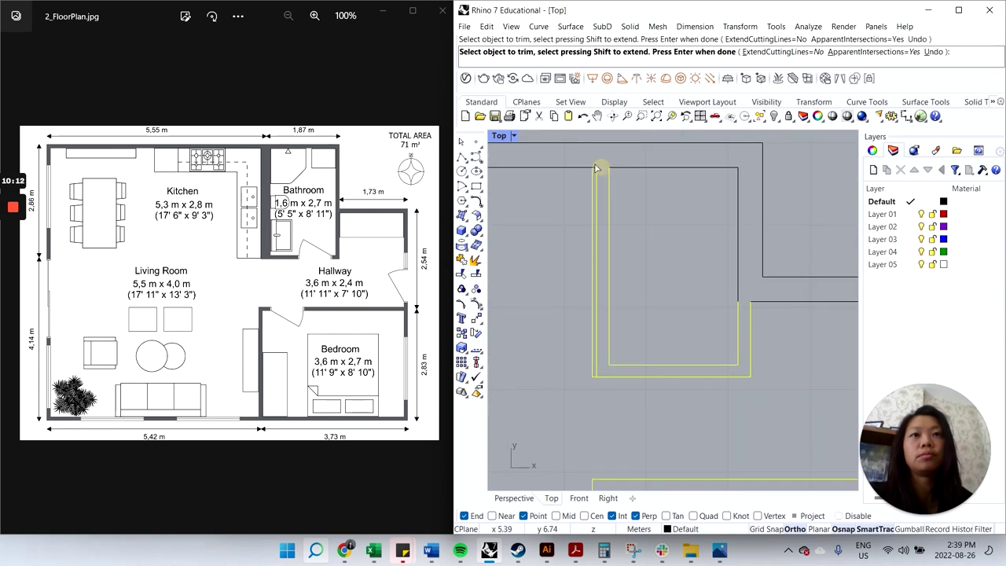
scroll(595, 172, "up", 2)
left_click(594, 173)
scroll(597, 172, "down", 3)
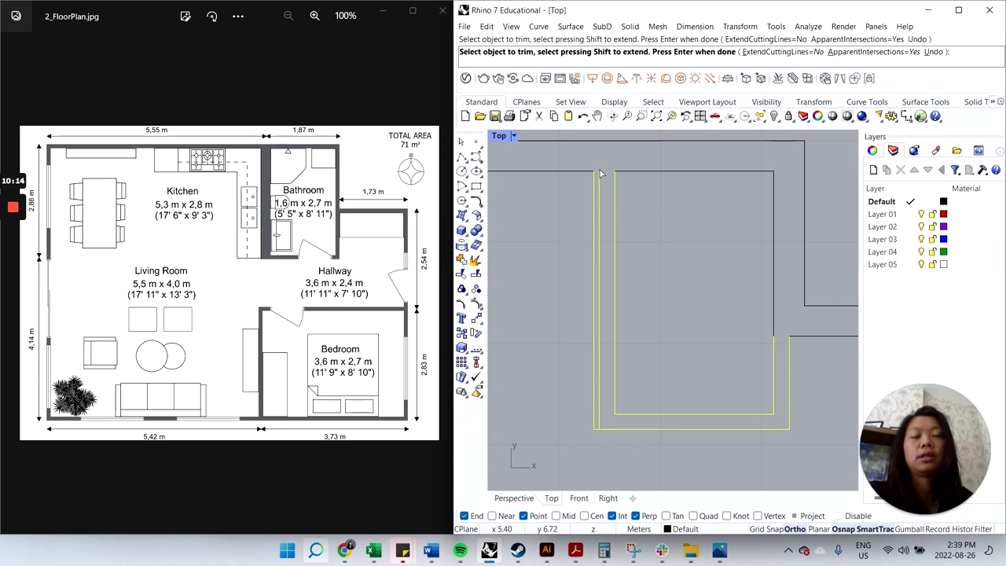
key("Return")
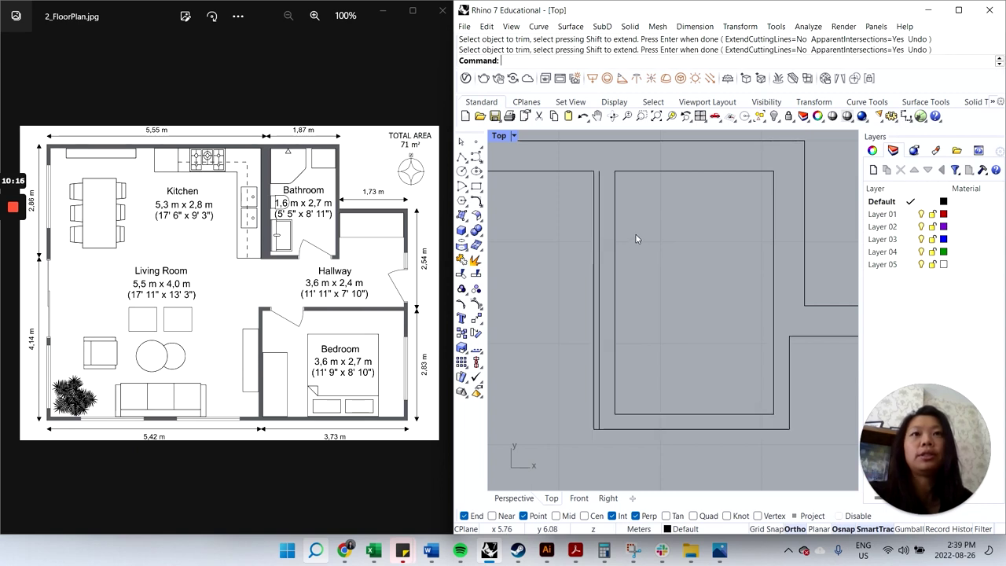
- Explode the outer bathroom wall polyline that includes the redundant vertical line inside the left wall
left_click(596, 407)
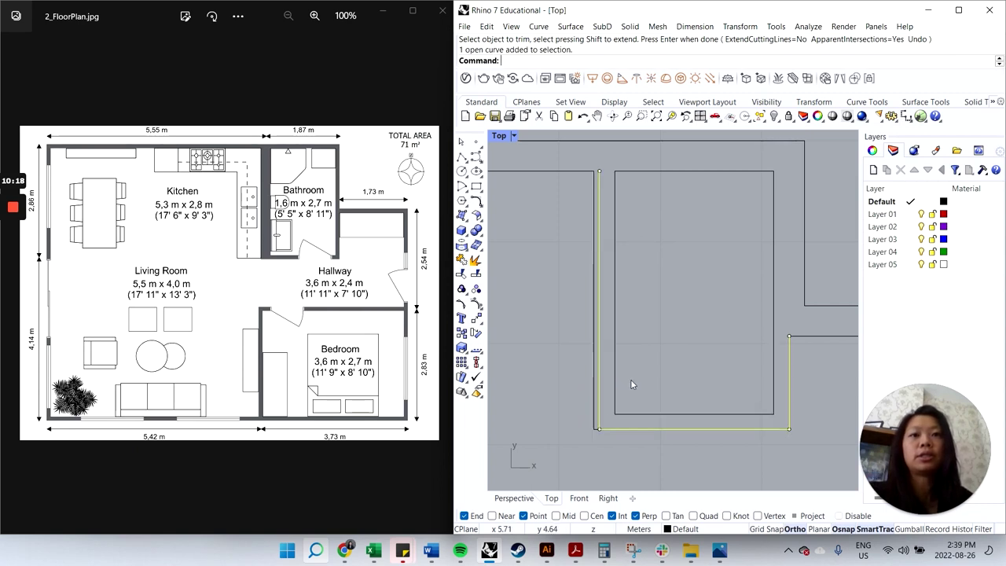
scroll(667, 352, "down", 5)
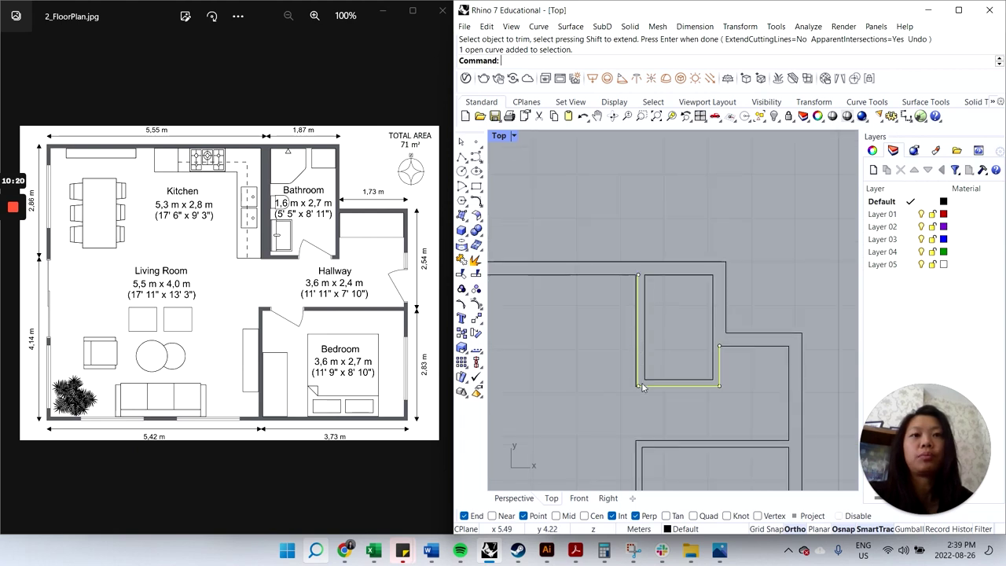
scroll(646, 396, "up", 3)
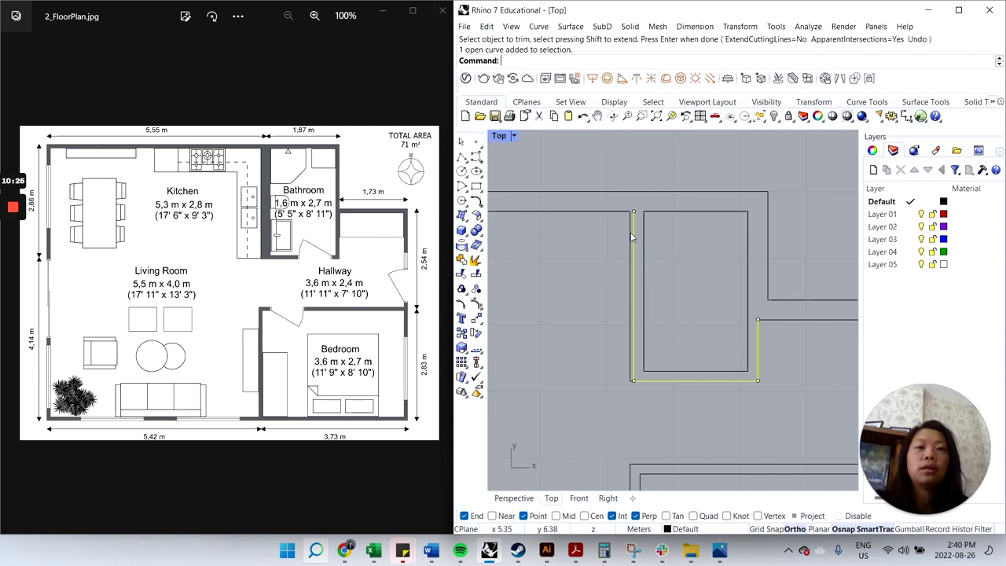
key("Escape")
type("Explode")
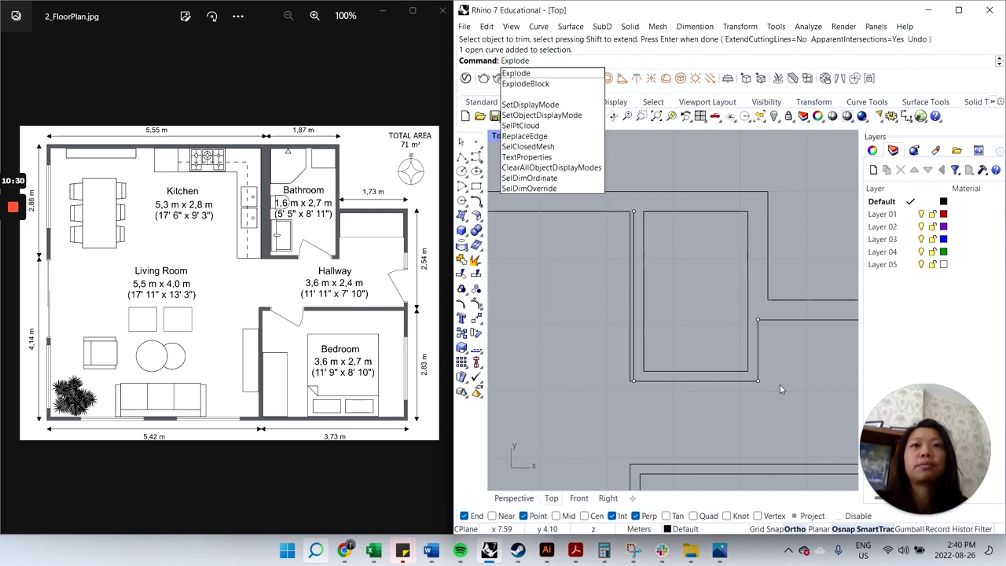
key("Return")
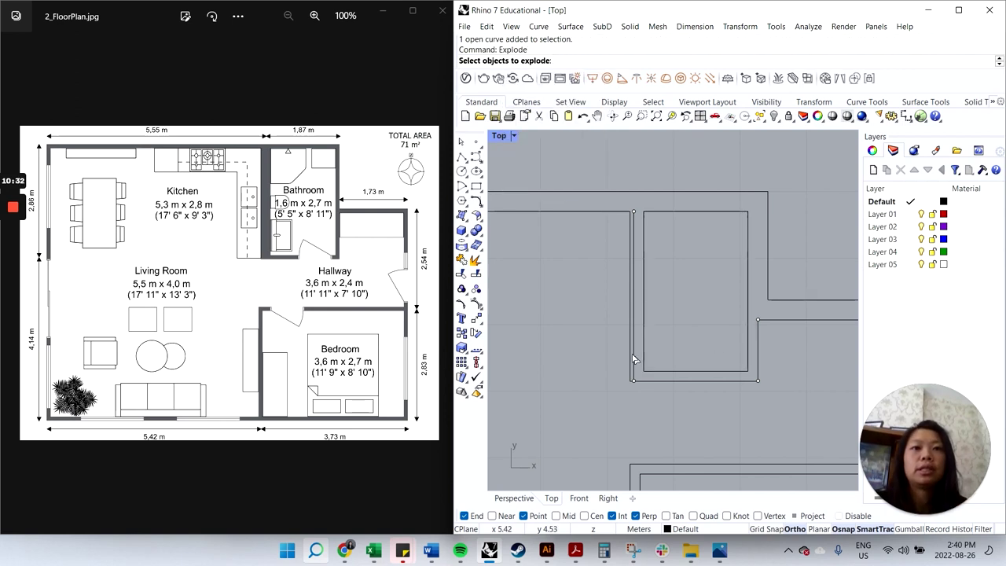
left_click(634, 359)
key("Return")
- Delete the redundant vertical segment inside the bathroom's left wall, keeping the exploded bottom and right segments
left_click(653, 382)
left_click(760, 363)
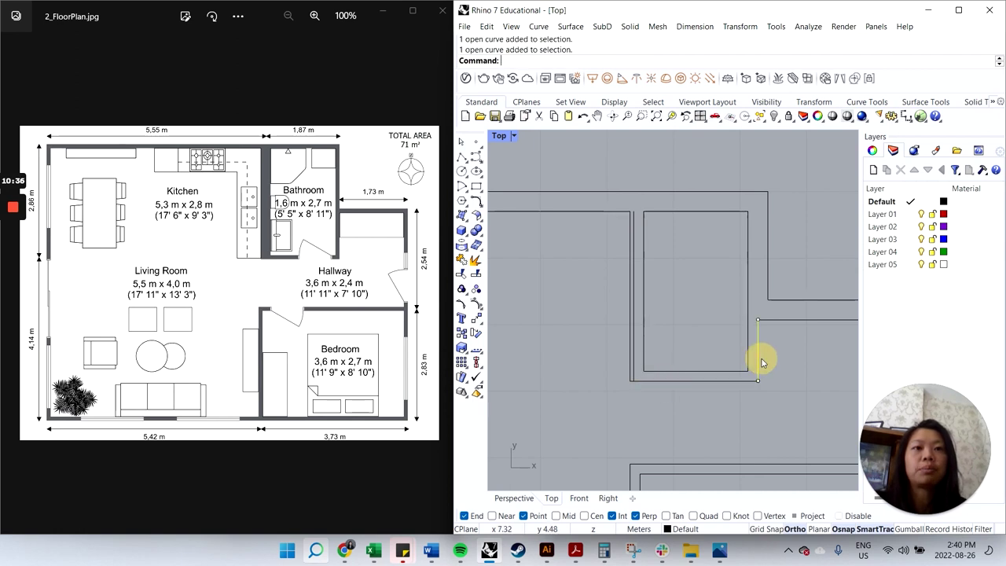
left_click(634, 349)
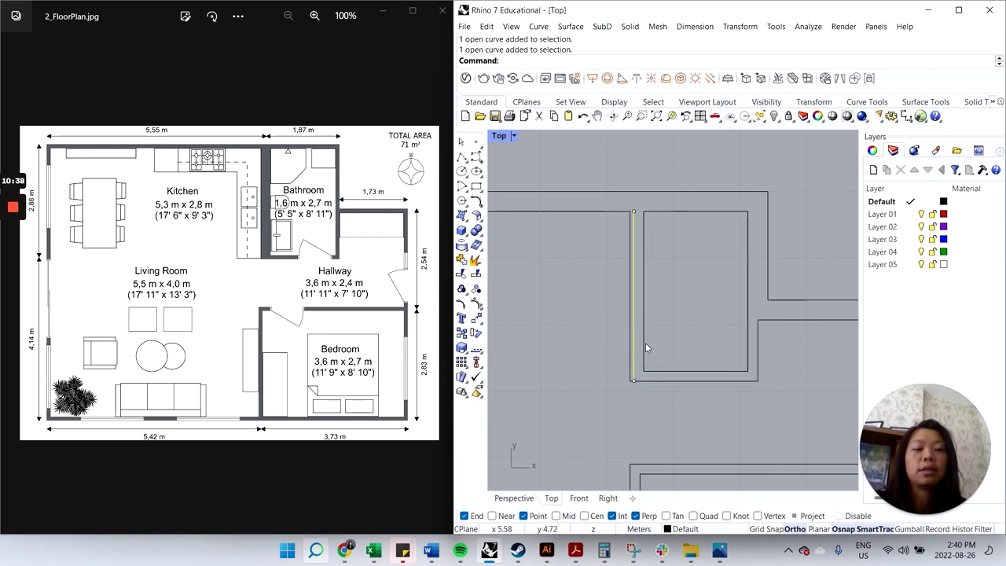
key("Delete")
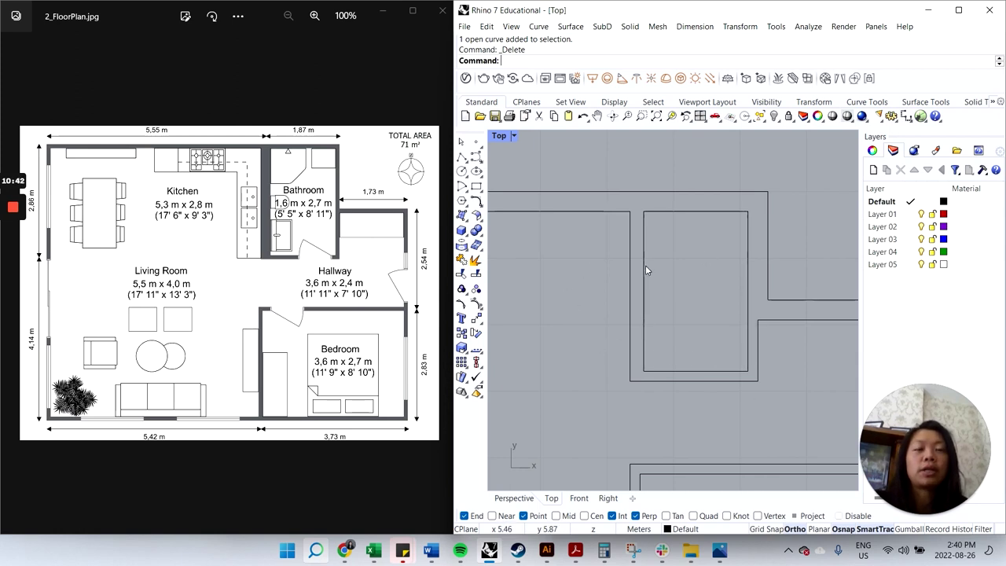
scroll(662, 268, "down", 3)
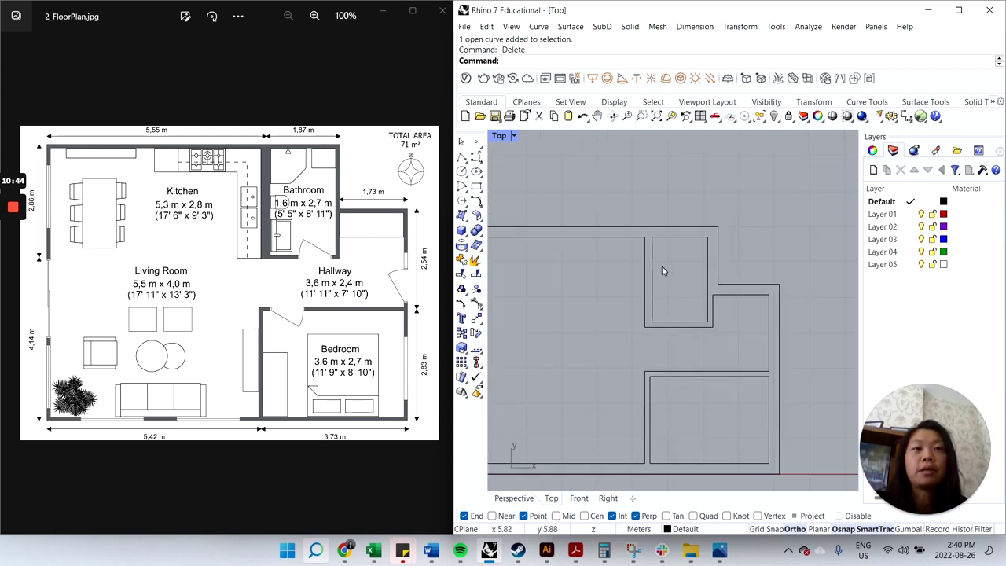
scroll(723, 353, "down", 1)
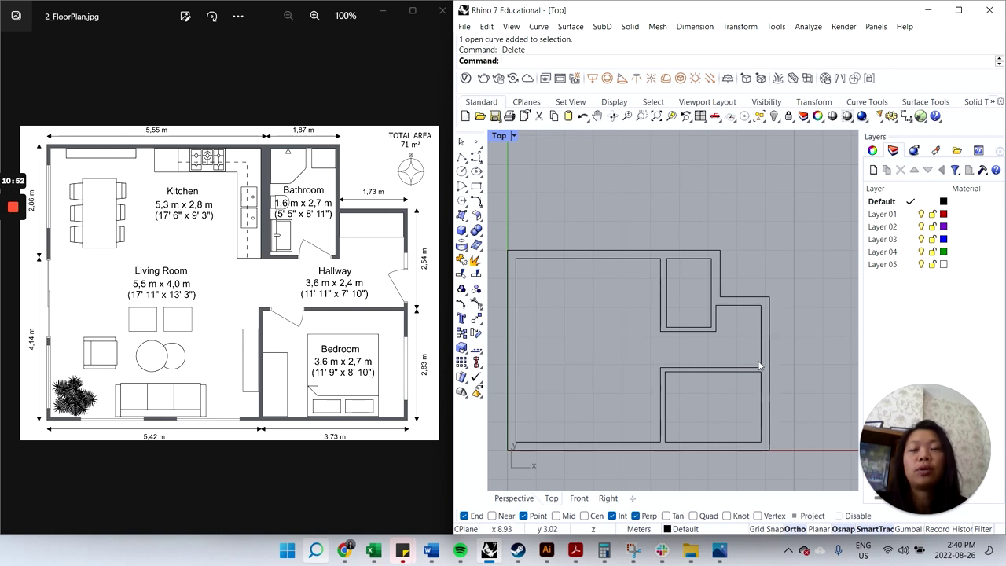
- Rename the Default layer as Walls
left_click(889, 203)
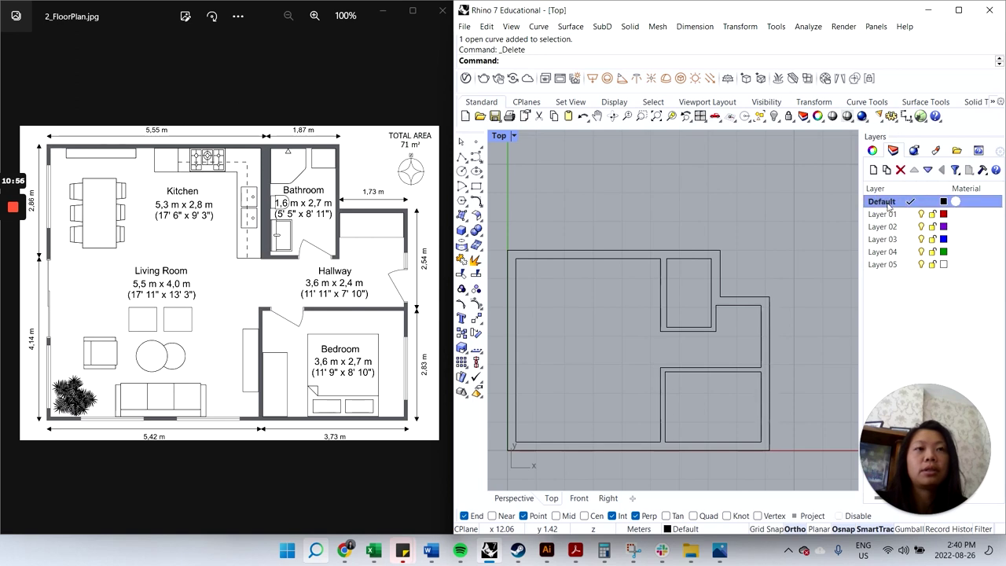
left_click(889, 203)
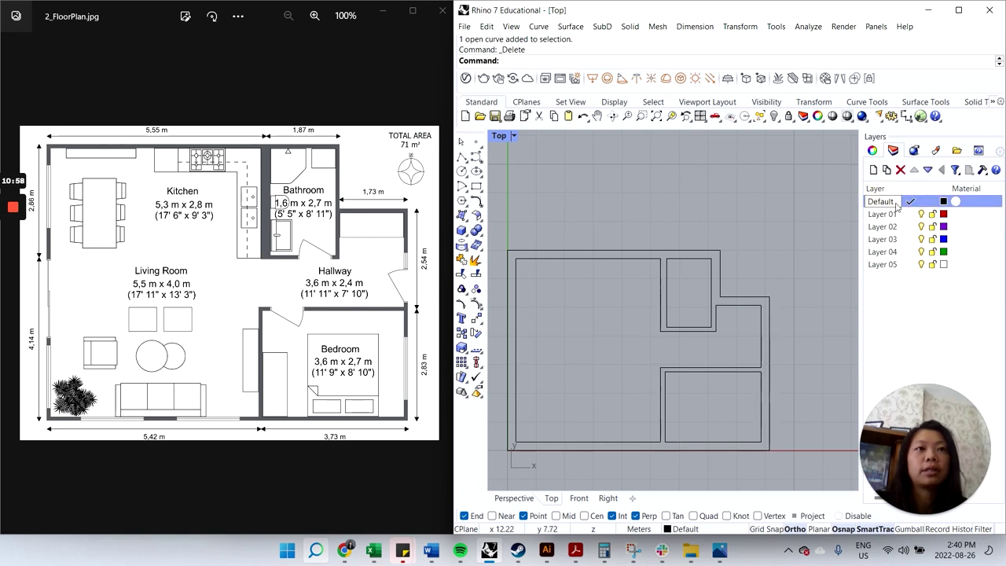
type("Wa")
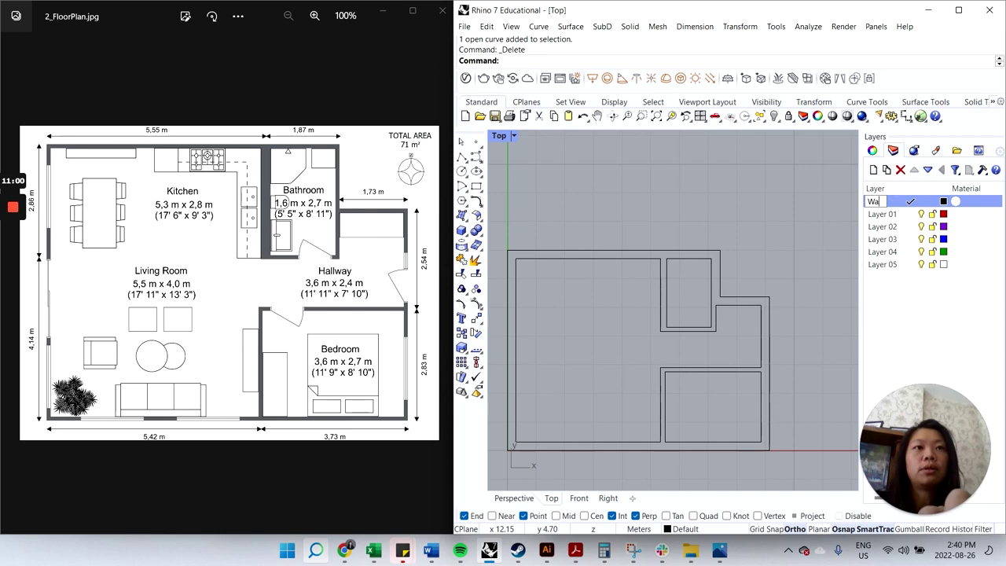
key("Return")
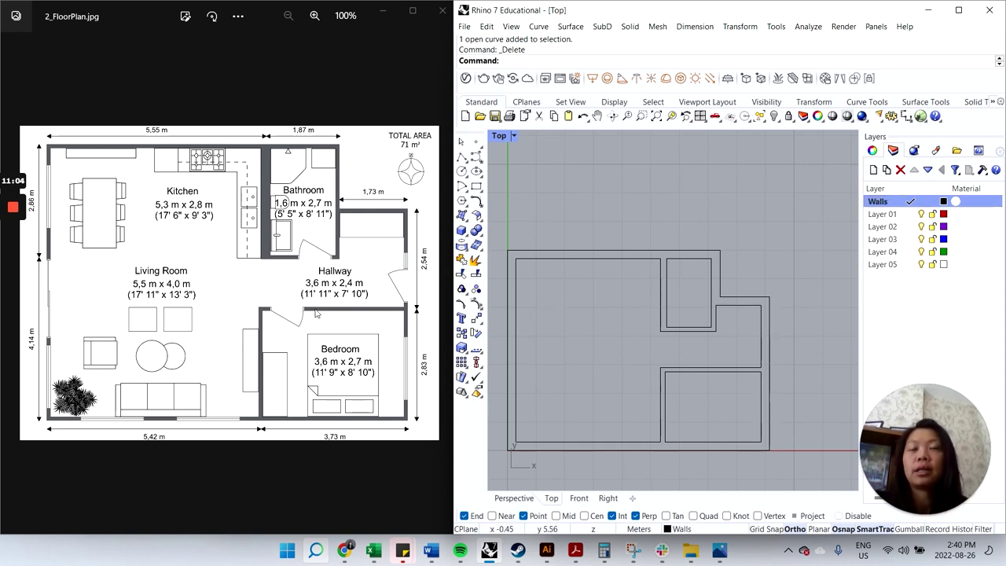
- Rename Layer 01 as Doors
left_click(880, 214)
left_click(880, 215)
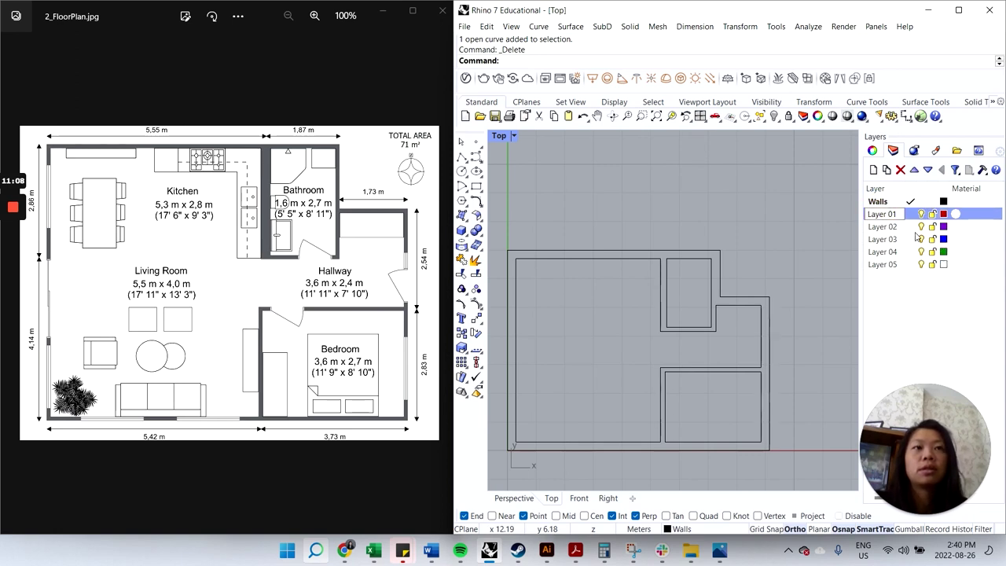
key("ctrl+a")
type("Doors")
key("Return")
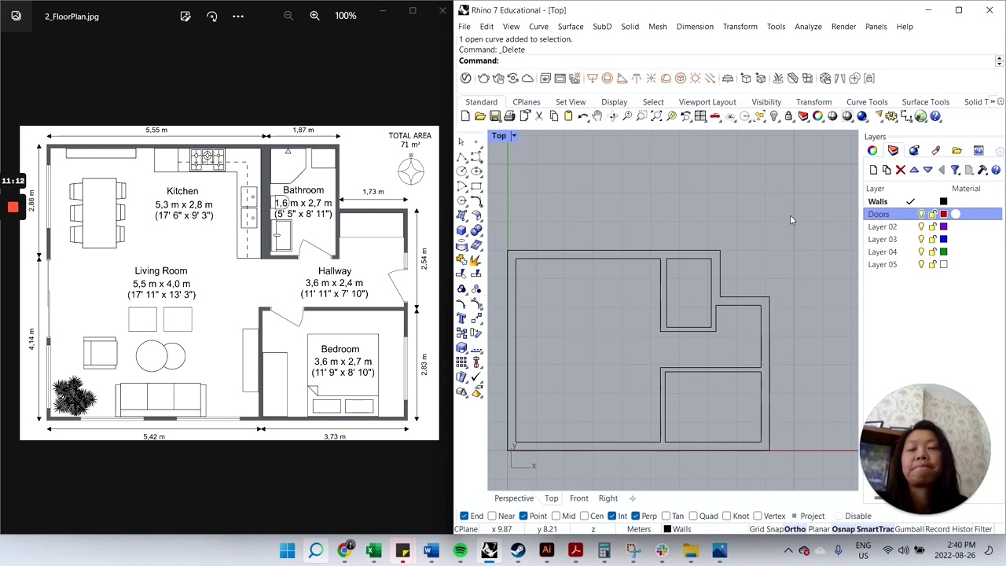
- Rename Layer 02 as Millwork
left_click(888, 227)
left_click(892, 227)
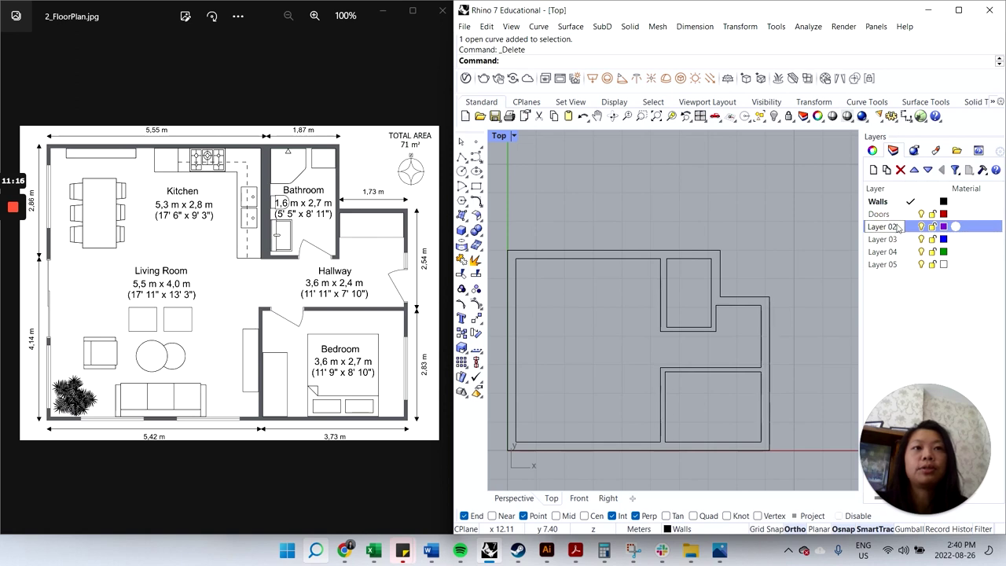
type("Millwork")
key("Return")
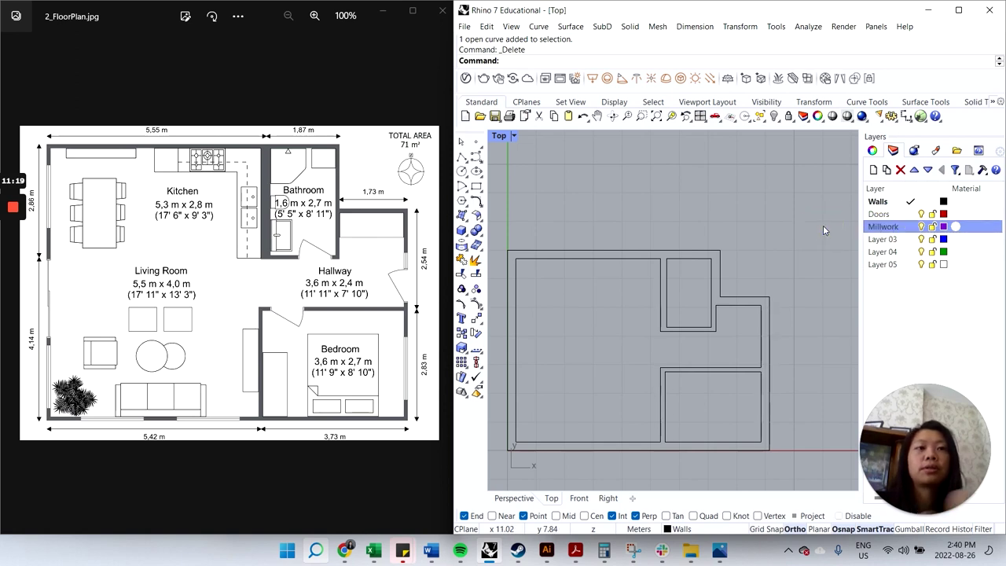
- Rename Layer 03 as Window
double_click(892, 240)
left_click(892, 238)
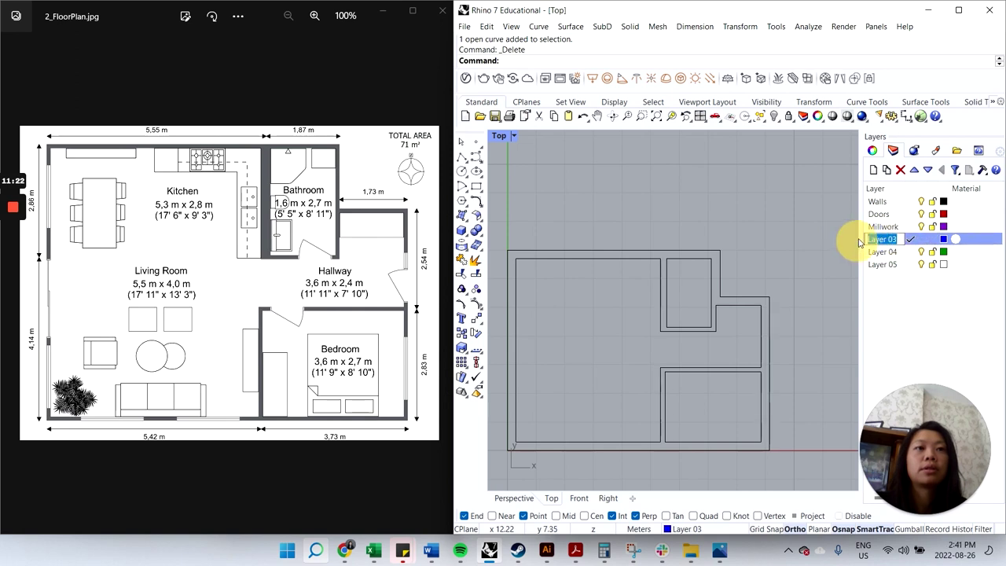
type("Window")
key("Return")
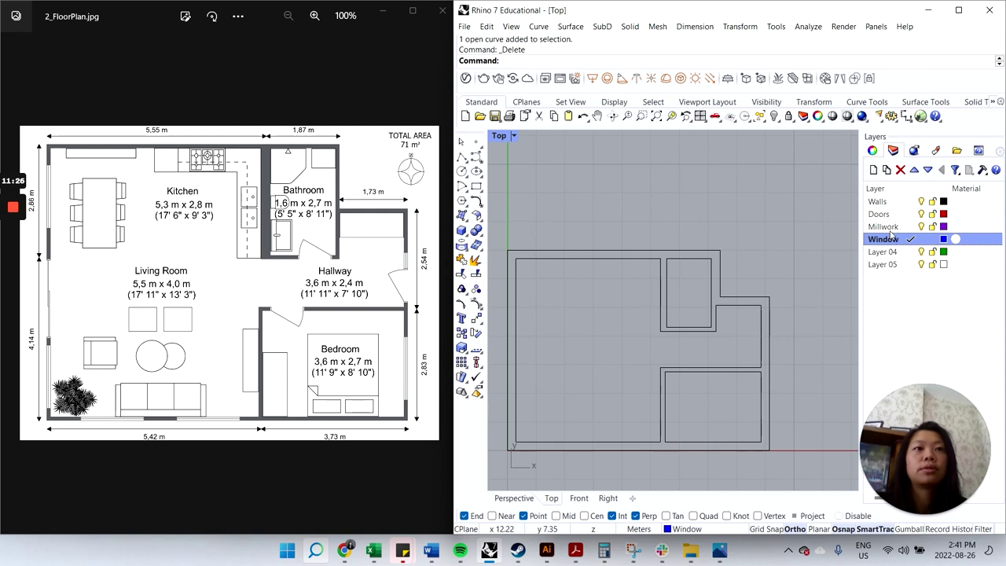
- Rename the Millwork layer as Furniture and make Walls the current layer
double_click(882, 227)
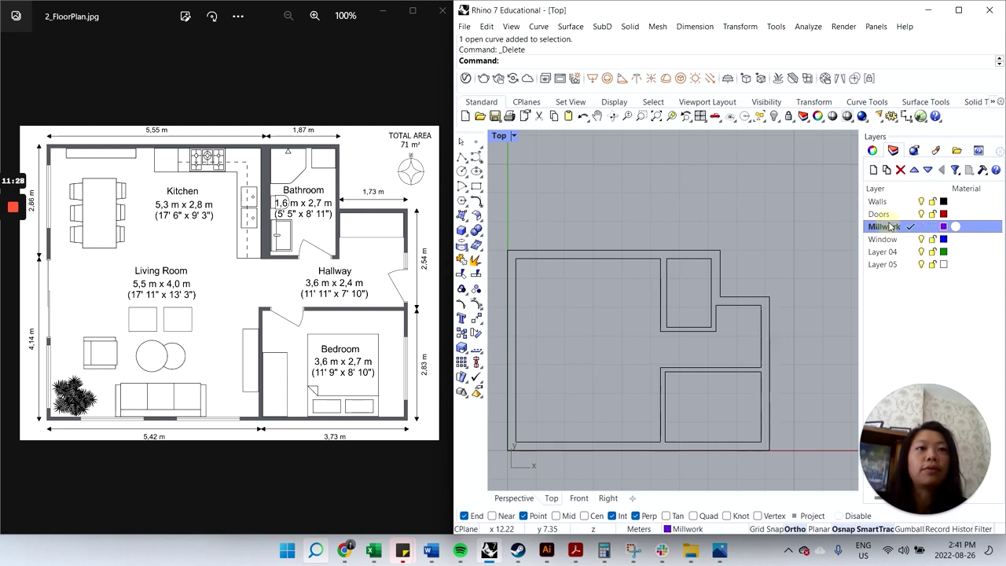
type("Furniture")
key("Return")
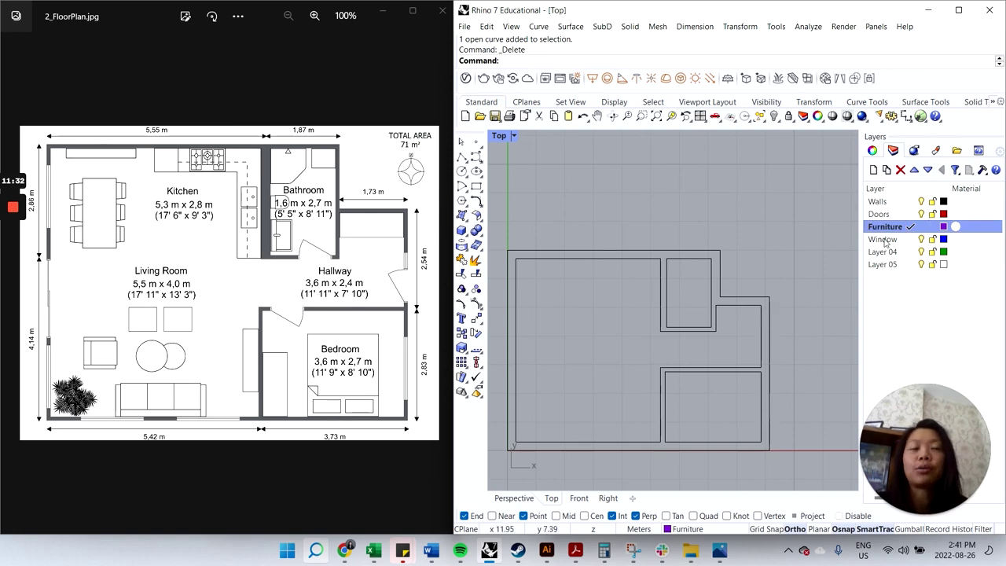
double_click(880, 202)
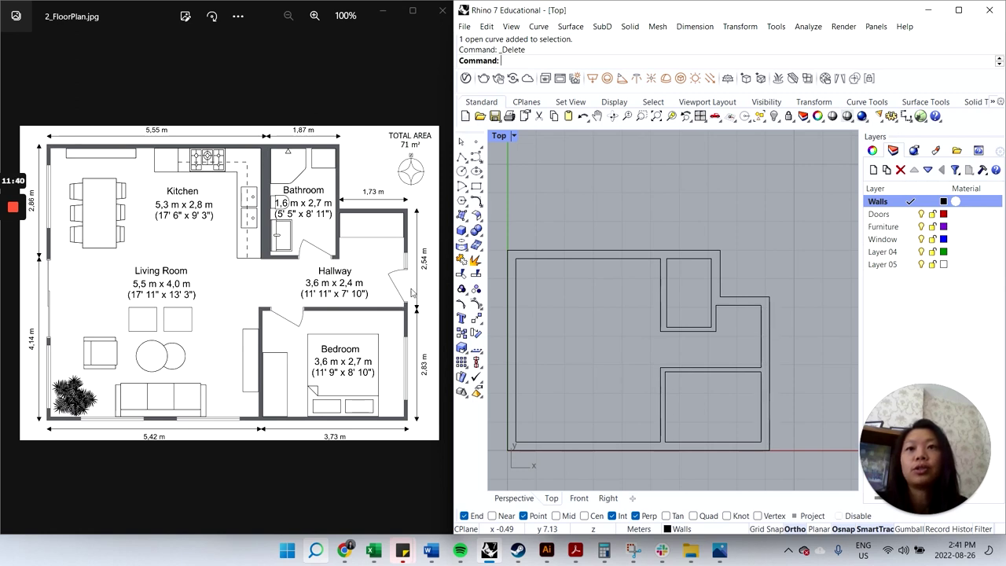
- Draw a short vertical polyline across the bedroom wall's upper-left corner, from the inner corner up to the outer wall line
type("S")
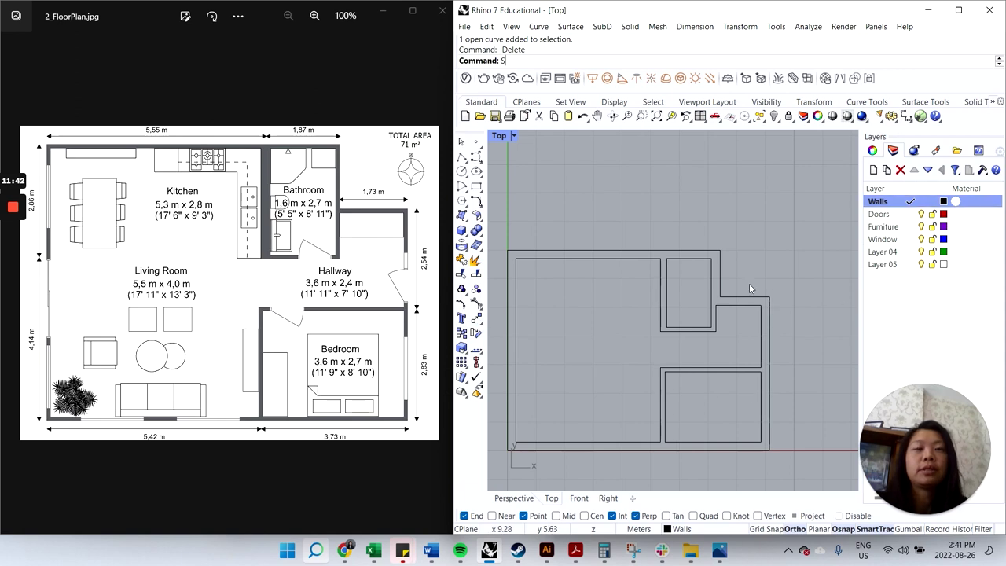
left_click(461, 157)
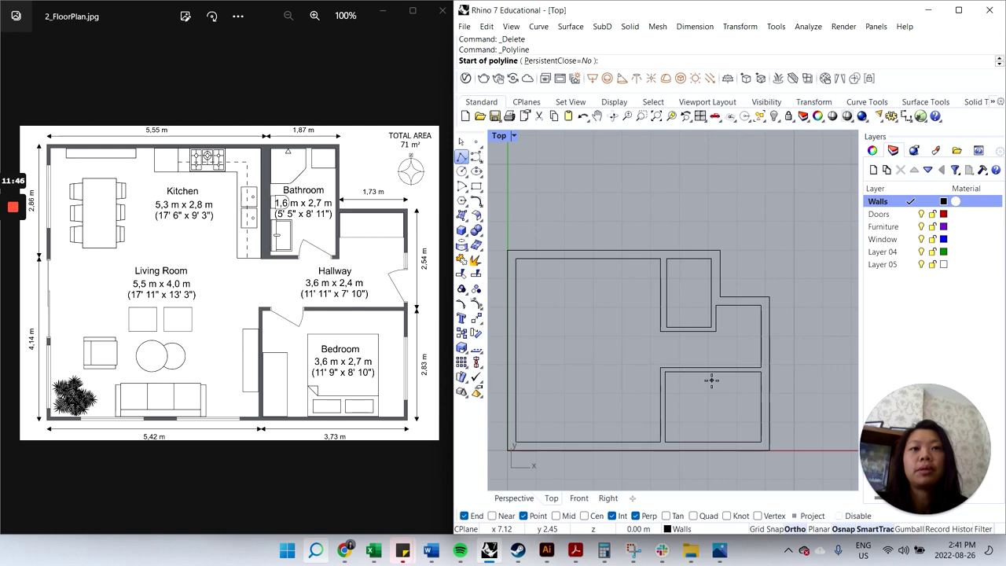
scroll(691, 372, "up", 4)
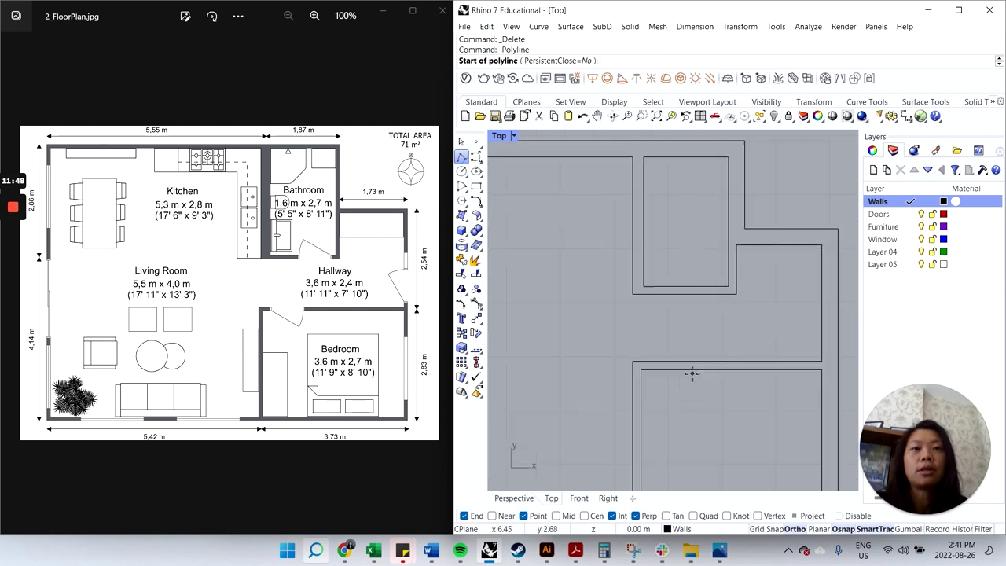
left_click(635, 367)
left_click(634, 355)
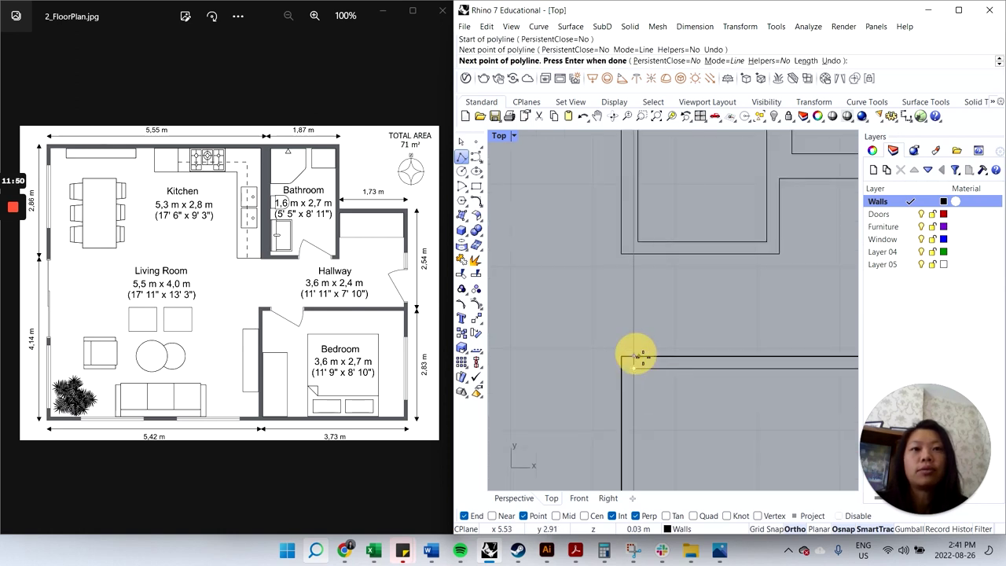
key("Return")
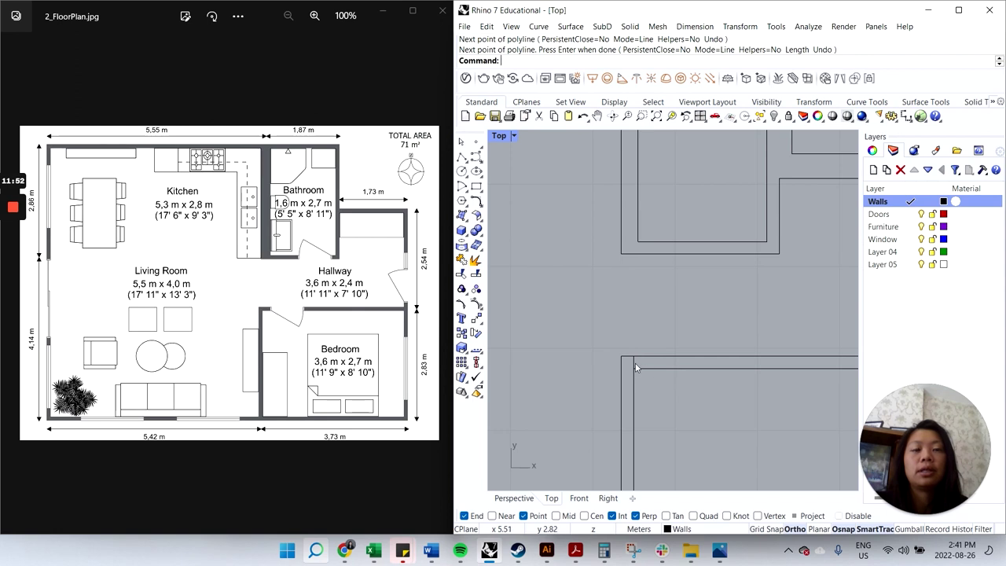
- Draw a short vertical polyline across the bathroom wall's lower-right corner, from the inner corner down to the outer wall line
key("Return")
left_click(766, 250)
left_click(764, 252)
key("Return")
scroll(714, 274, "down", 4)
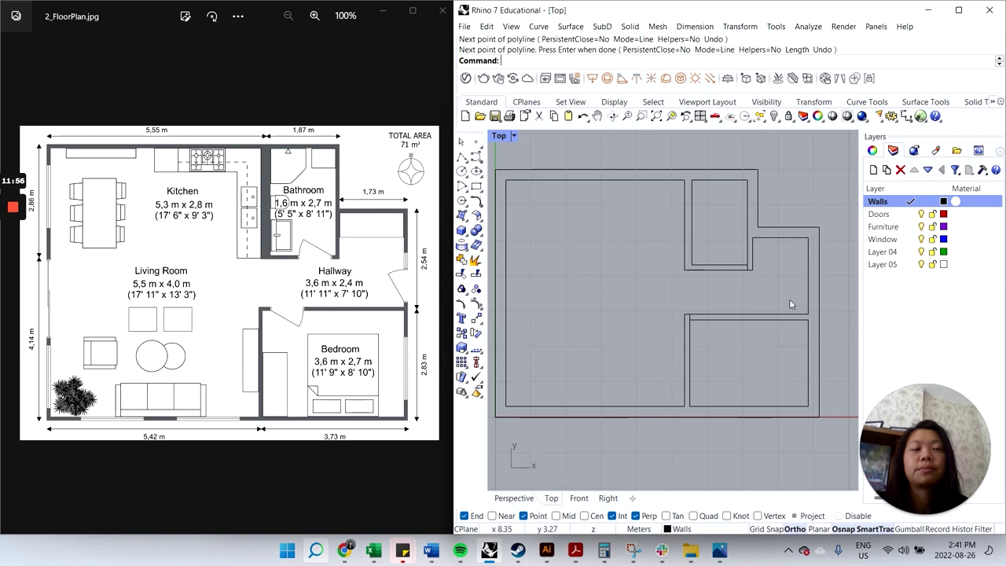
- Draw a short horizontal polyline across the hallway's right exterior wall, from the inner corner above the bedroom to the outer wall line
scroll(841, 323, "up", 3)
scroll(823, 309, "up", 1)
key("Return")
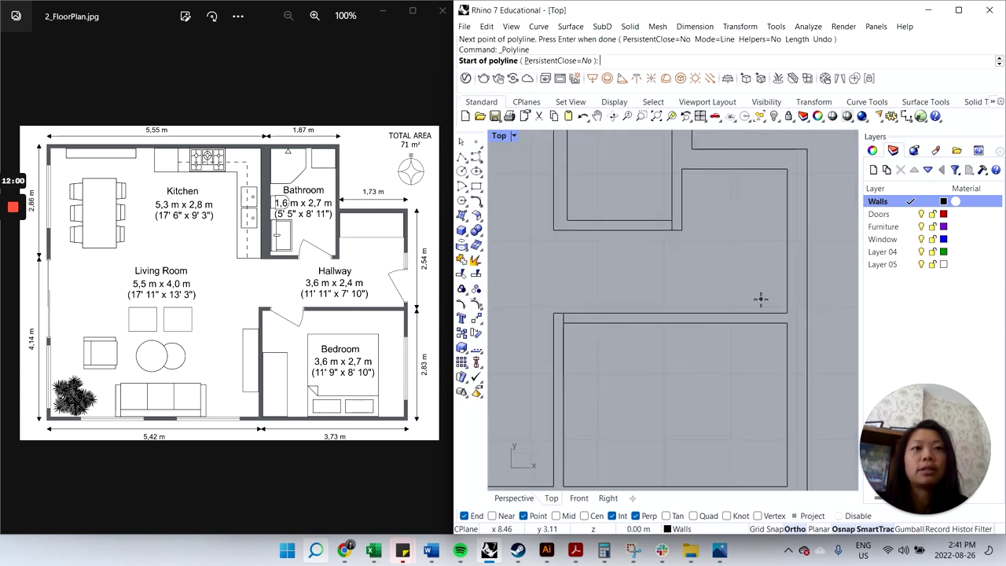
left_click(787, 313)
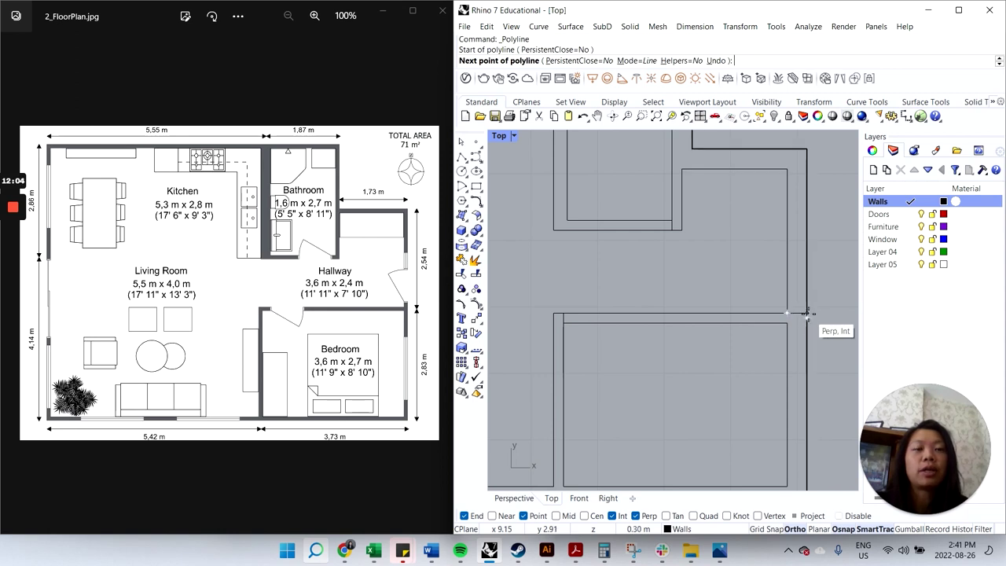
left_click(805, 313)
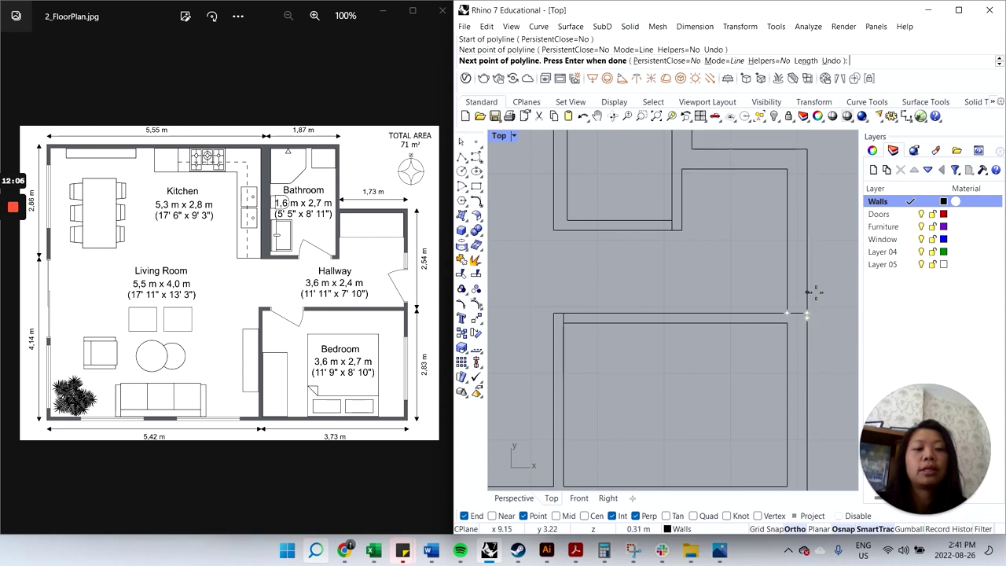
key("Return")
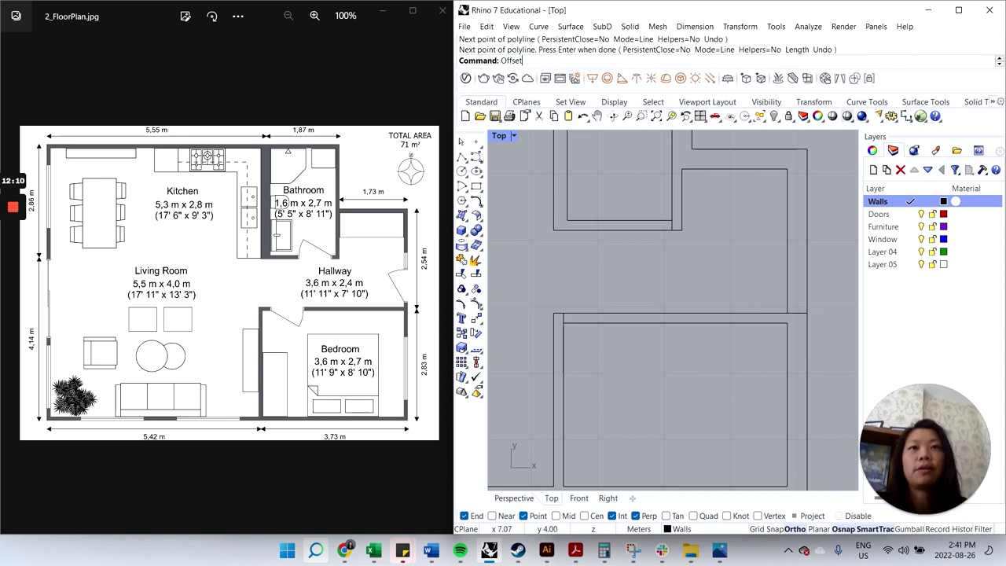
- Offset the short line across the bathroom's lower wall 0.1 m to the left
type("Offset")
key("Return")
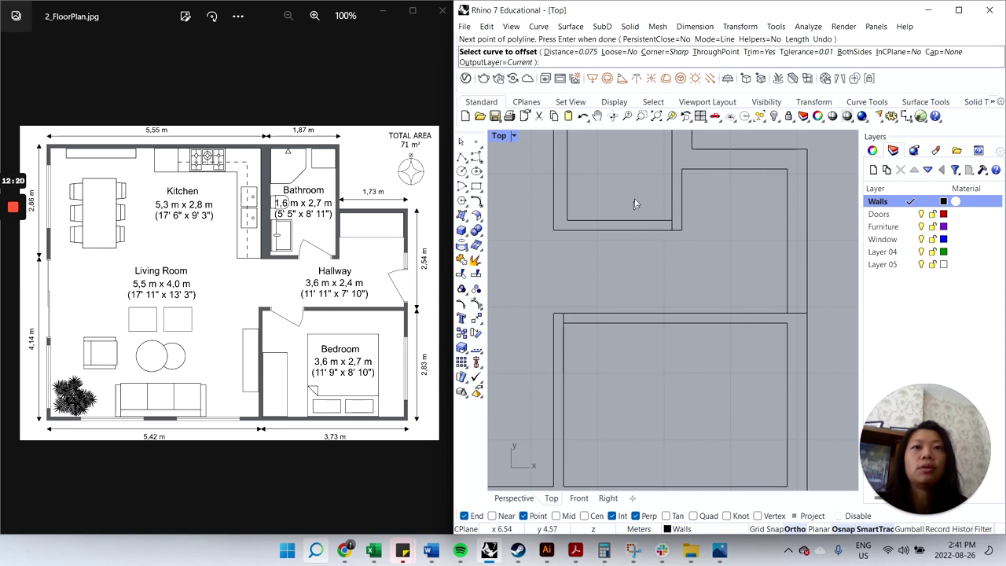
left_click(566, 51)
type("0.1")
key("Return")
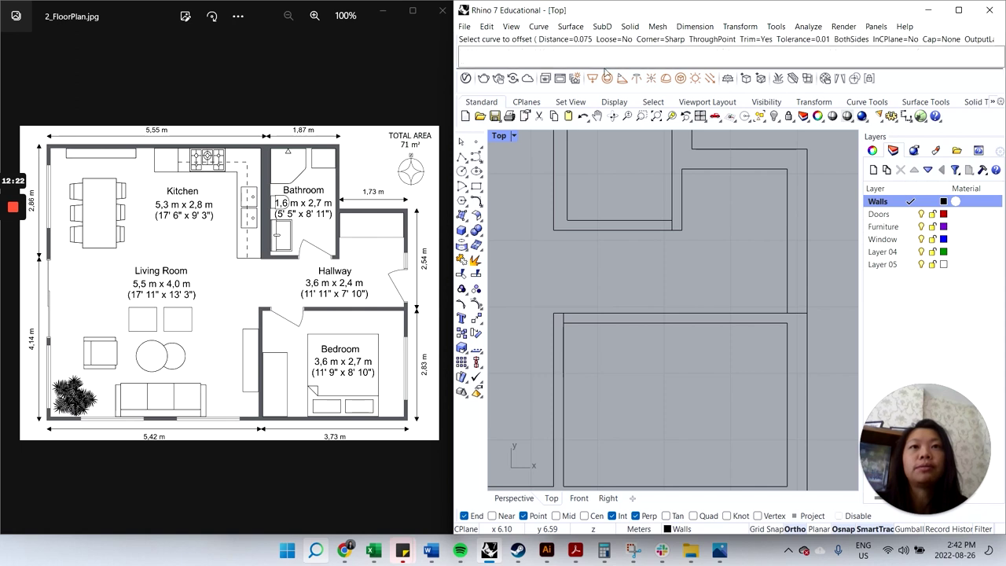
left_click(671, 228)
left_click(650, 243)
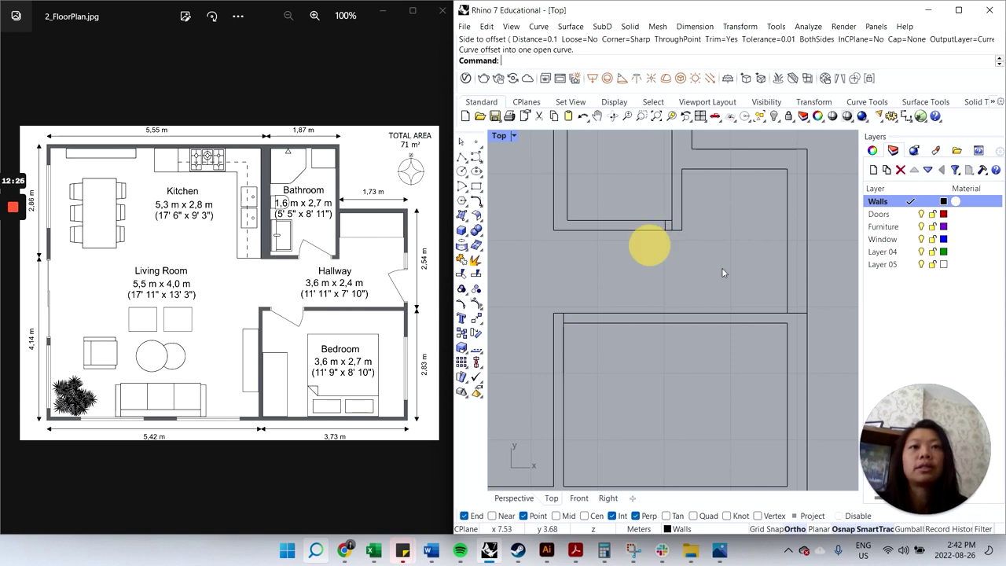
- Offset the hallway's short exterior-wall line upward and the bedroom's short upper-wall line to the right, each by 0.1 m
key("Return")
left_click(792, 313)
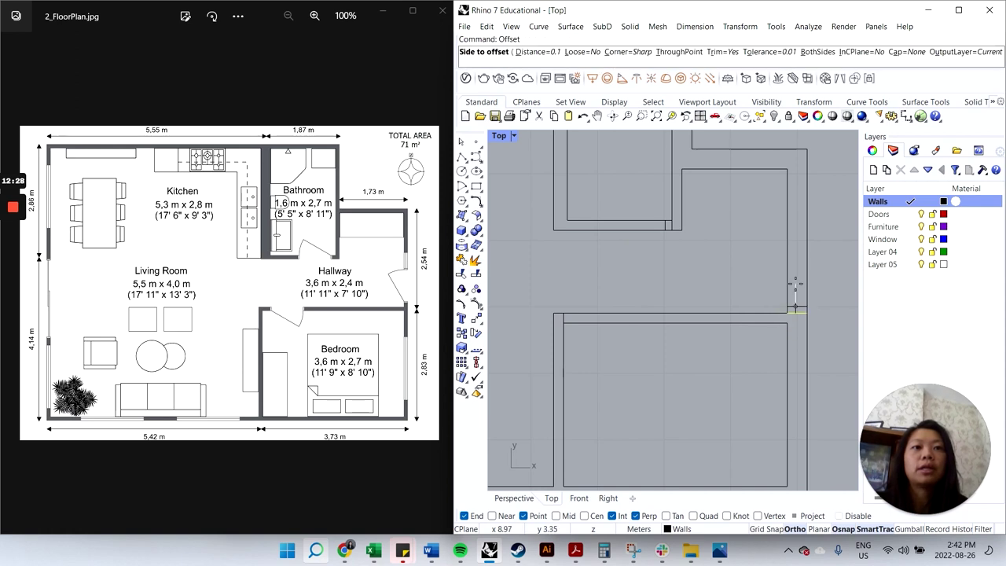
left_click(793, 290)
key("Return")
left_click(564, 322)
left_click(612, 342)
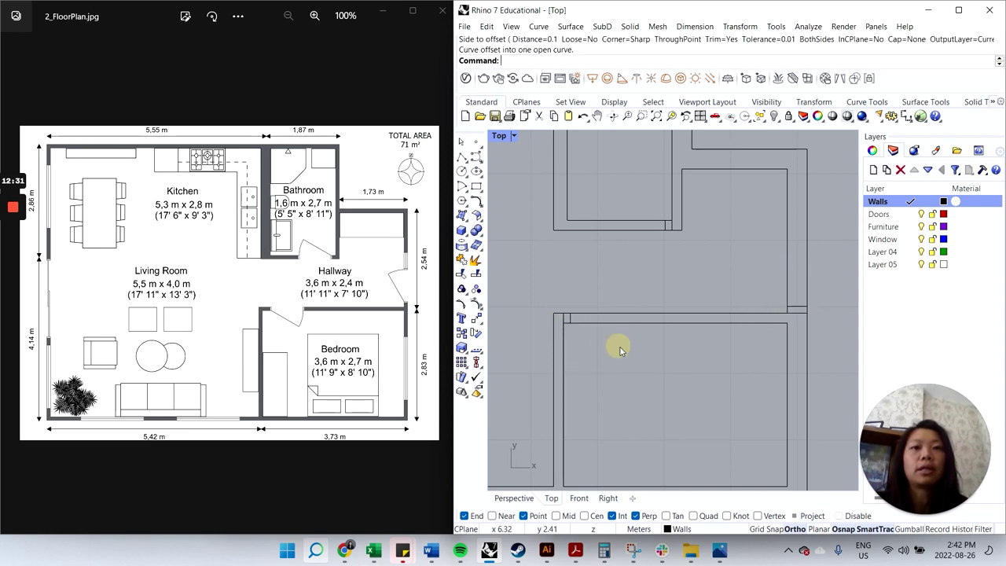
- Delete the original short corner lines at the bedroom, bathroom and hallway walls, keeping their 0.1 m offset copies
left_click(564, 316)
key("Delete")
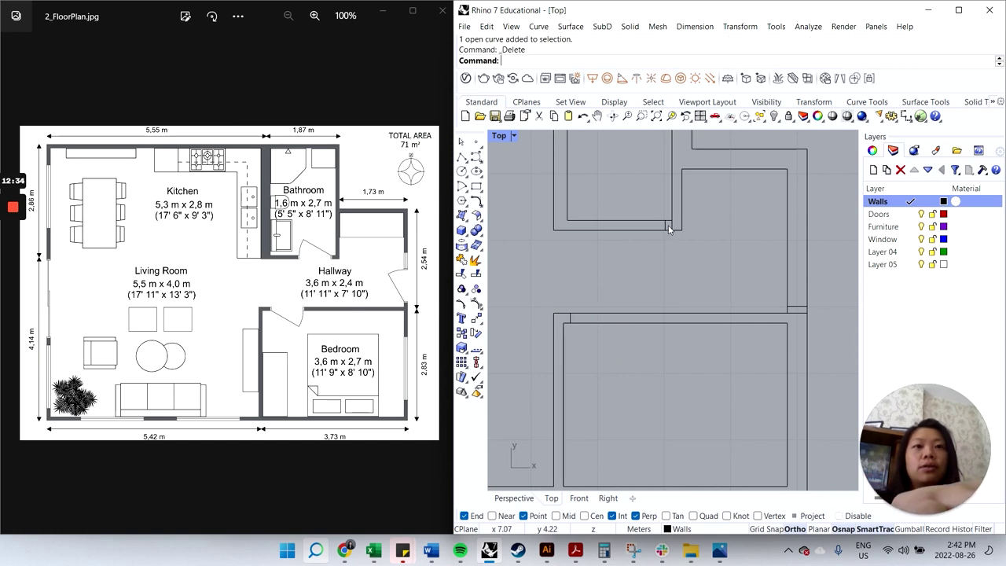
left_click(671, 229)
key("Escape")
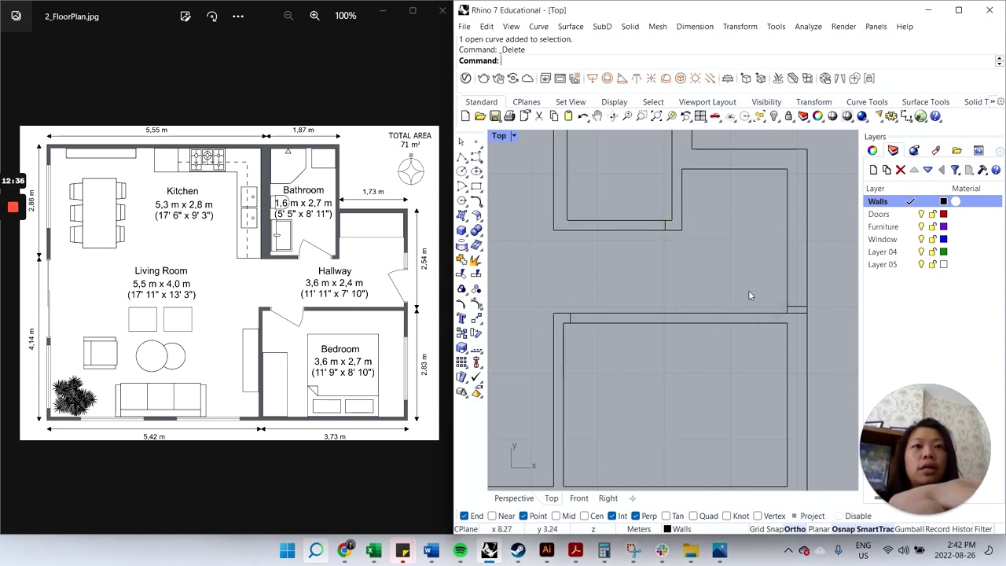
left_click(799, 307)
left_click(797, 312)
key("Delete")
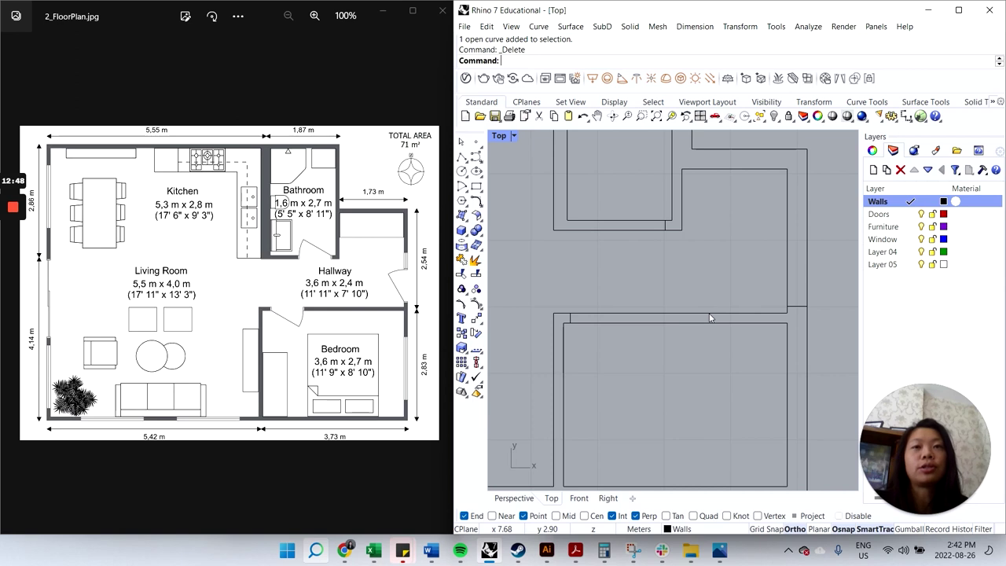
- Offset the bathroom wall's short line 0.9 m to the left to mark the bathroom door opening
type("Offset")
key("Return")
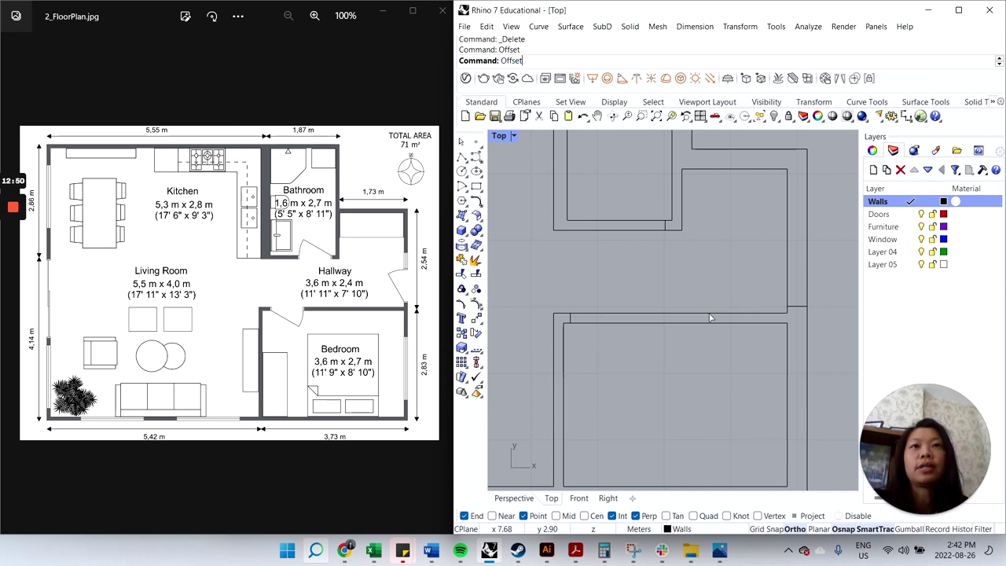
type("d")
key("Return")
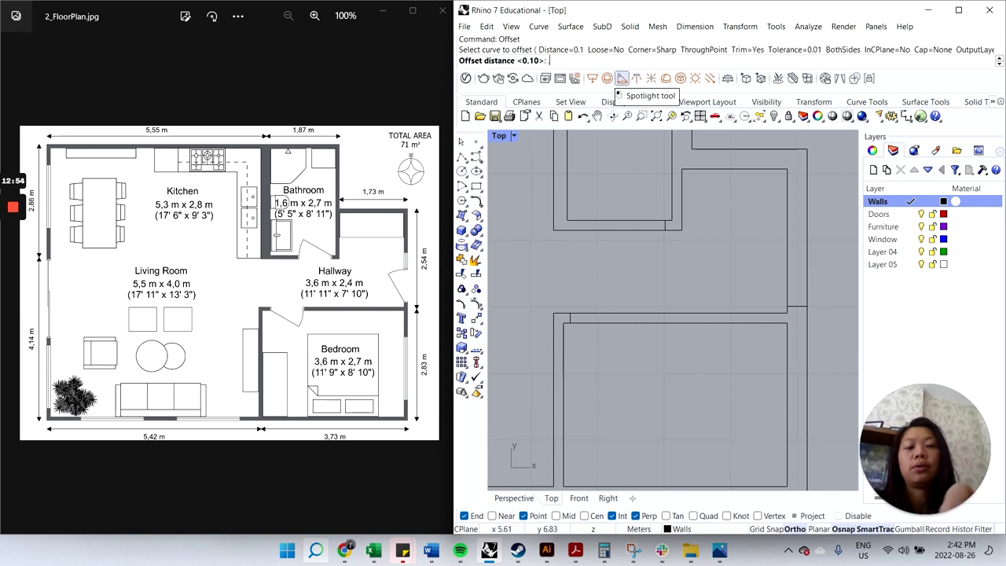
key("Return")
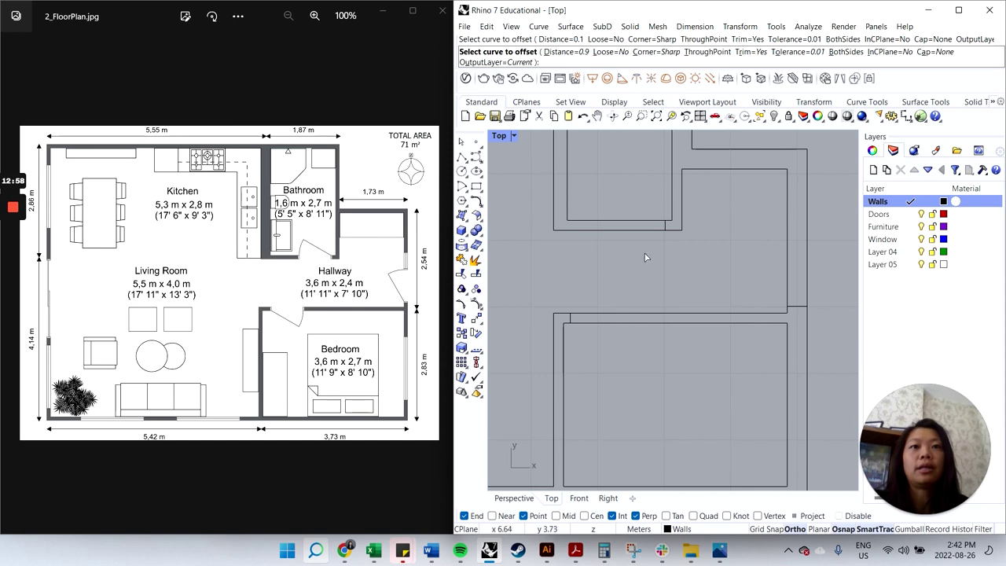
left_click(664, 229)
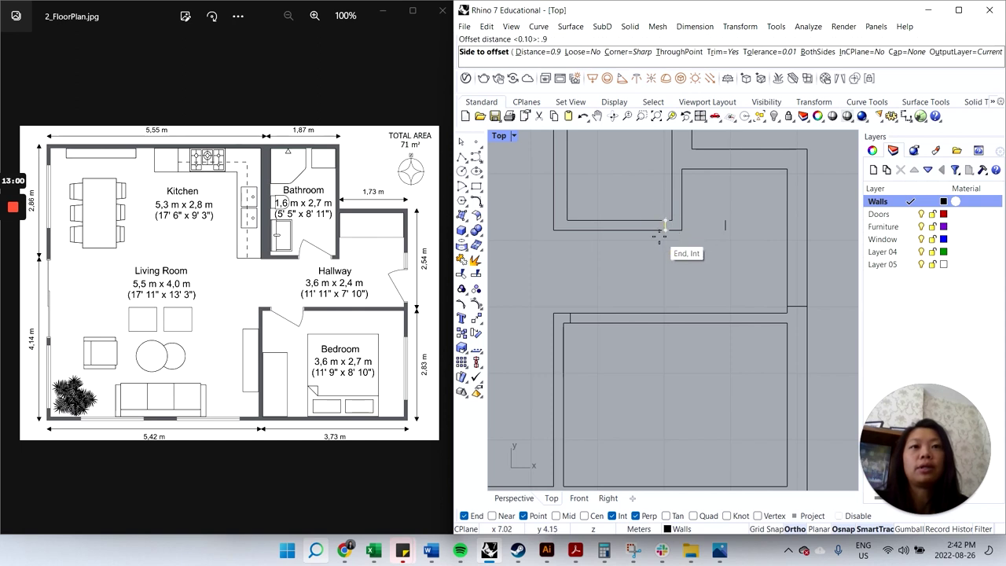
left_click(589, 249)
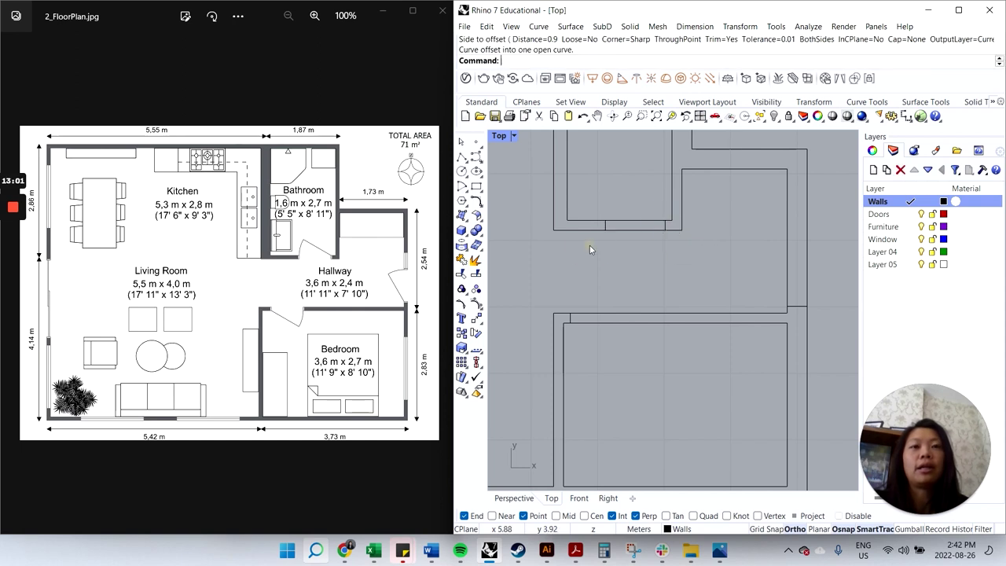
- Offset the bedroom's short line to the right and the hallway's upward by 0.9 m each to mark their door openings
left_click(571, 317)
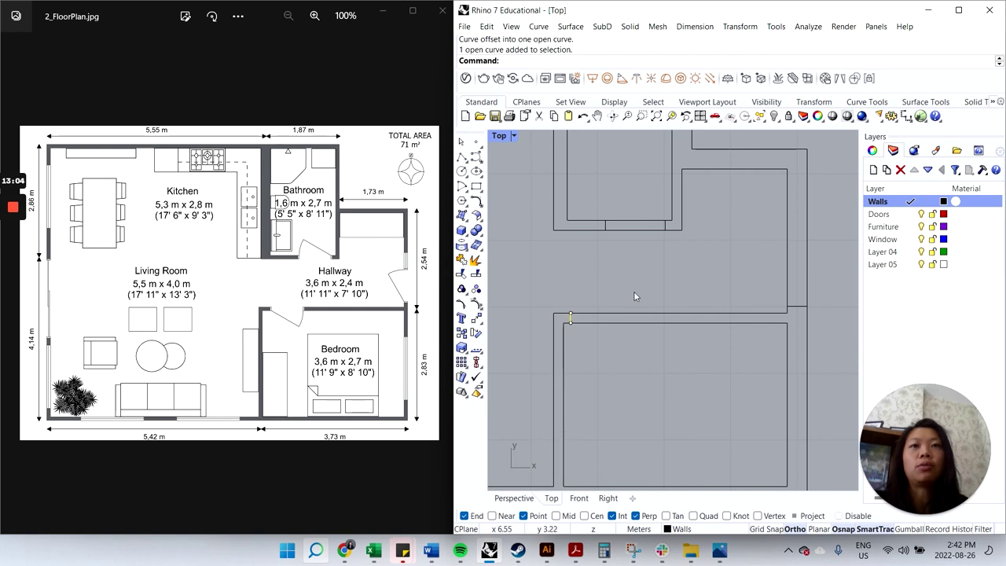
key("Return")
left_click(682, 296)
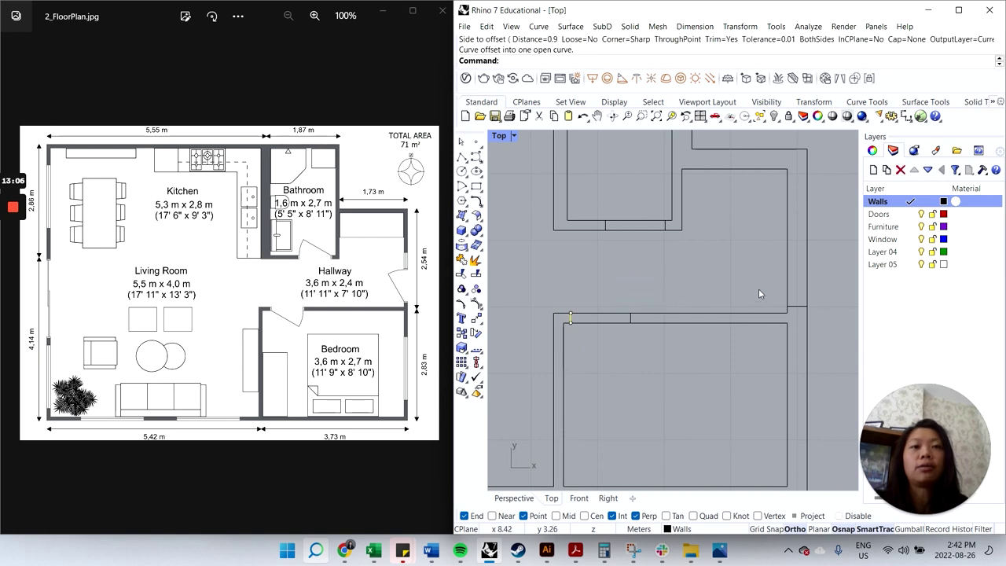
key("Return")
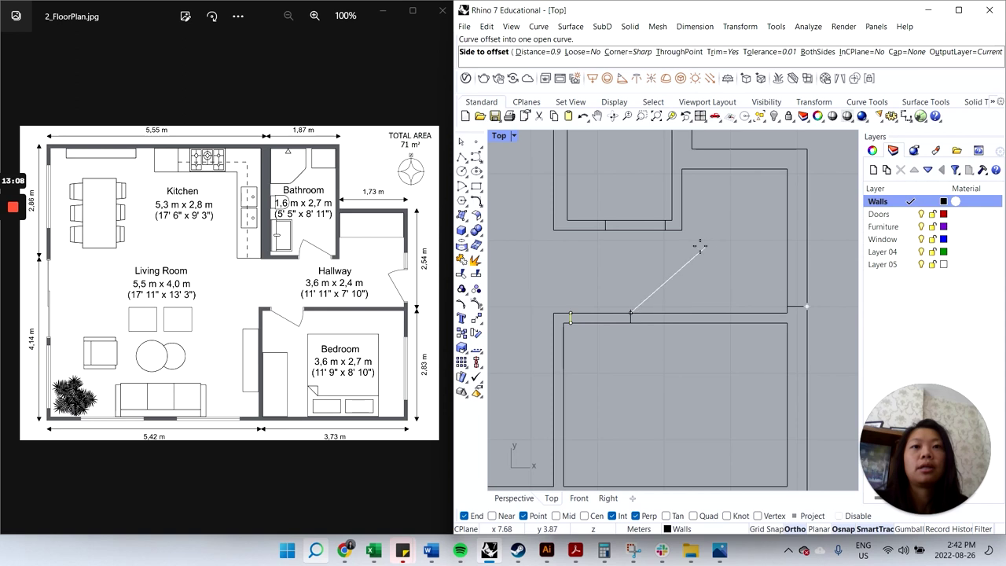
left_click(656, 268)
left_click(795, 305)
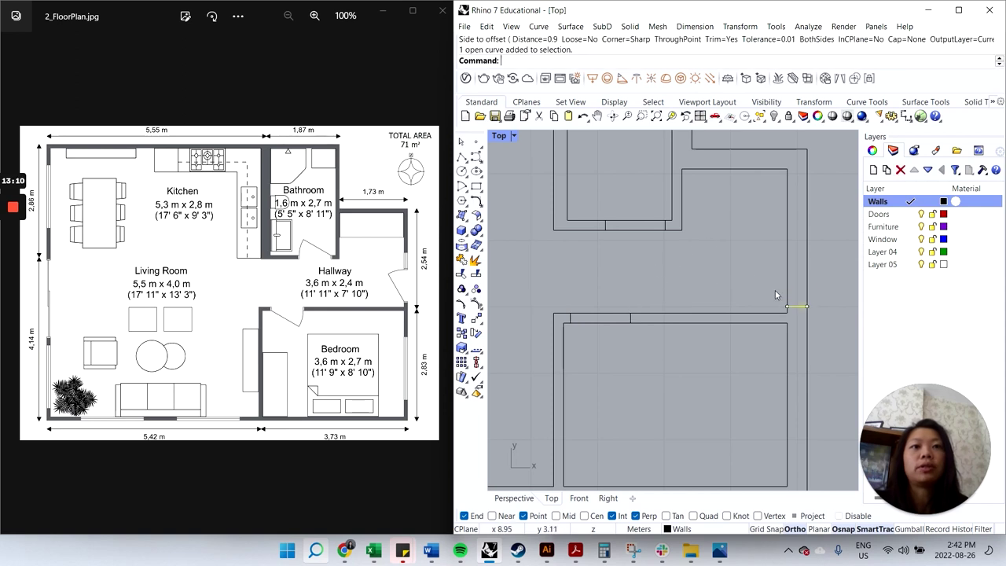
left_click(756, 232)
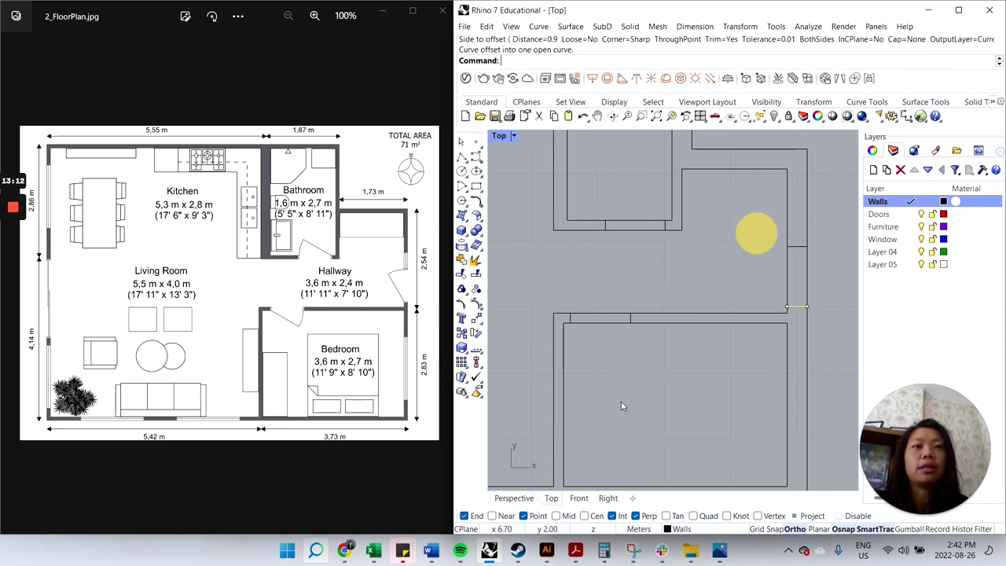
left_click(710, 365)
- Trim the wall lines between the short jamb lines to open the bathroom, hallway entrance and bedroom doorways
scroll(711, 297, "down", 3)
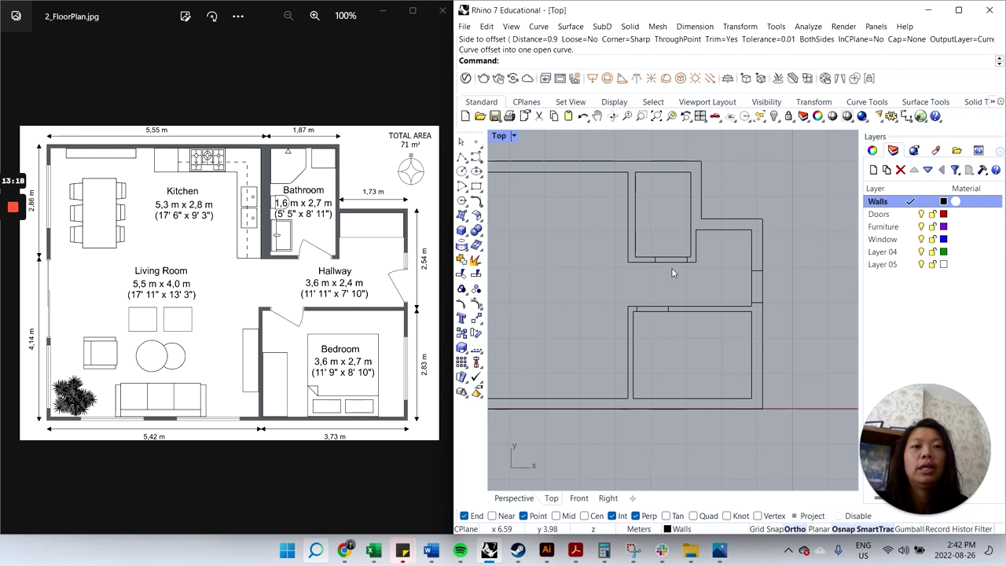
left_click_drag(560, 235, 797, 337)
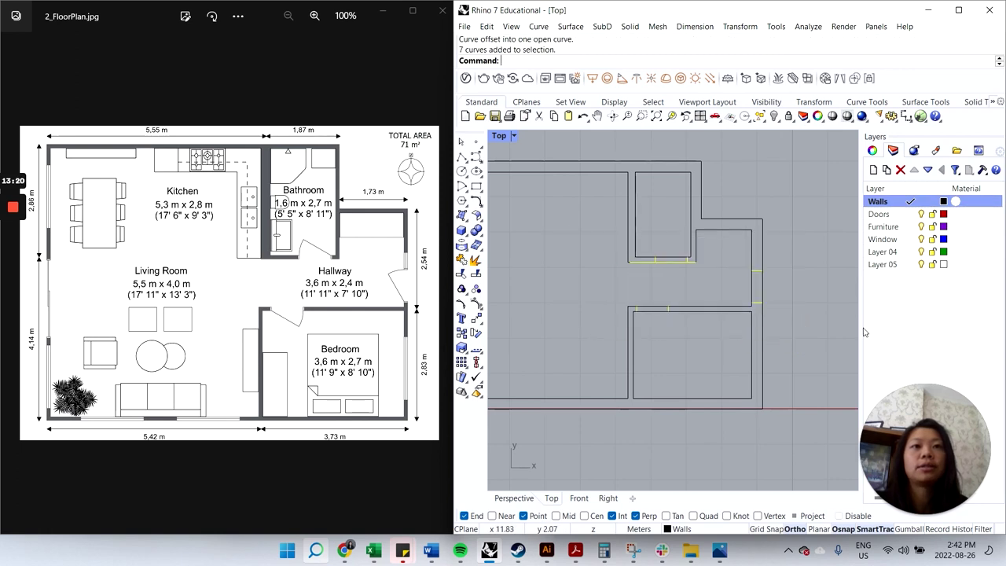
type("trim")
key("Return")
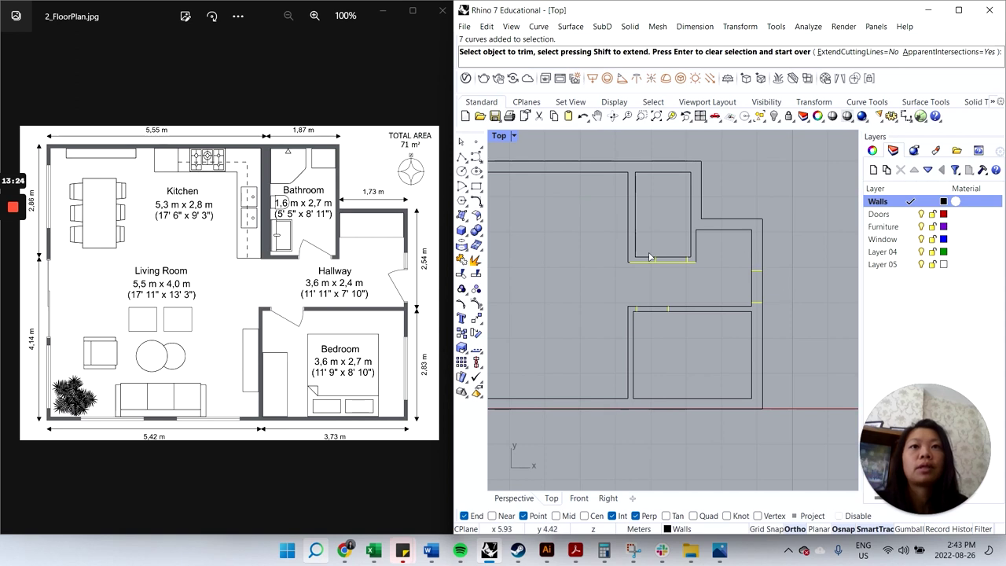
left_click(673, 260)
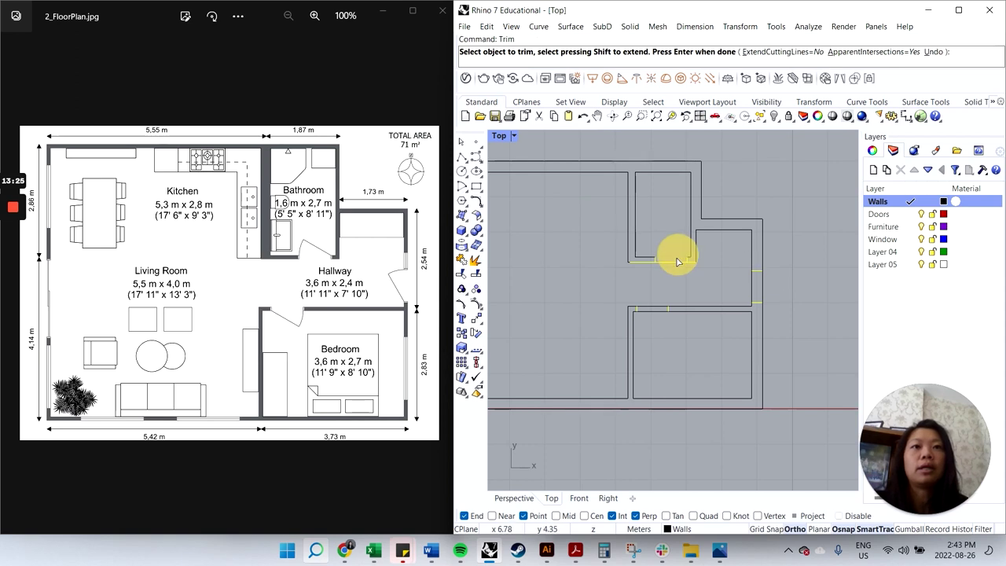
left_click(754, 291)
left_click(652, 307)
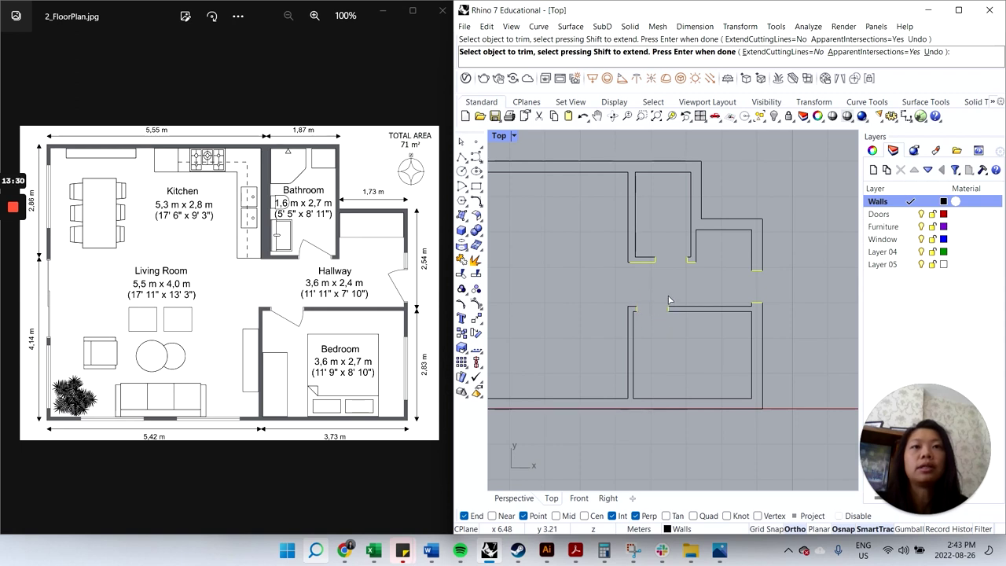
key("Return")
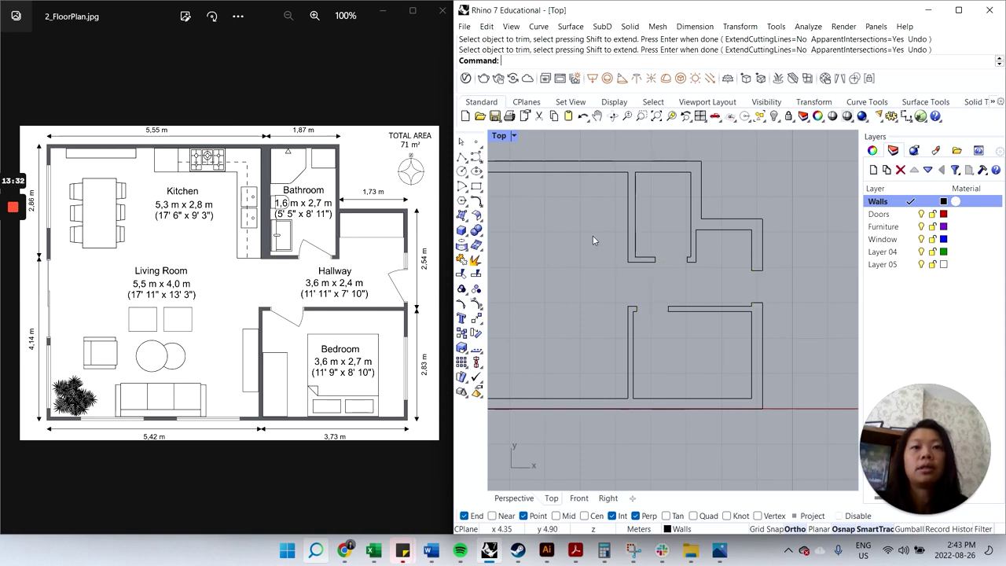
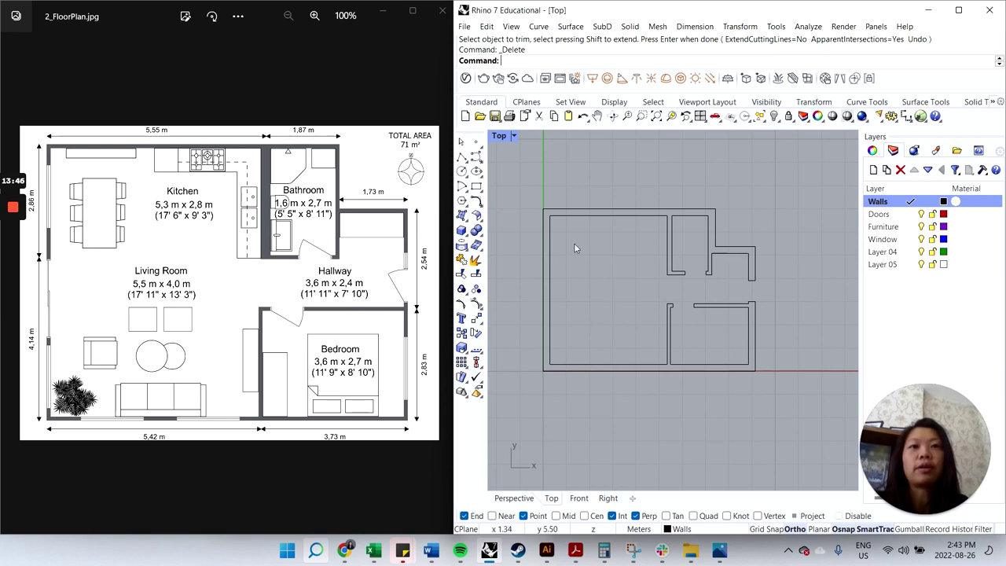
- Draw a short horizontal polyline across the kitchen's left wall at its upper inner corner, and undo the accidental drag of the outer wall
left_click(461, 156)
scroll(550, 236, "up", 2)
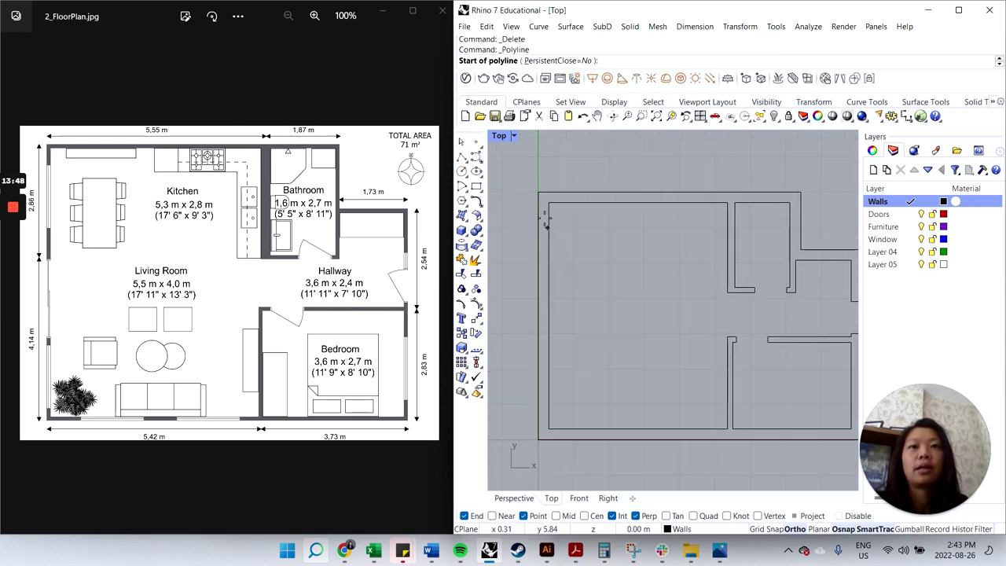
left_click(548, 203)
left_click(541, 202)
key("Return")
left_click_drag(542, 204, 549, 212)
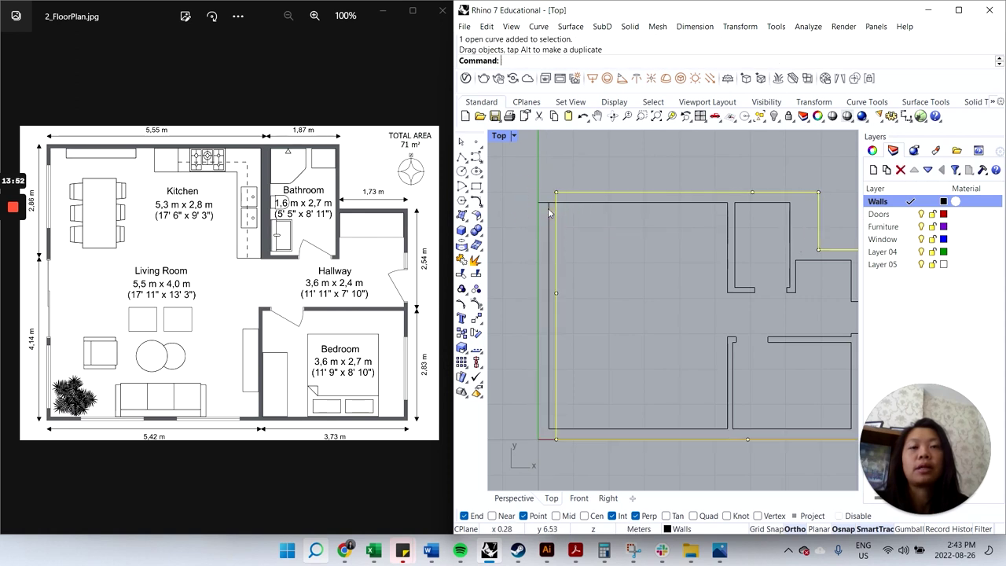
key("ctrl+z")
- Move the short line at the kitchen's upper-left inner corner 0.5 m down along the left wall
left_click(543, 202)
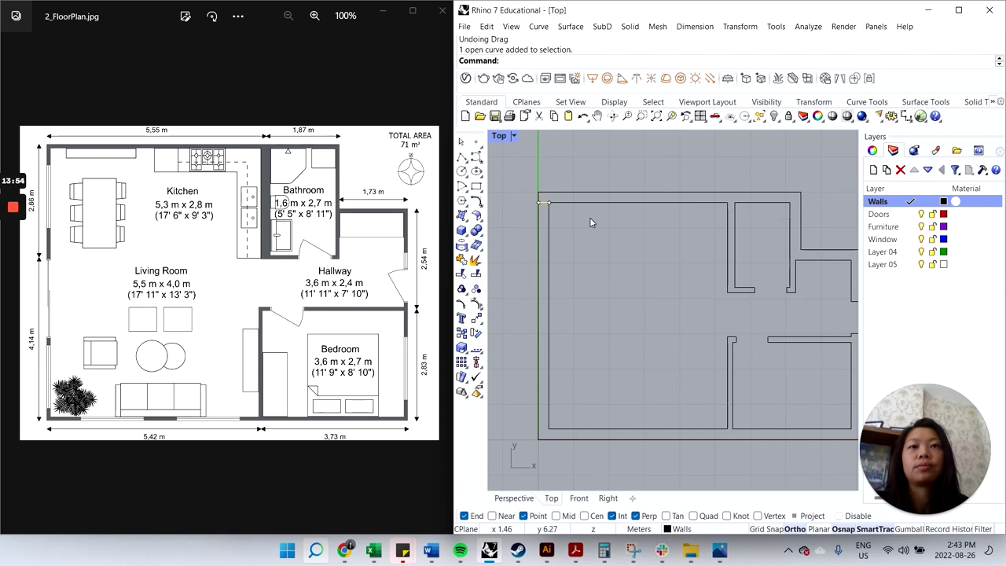
type("move")
key("Return")
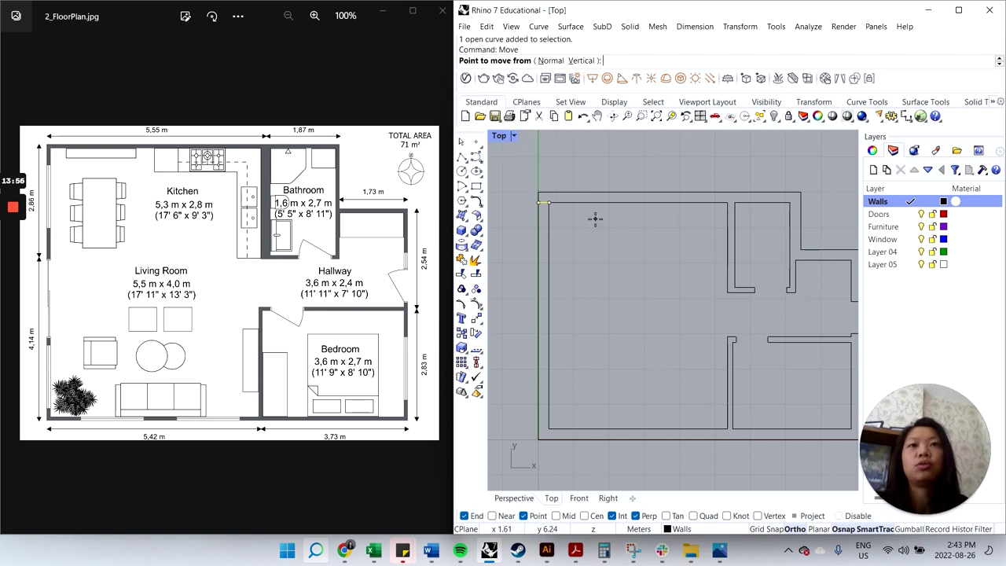
left_click(548, 203)
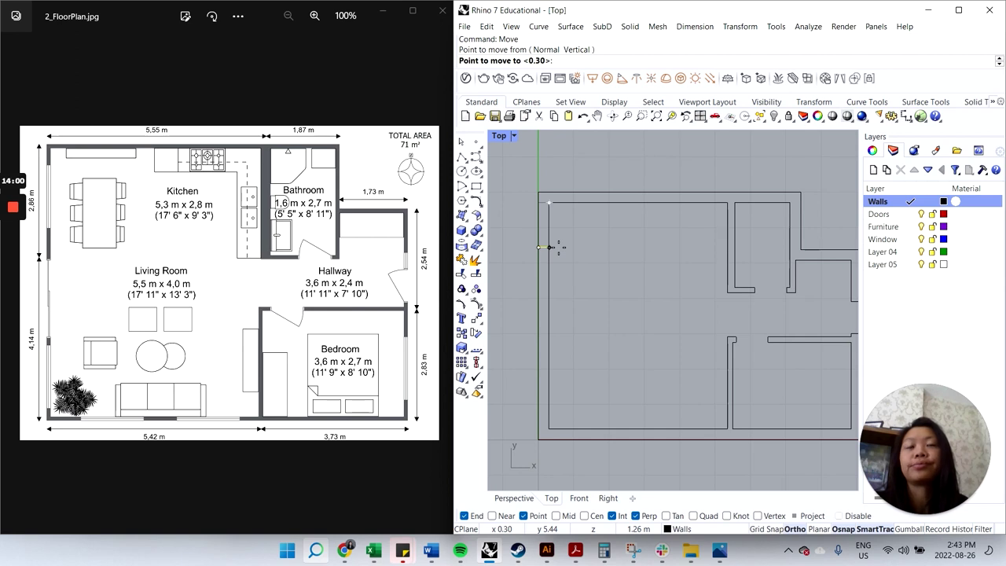
type(".5")
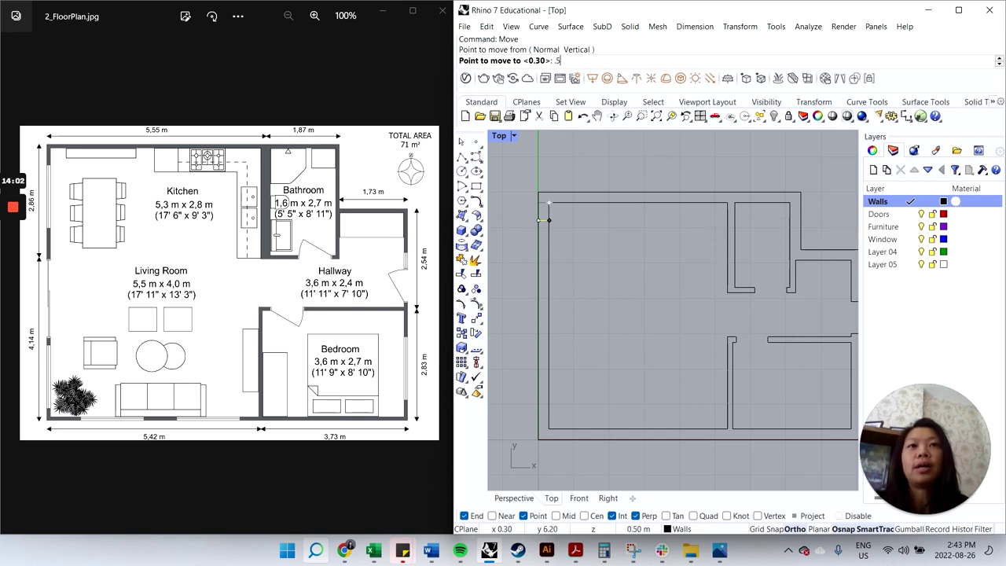
key("Return")
left_click(565, 236)
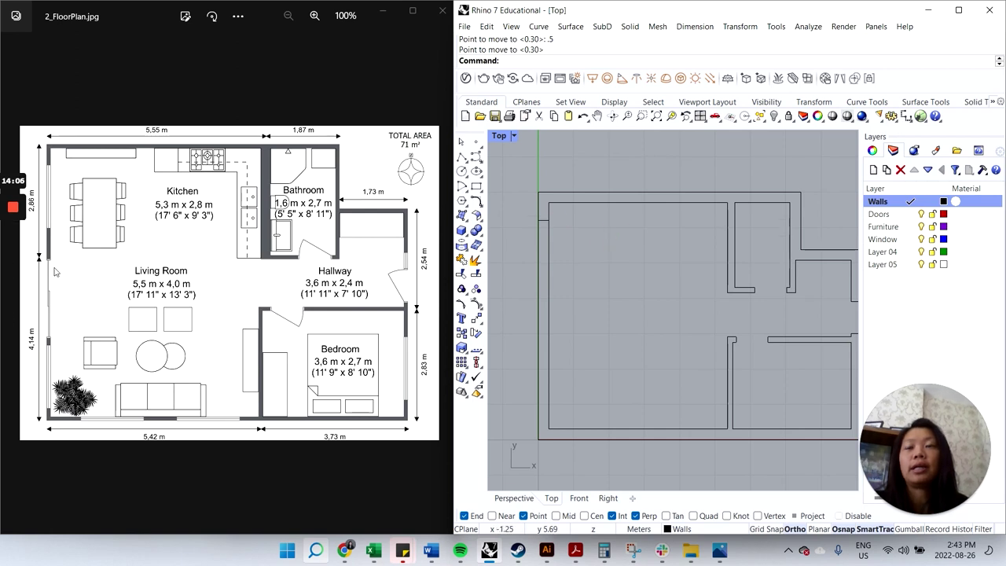
- Offset the short line on the kitchen's left wall 1.5 m downward to mark the window opening
left_click(545, 220)
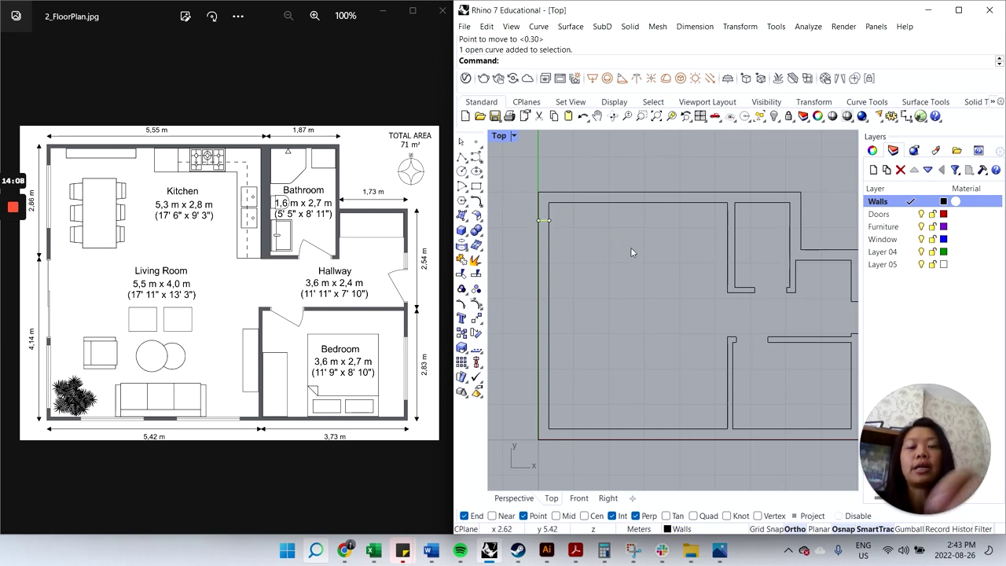
key("Return")
type("1.5")
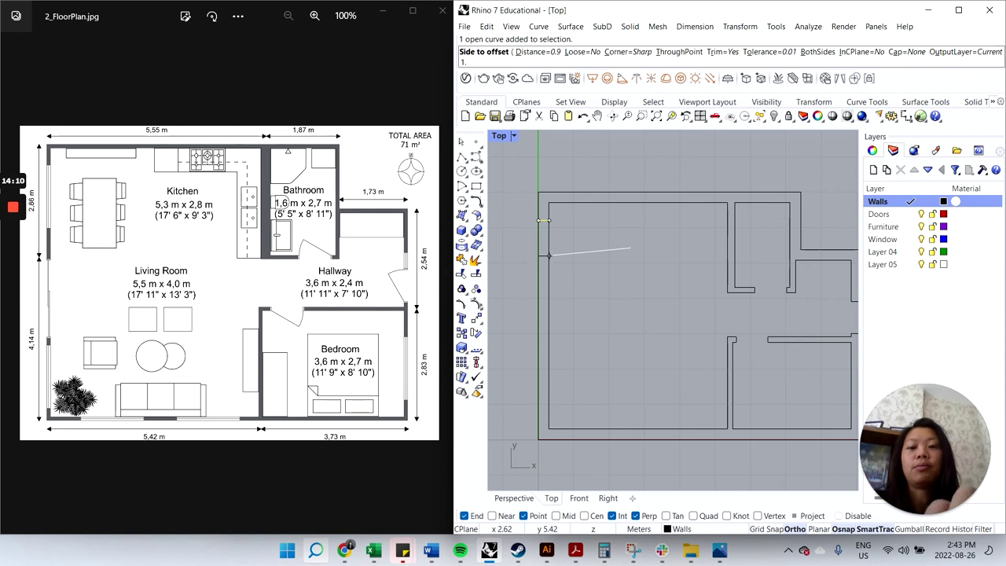
key("Return")
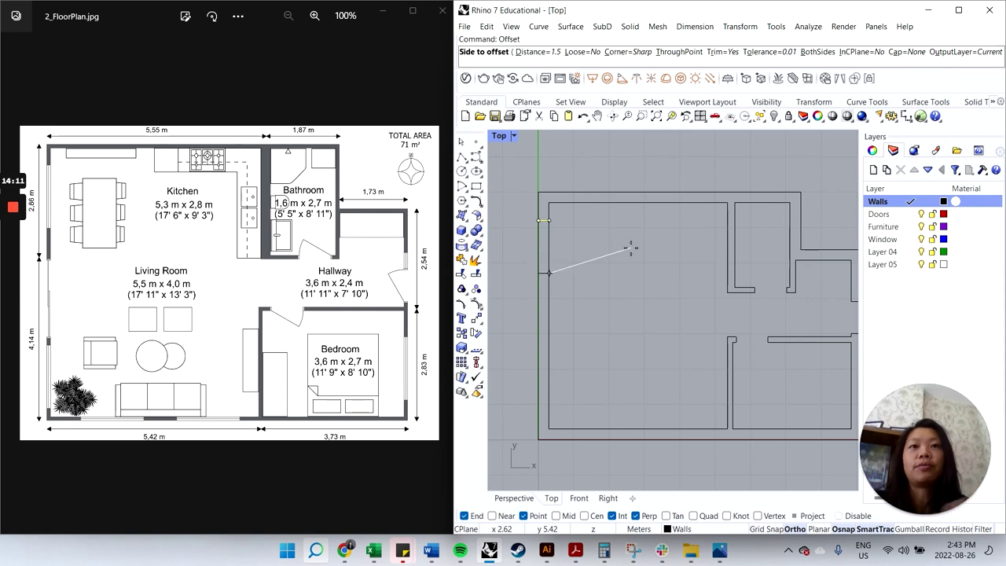
left_click(598, 351)
left_click(616, 285)
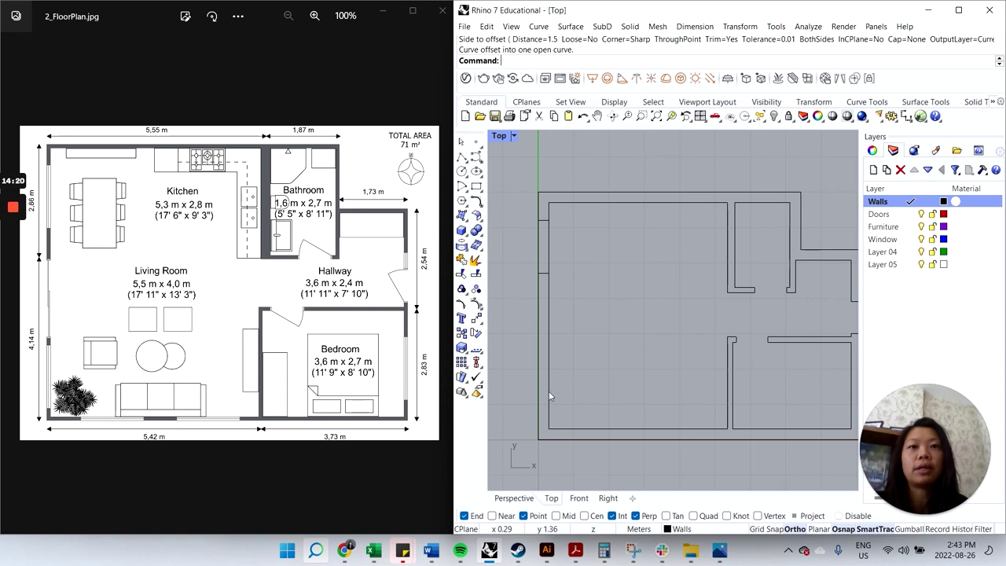
- Enable the midpoint snap and mirror the two kitchen window lines about a horizontal axis through the midpoint of the left inner wall
left_click_drag(521, 213, 561, 278)
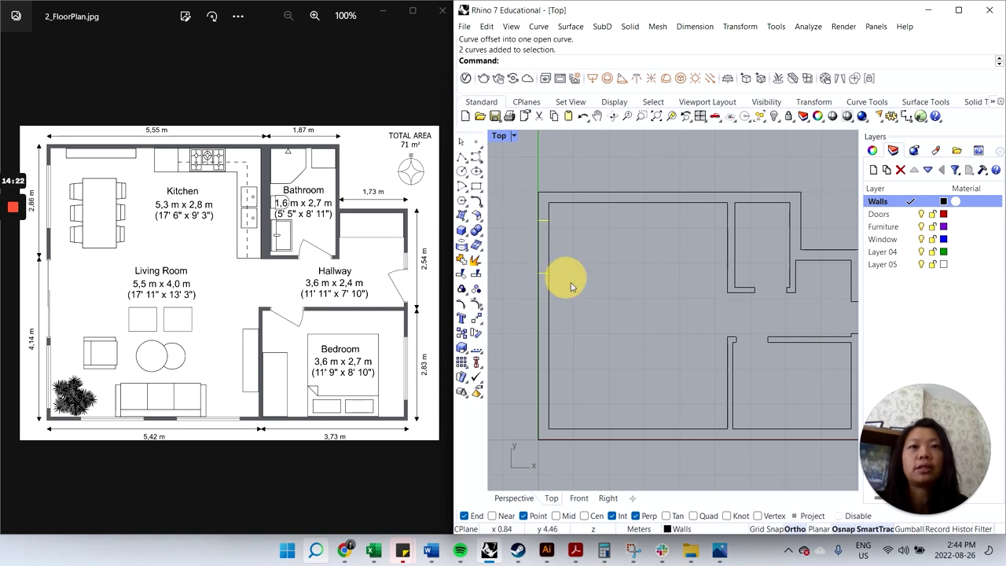
type("mirror")
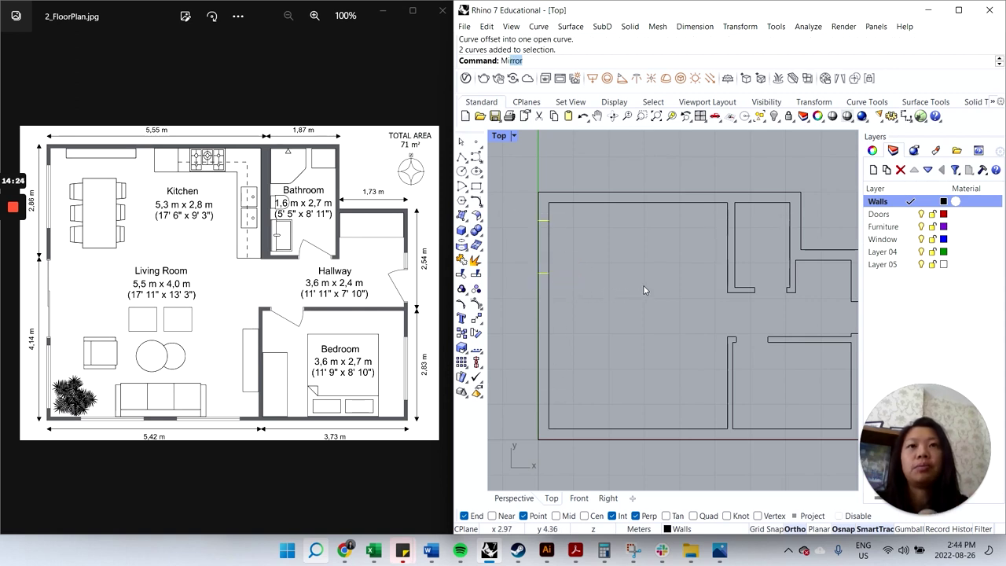
key("Return")
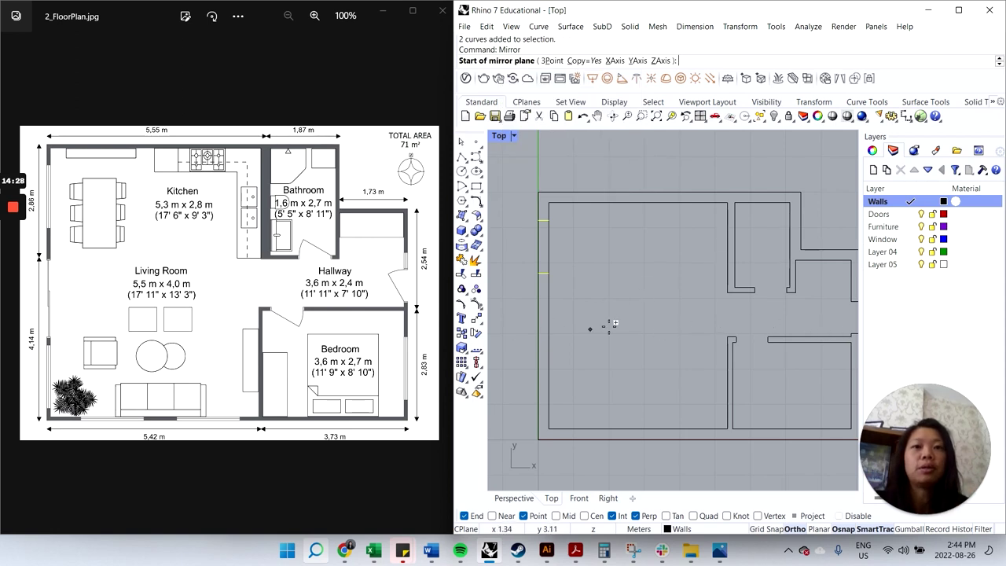
left_click(555, 515)
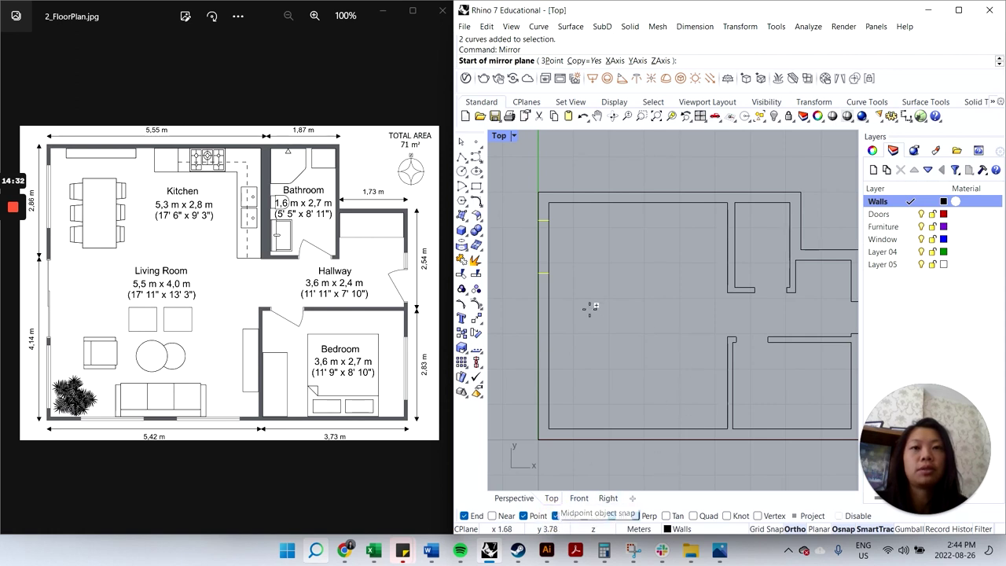
left_click(551, 312)
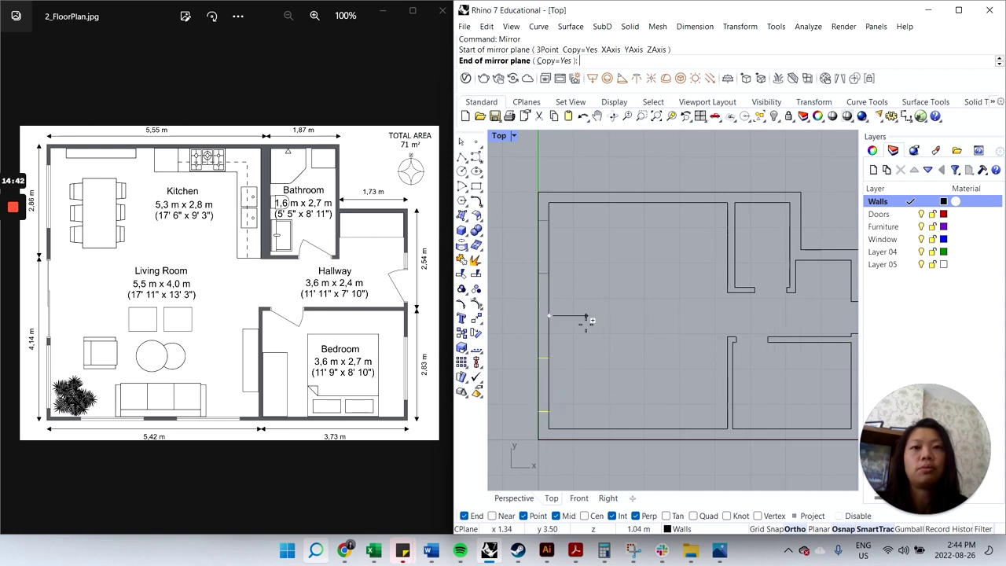
left_click(741, 316)
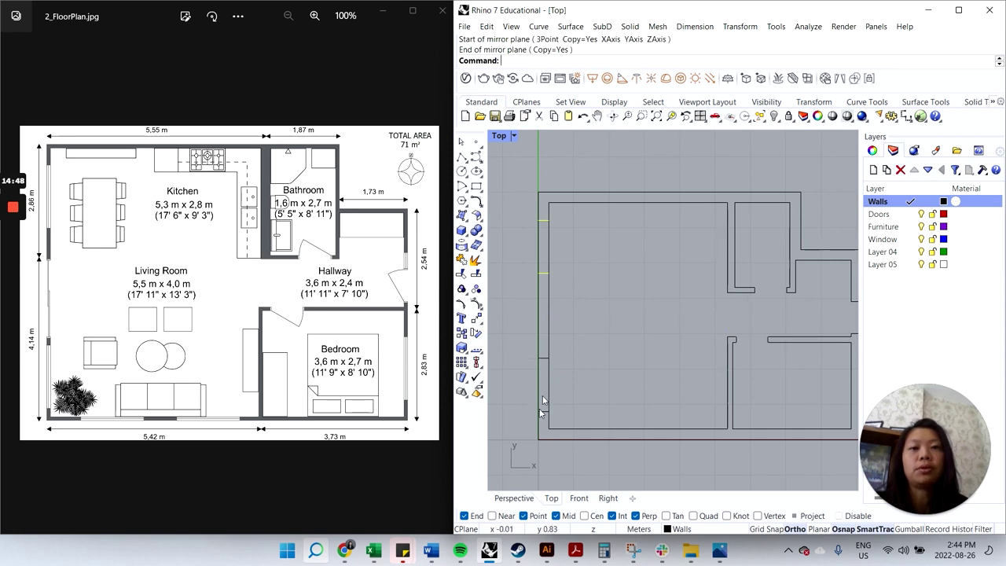
key("Escape")
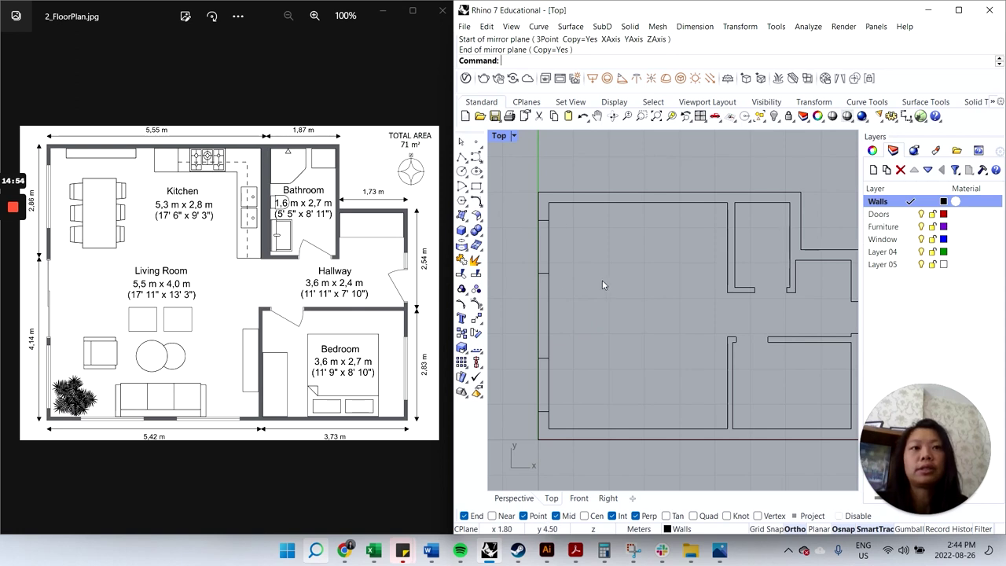
- Copy the living room's pair of left-wall window lines horizontally onto the bedroom's right outer wall
scroll(655, 327, "down", 1)
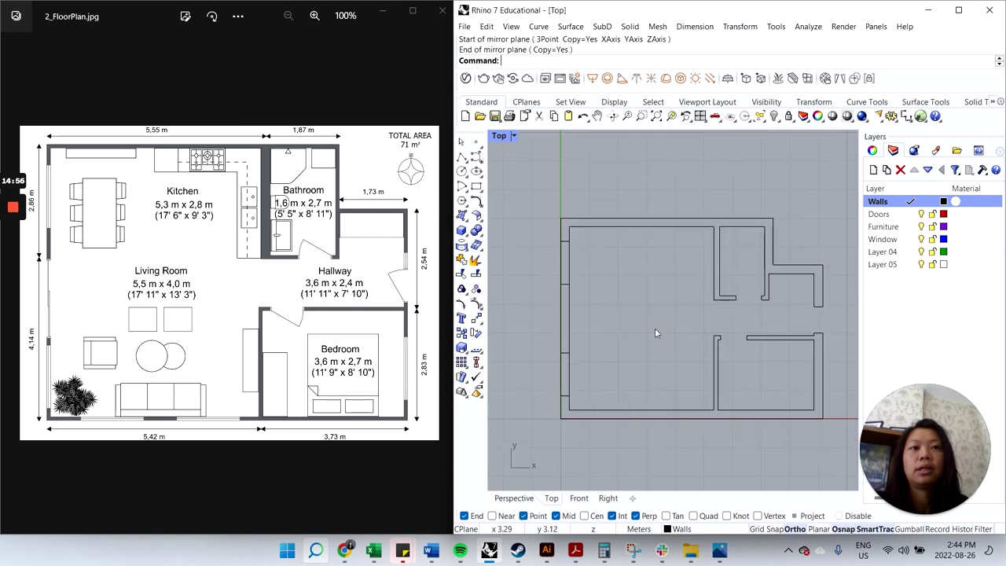
left_click_drag(554, 346, 611, 421)
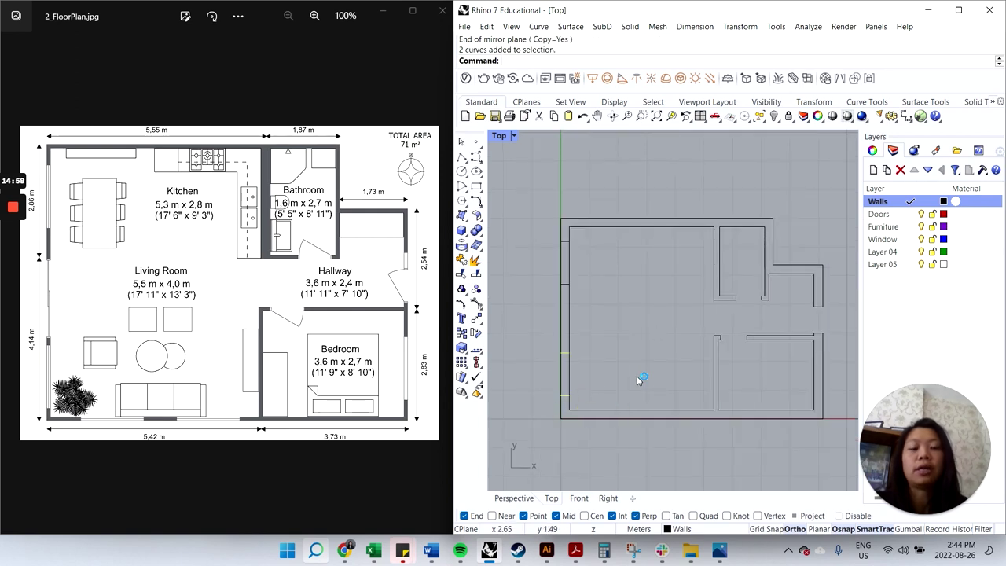
type("copy")
key("Return")
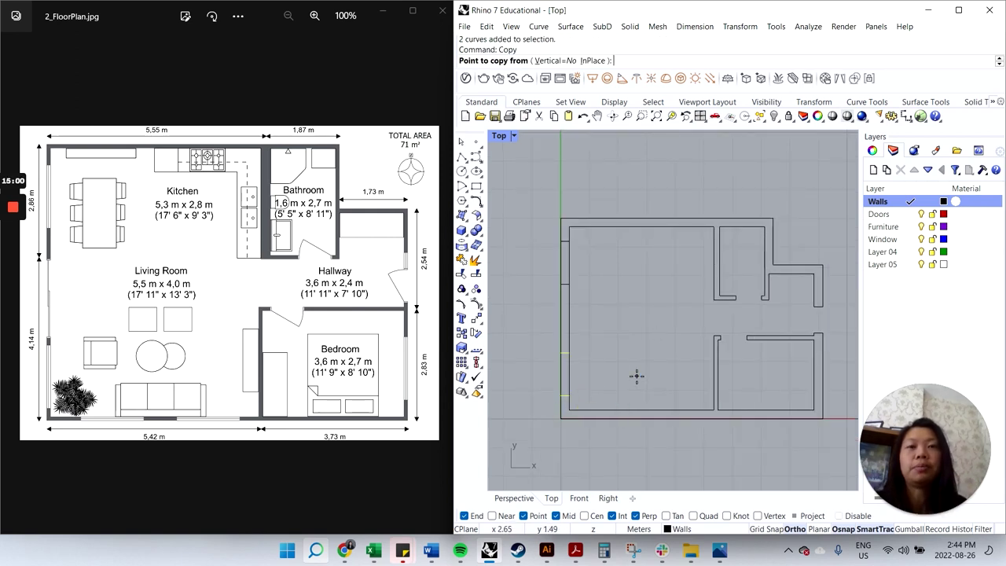
left_click(569, 396)
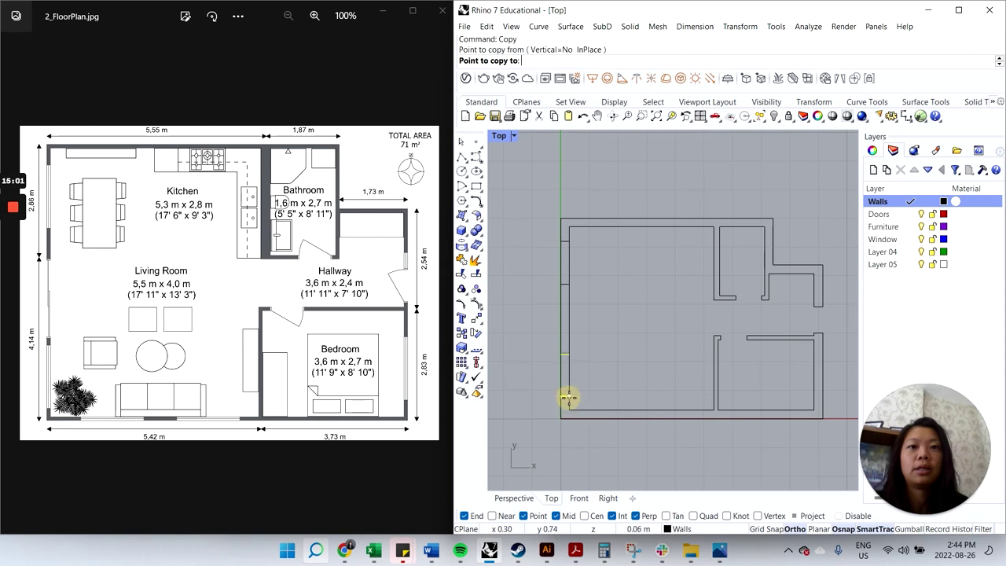
left_click(820, 393)
key("Return")
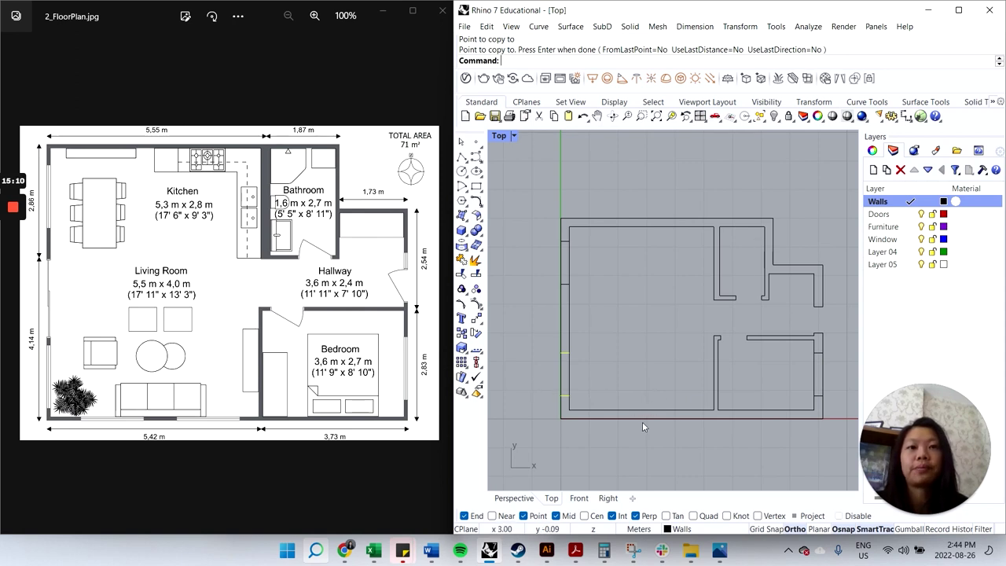
- Draw a short vertical polyline across the bottom wall at the living room's lower-left inner corner
left_click(461, 156)
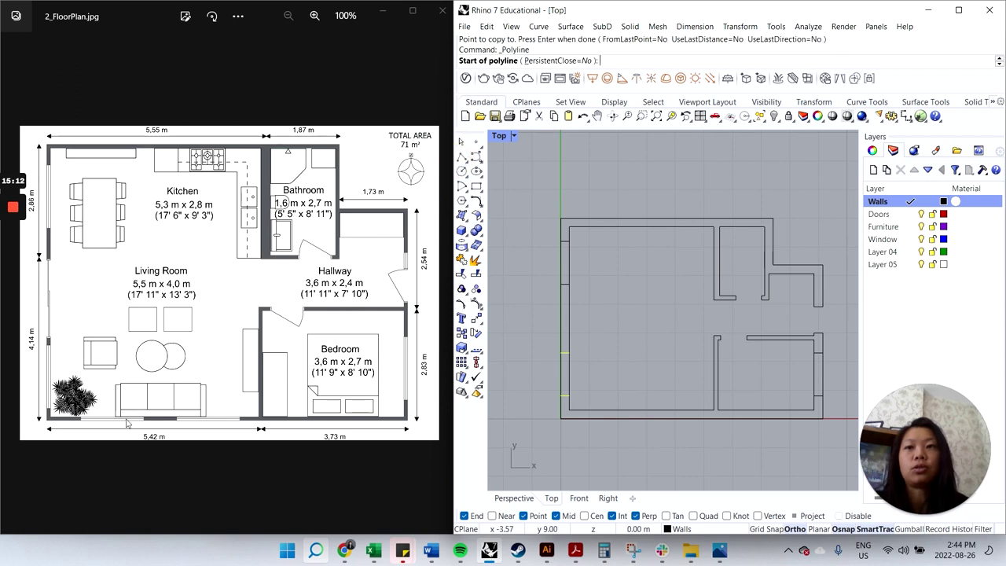
left_click(570, 407)
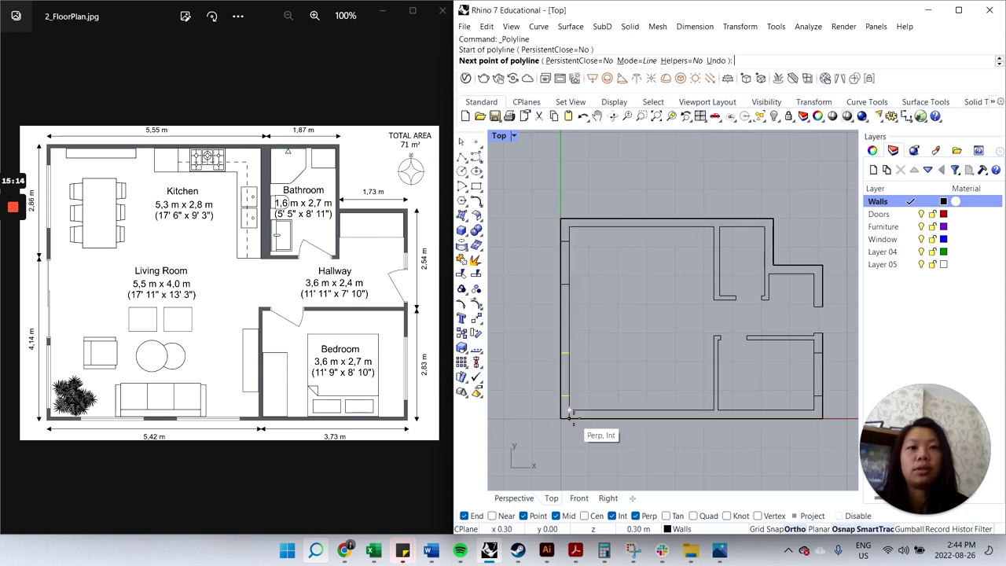
left_click(571, 417)
right_click(606, 437)
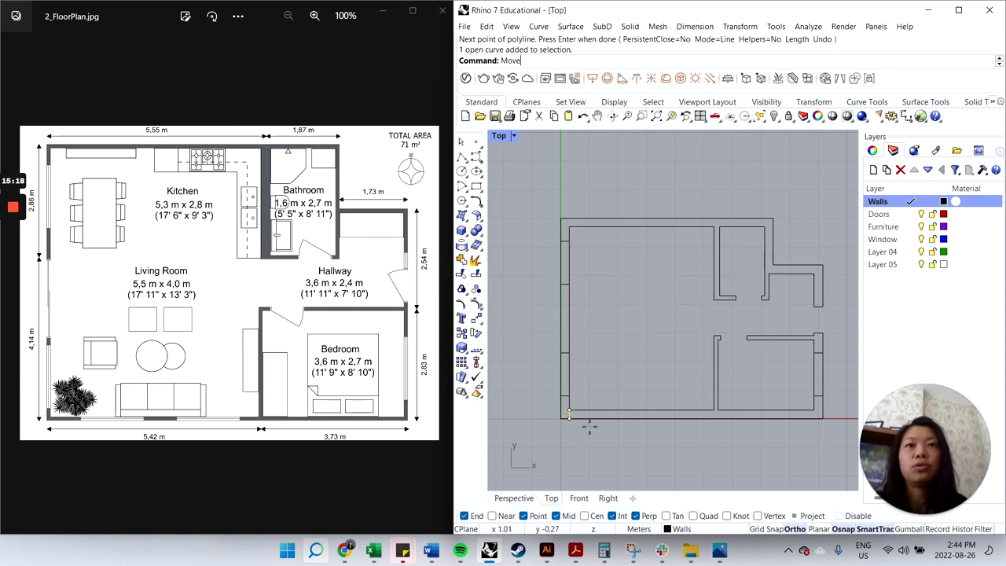
- Move the short vertical line on the living room's bottom wall 0.5 m to the right
type("move")
key("Return")
left_click(595, 377)
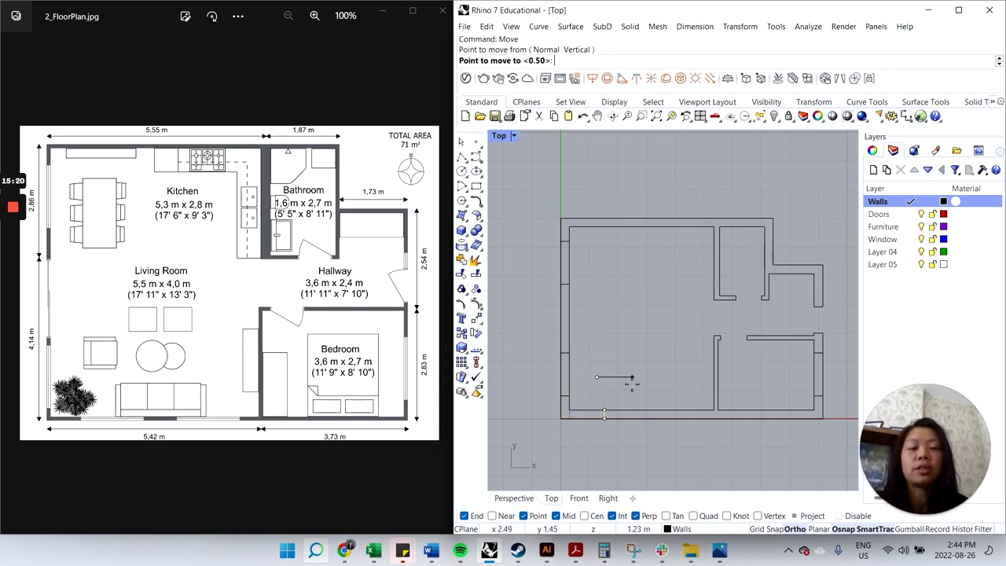
type(".5")
key("Return")
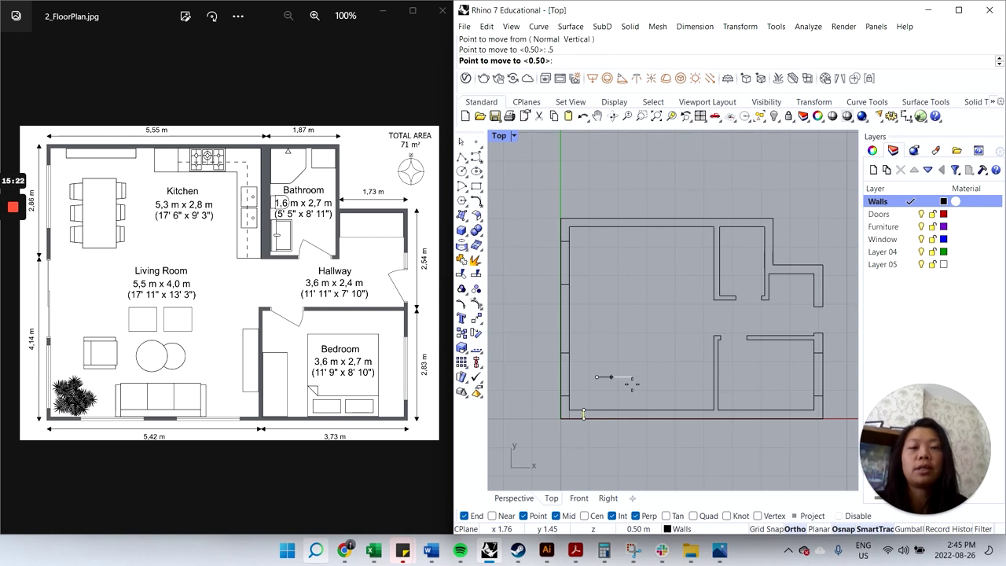
left_click(629, 384)
left_click(589, 440)
- Offset the short line on the living room's bottom wall 1.5 m to the right to mark a window opening
left_click(583, 414)
type("Off")
key("Return")
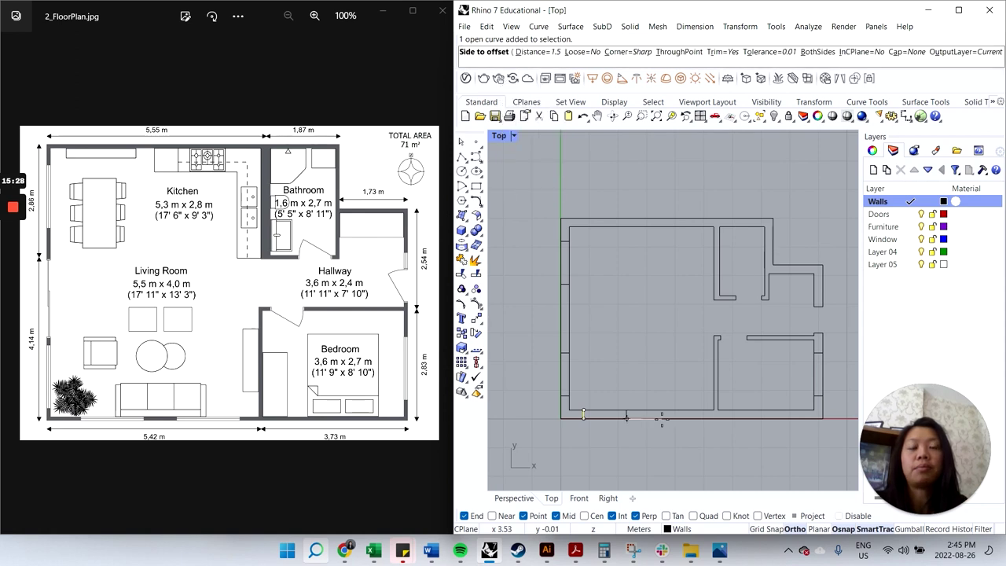
left_click(626, 417)
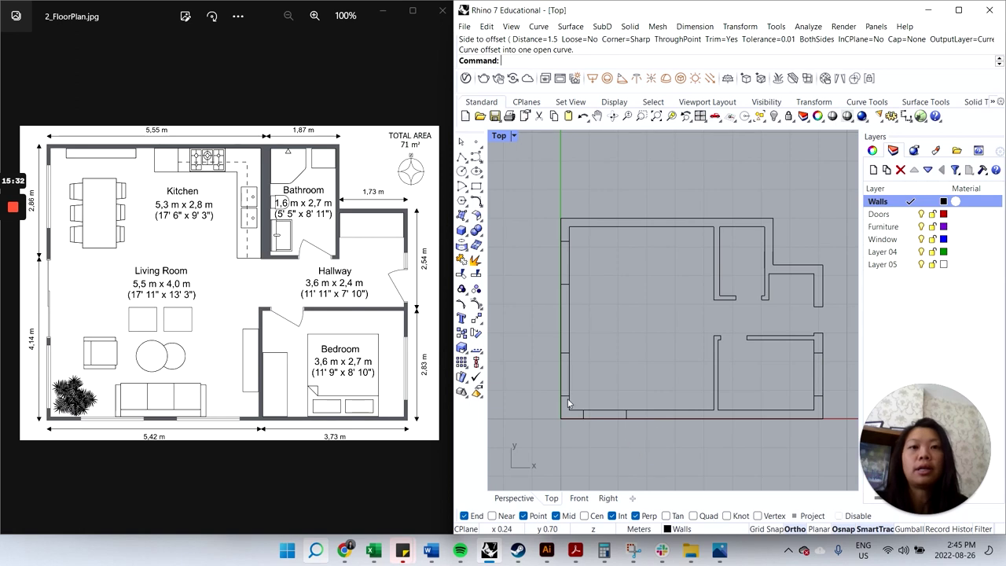
- Copy the two bottom-wall window lines to the right, from the living room's inner corner to the second line's upper end
left_click_drag(596, 413, 646, 433)
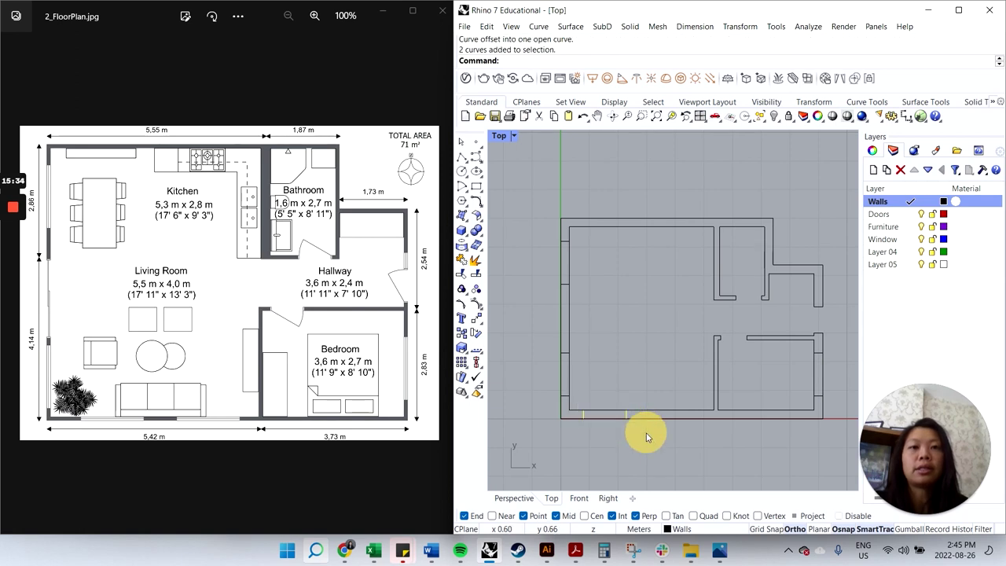
key("Return")
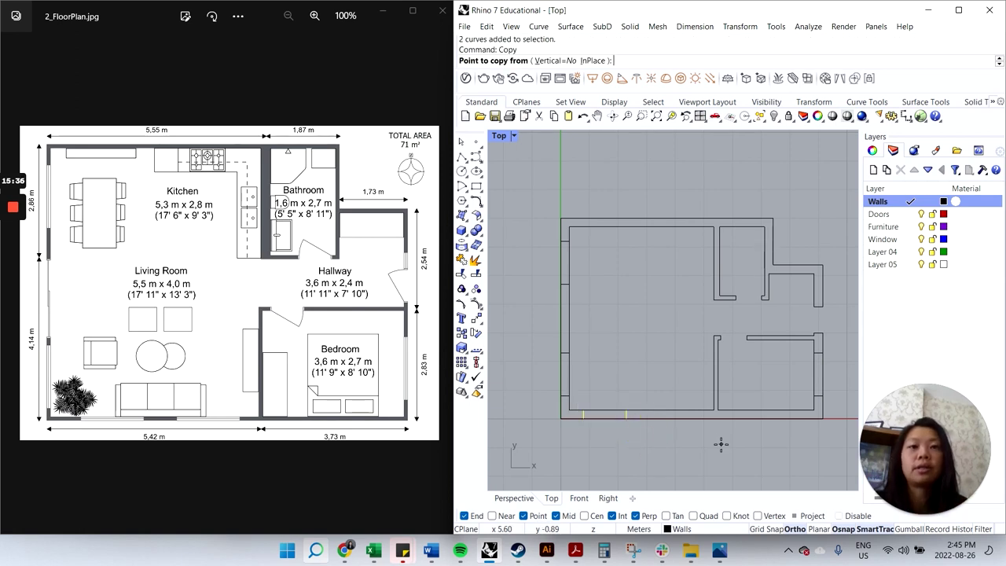
left_click(569, 409)
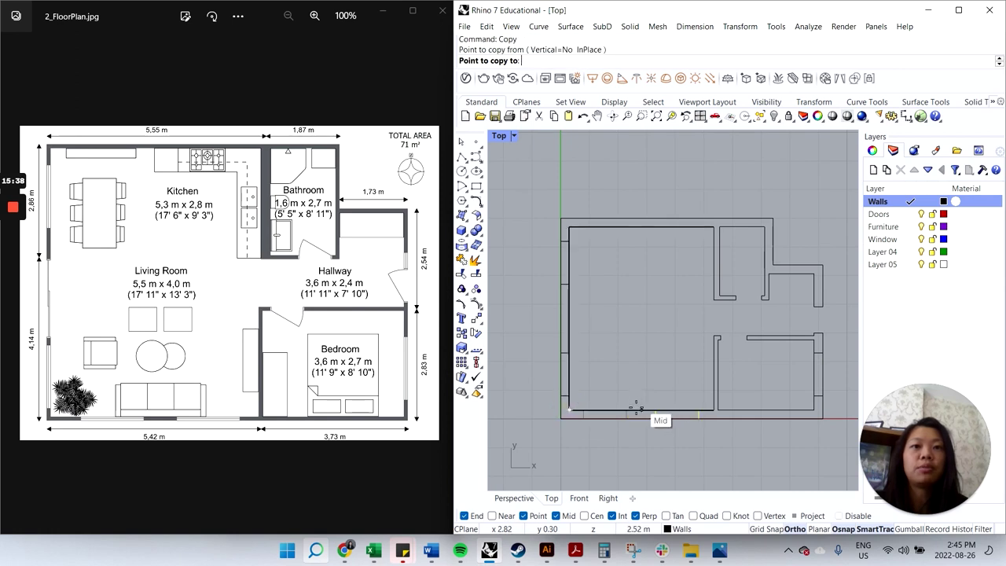
left_click(632, 409)
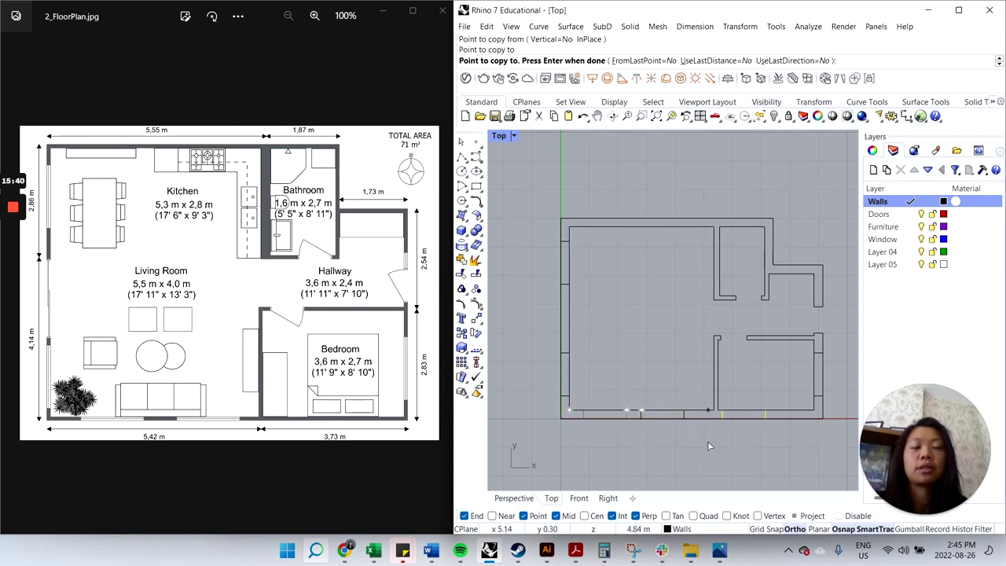
key("Return")
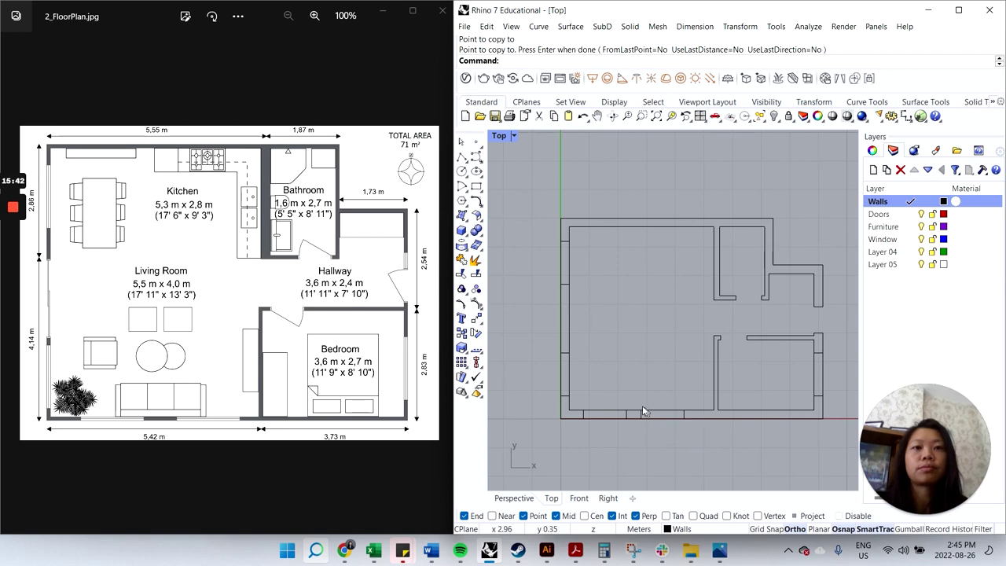
- Move the copied pair of window lines on the living room's bottom wall 0.5 m to the right
left_click_drag(637, 402, 696, 436)
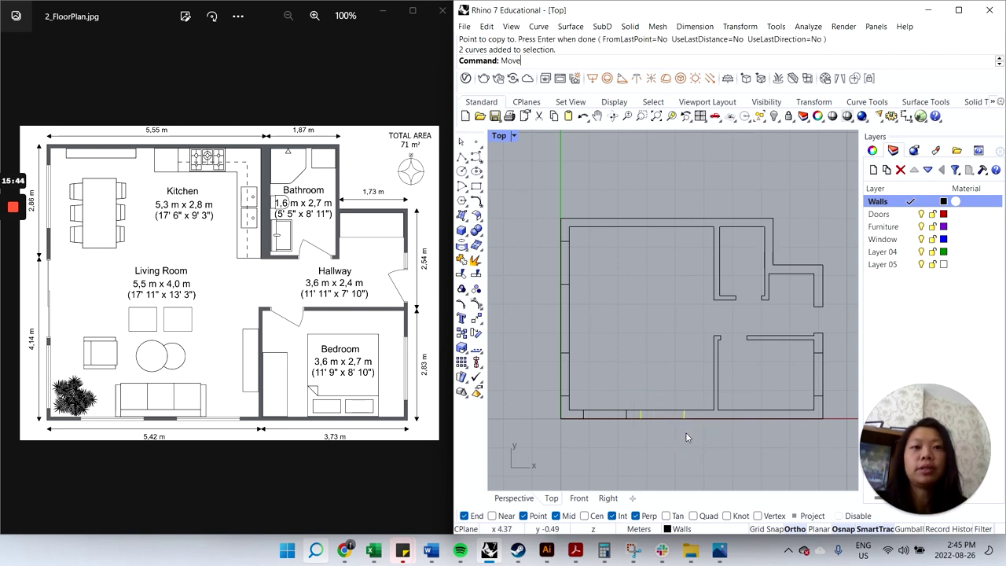
key("Return")
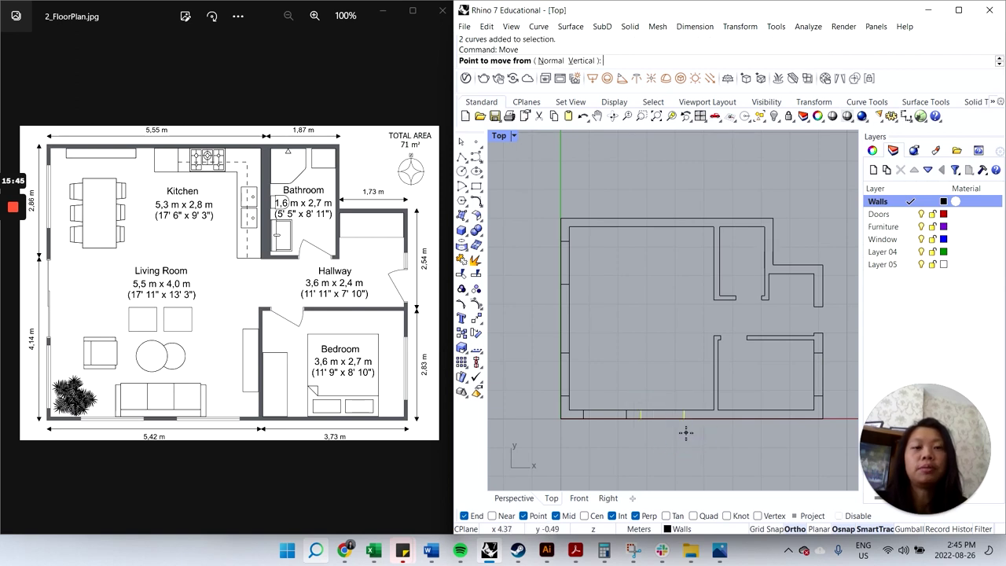
left_click(626, 410)
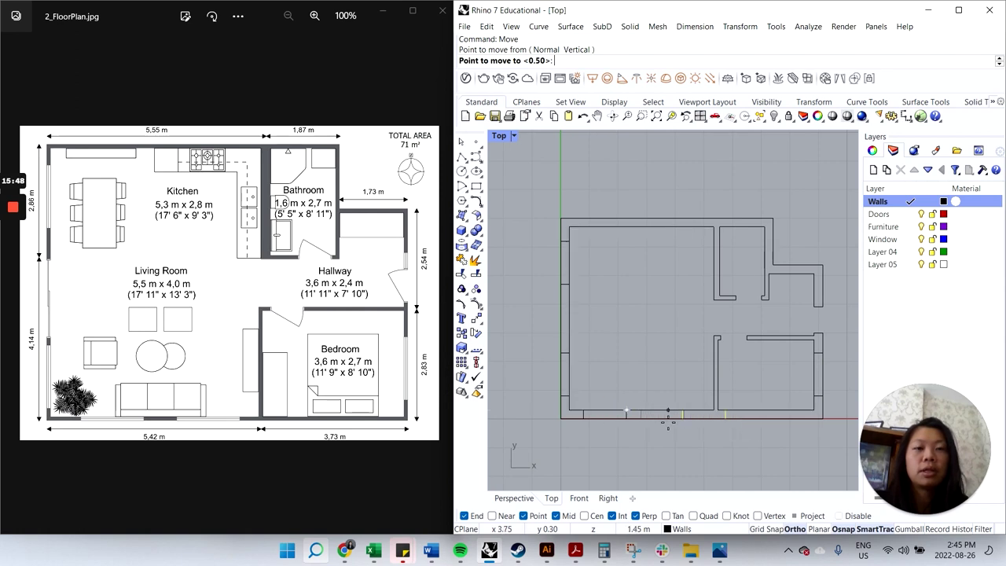
left_click(642, 410)
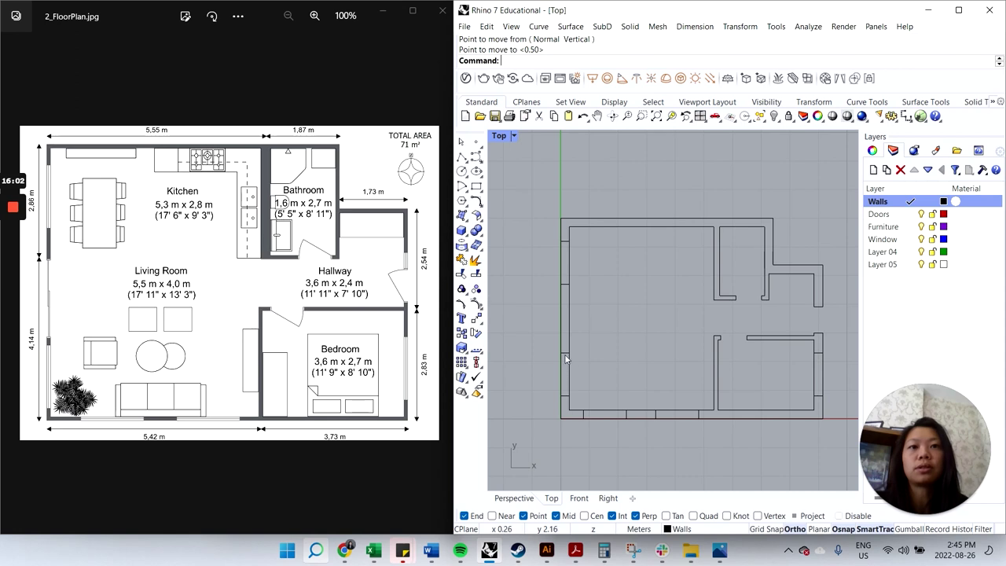
- Copy the upper line of the lower window opening on the living room's left wall 0.5 m straight up
left_click_drag(560, 356, 568, 359)
key("ctrl+z")
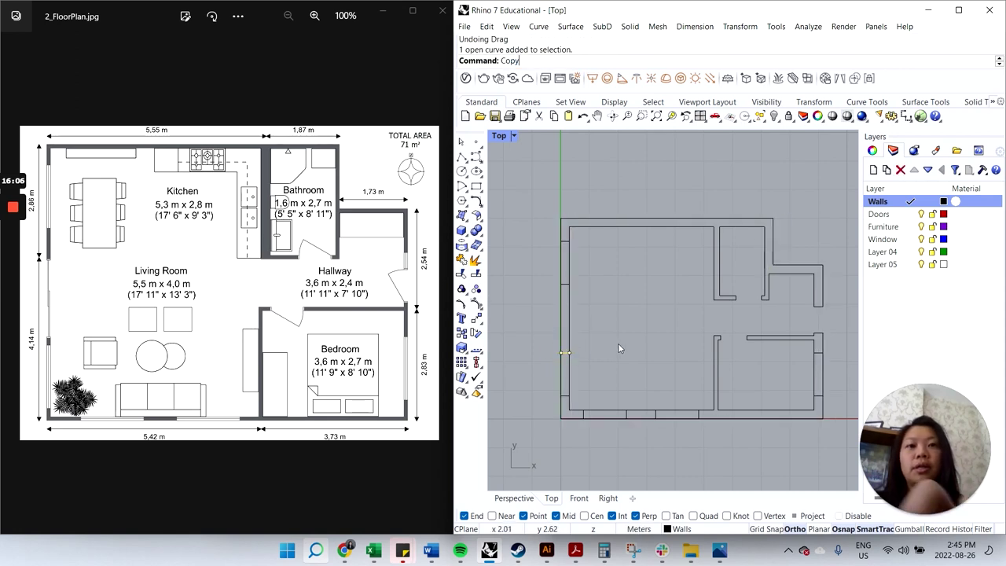
key("Return")
left_click(607, 365)
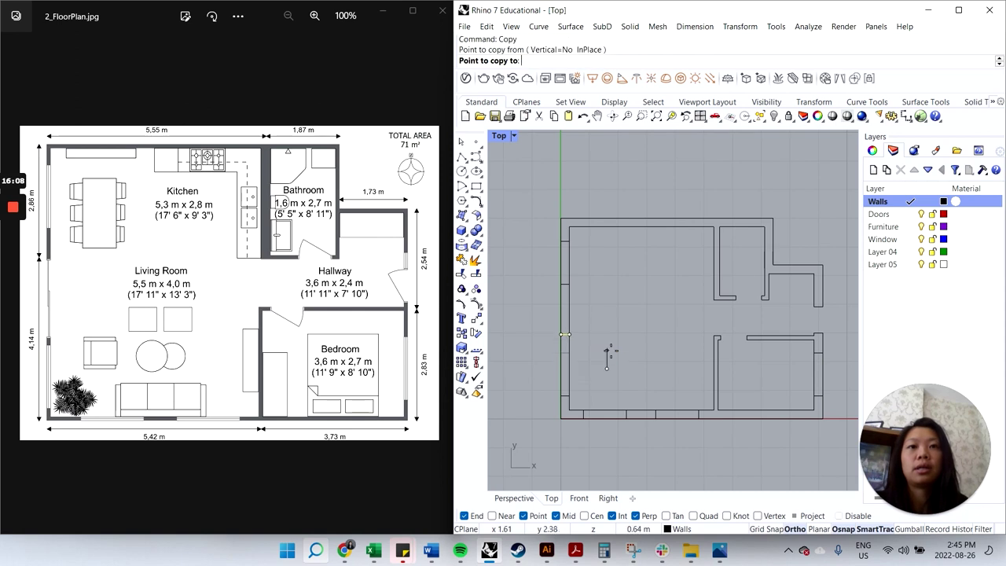
type(".5")
key("Return")
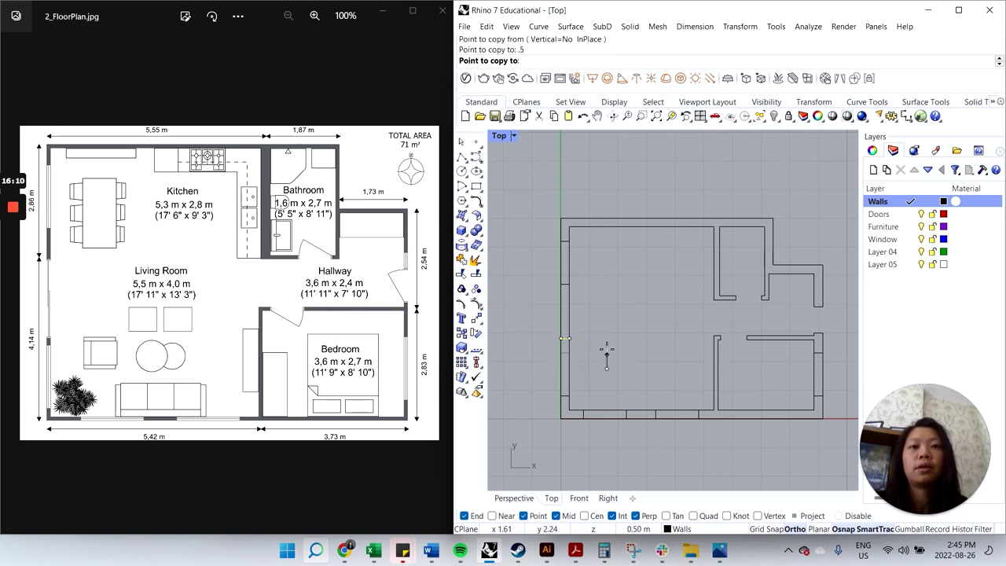
left_click(606, 349)
key("Return")
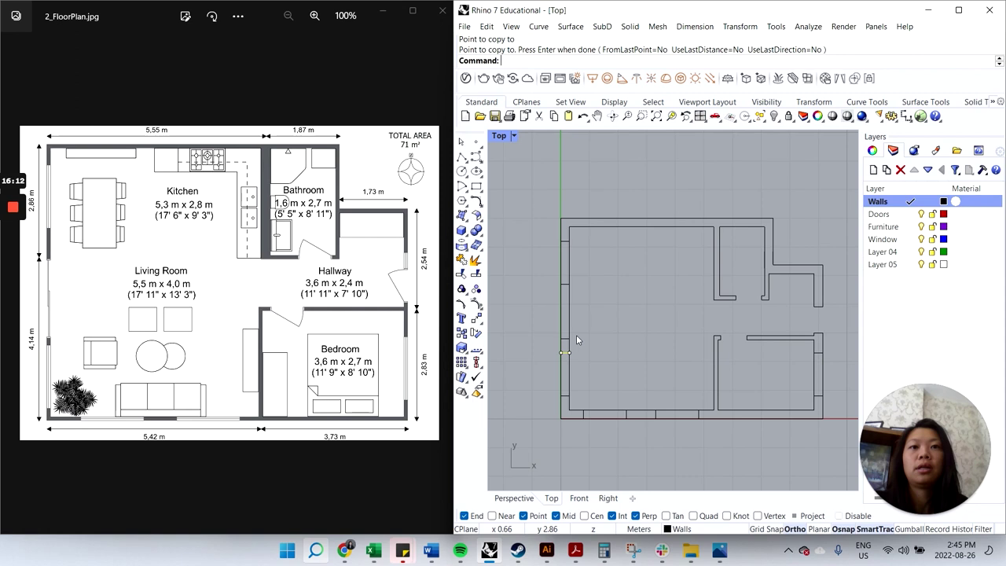
- Offset the copied line on the left wall 1.5 m upward to mark another window opening
left_click(565, 342)
type("offset")
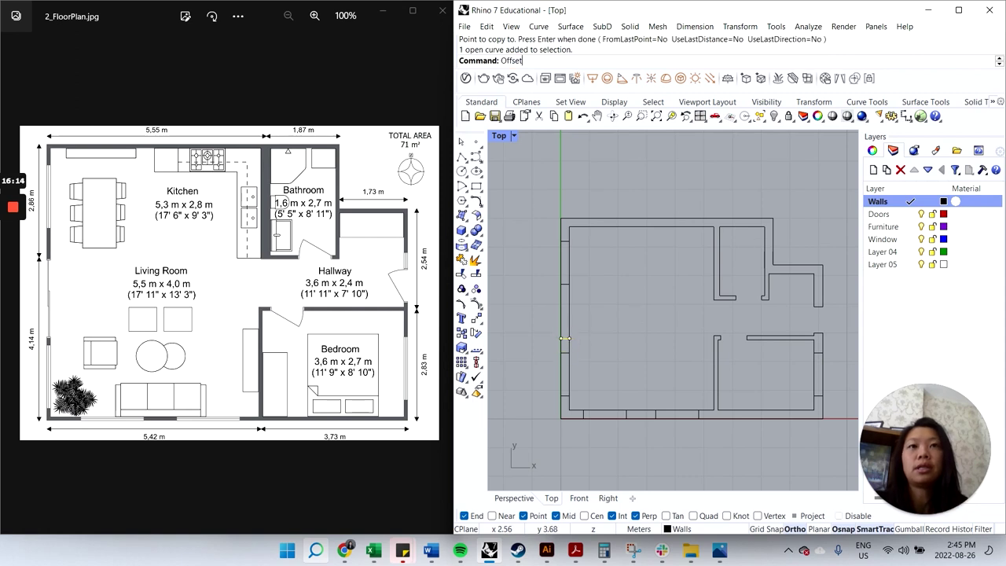
key("Return")
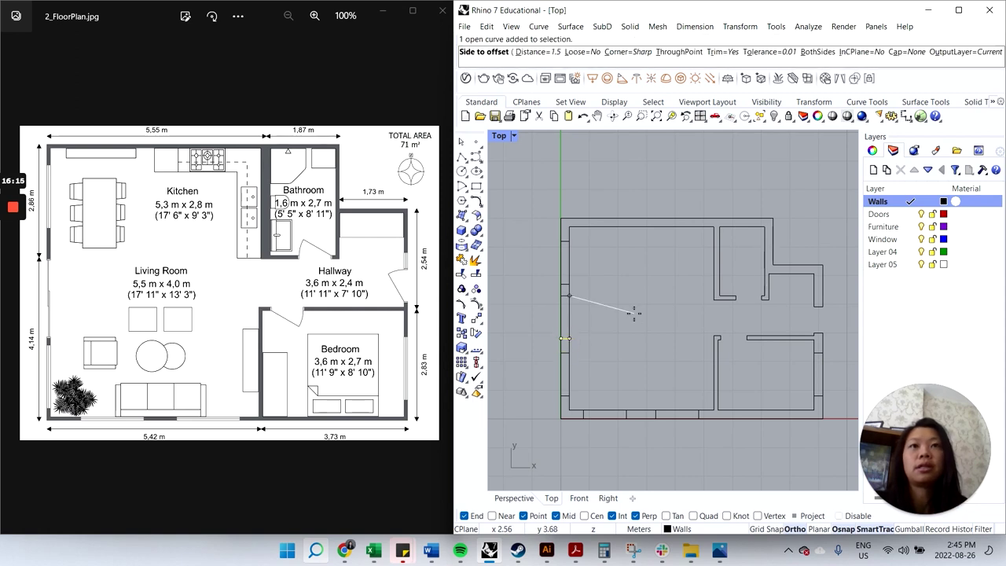
left_click(592, 292)
left_click(628, 331)
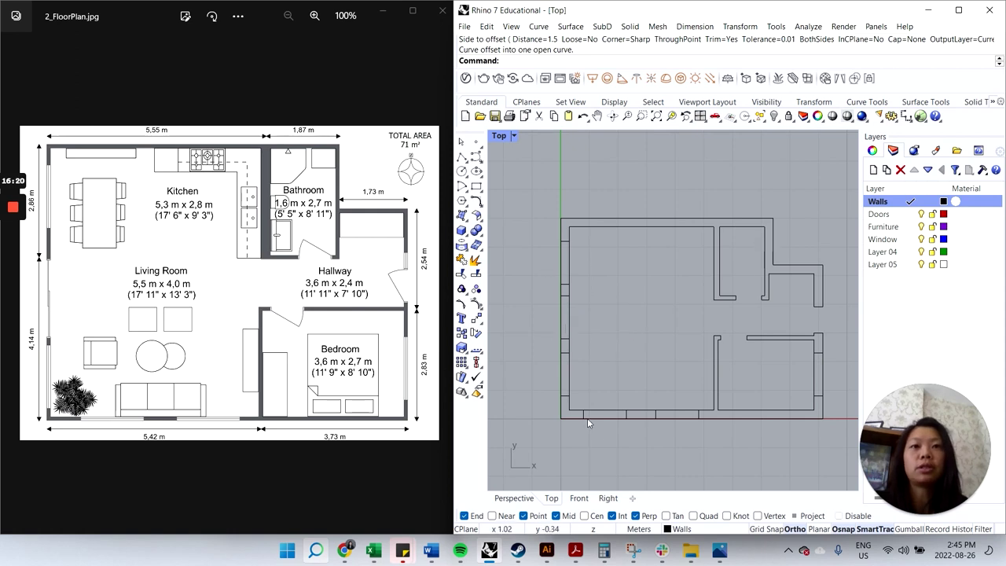
- Trim the wall lines between the window marks on the left, bottom and right walls, using all curves as cutters
left_click_drag(541, 203, 836, 465)
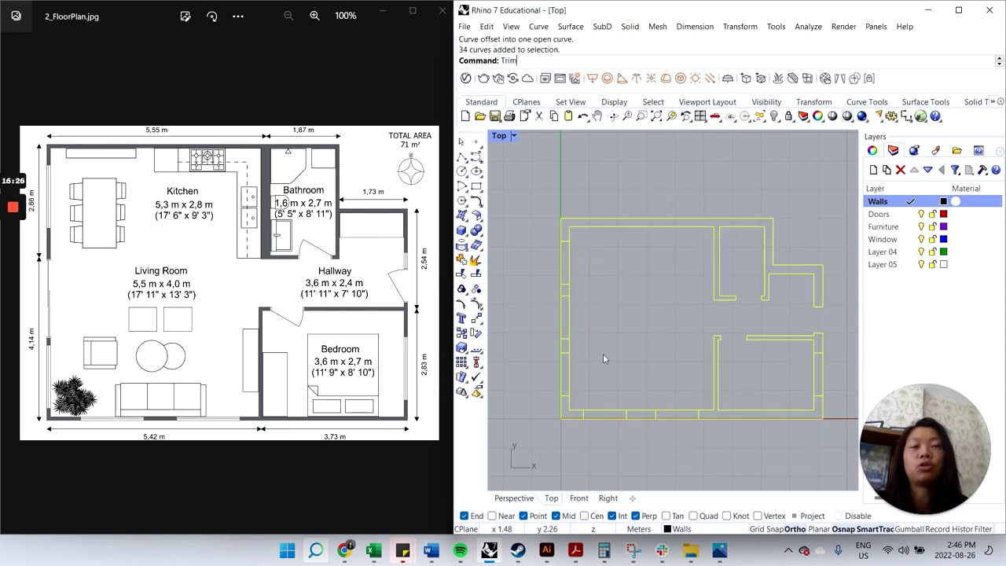
key("Return")
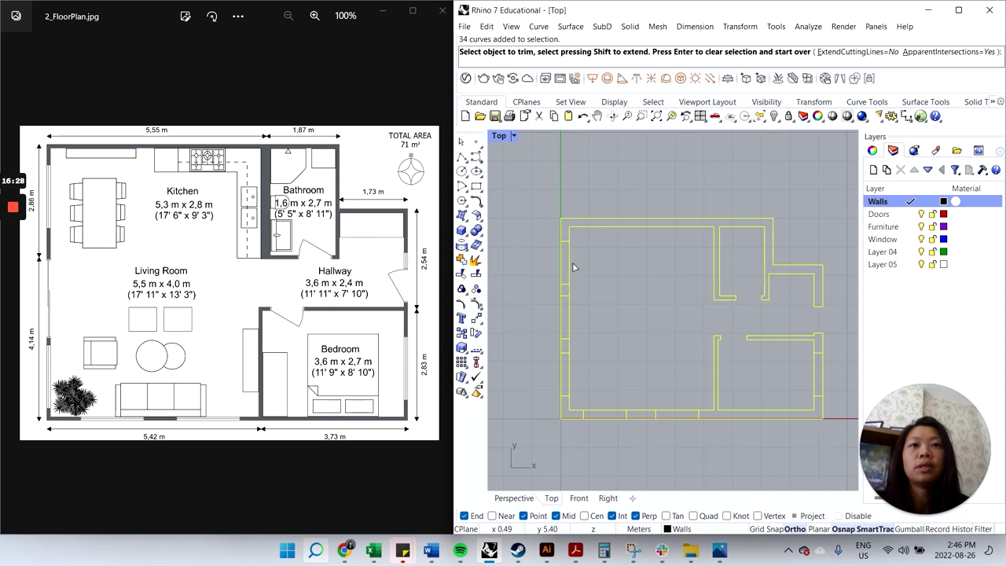
left_click(564, 256)
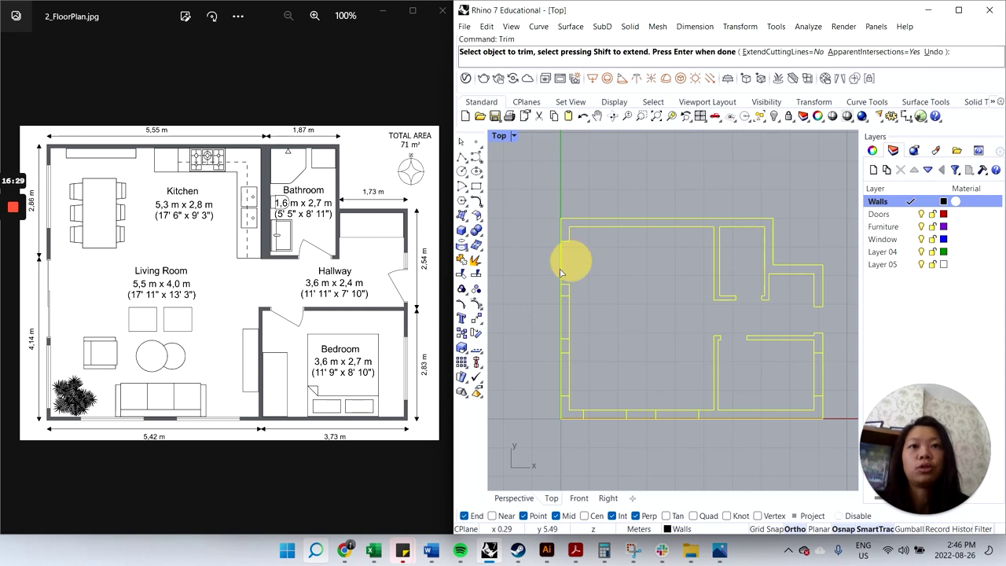
left_click(566, 318)
left_click(565, 379)
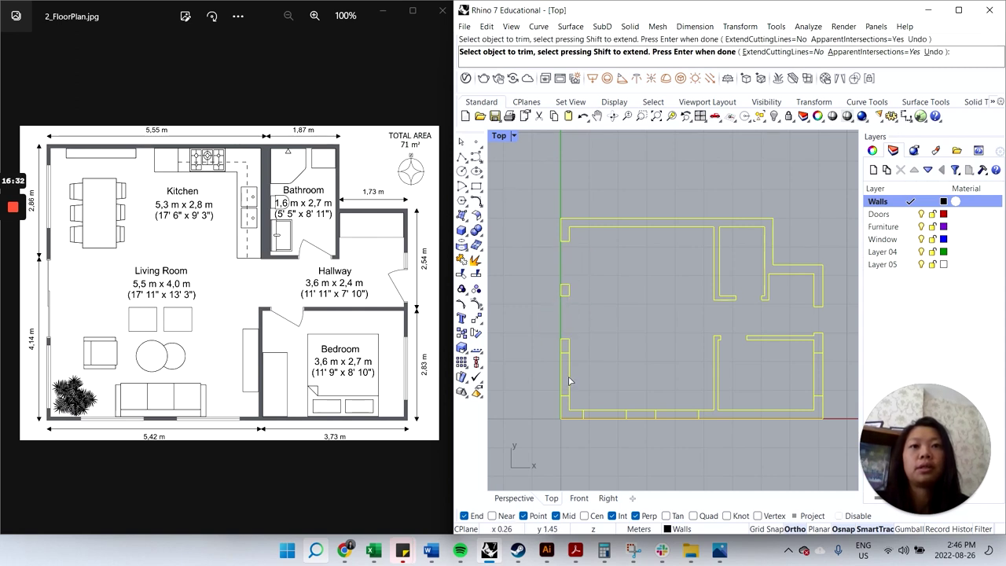
left_click(591, 416)
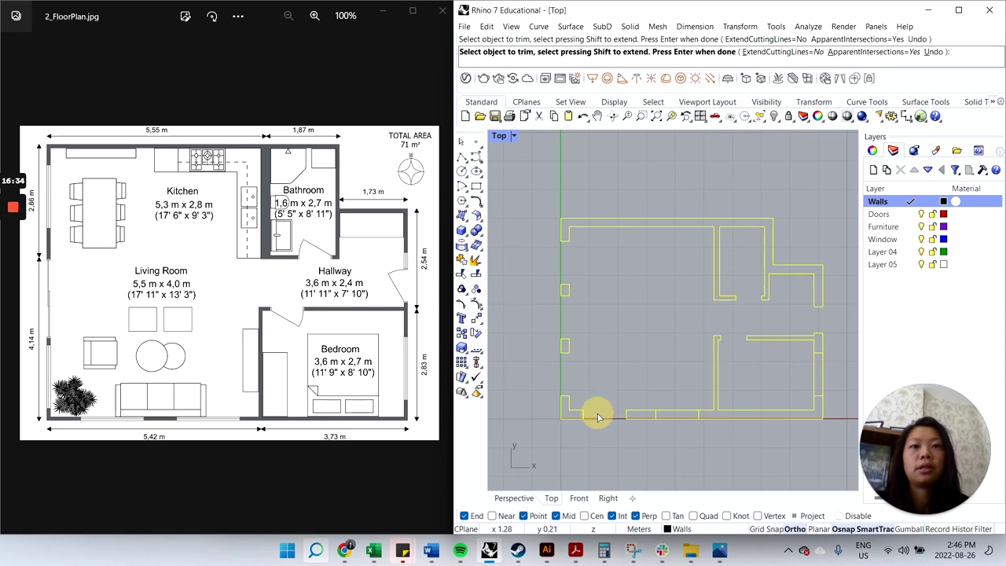
left_click(681, 412)
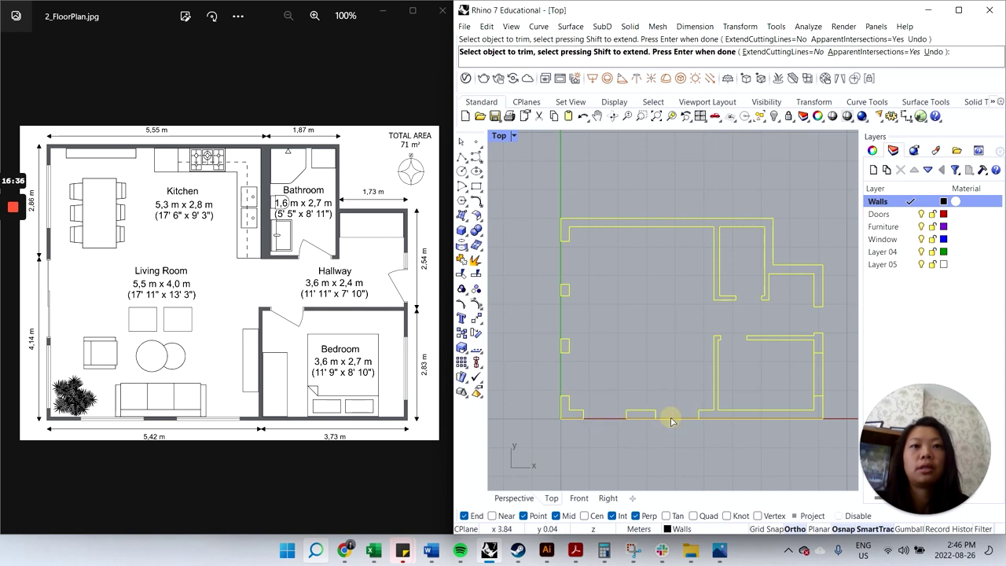
left_click(814, 375)
left_click(822, 376)
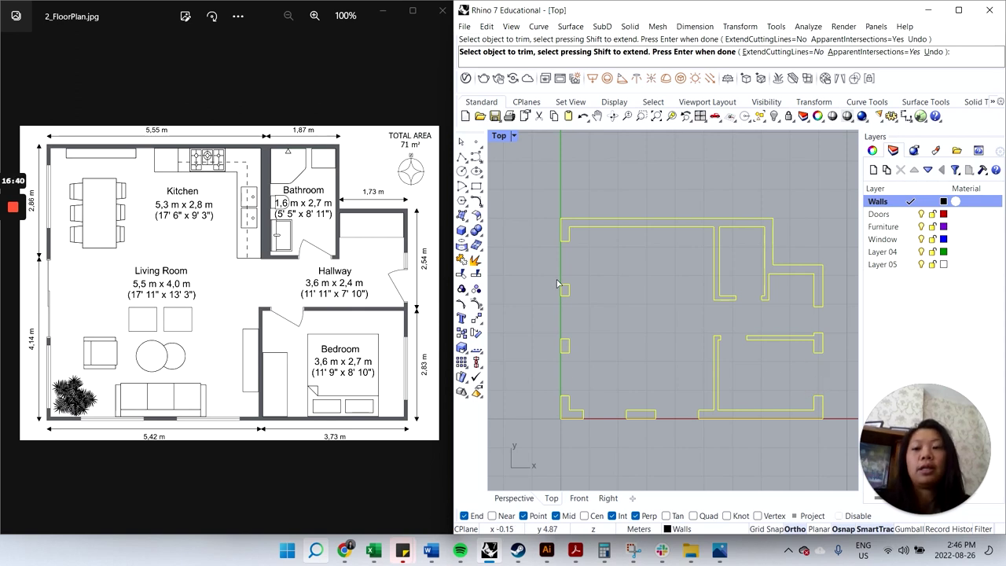
key("Return")
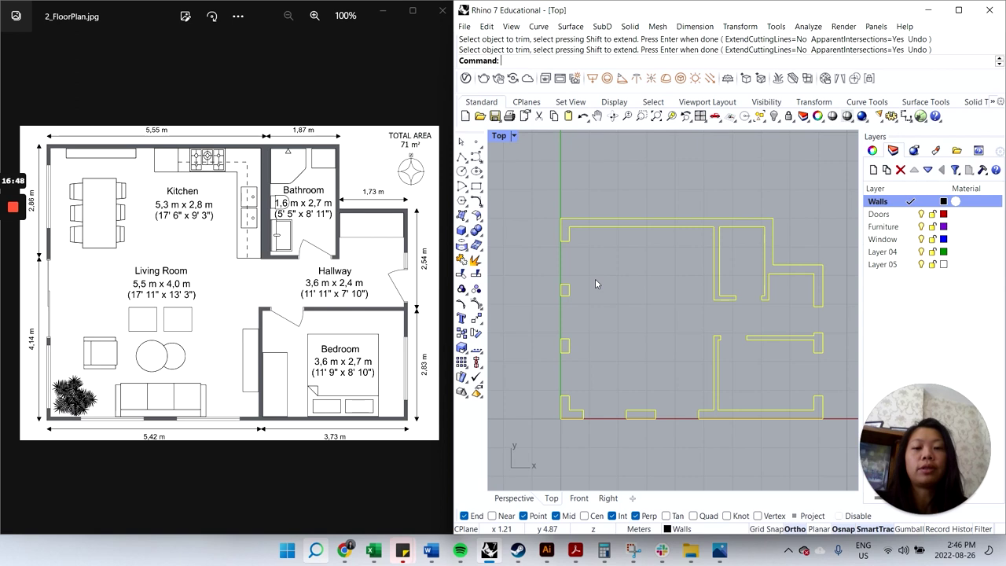
- Join all the trimmed wall curves into closed outlines and clear the selection
type("Join")
key("Return")
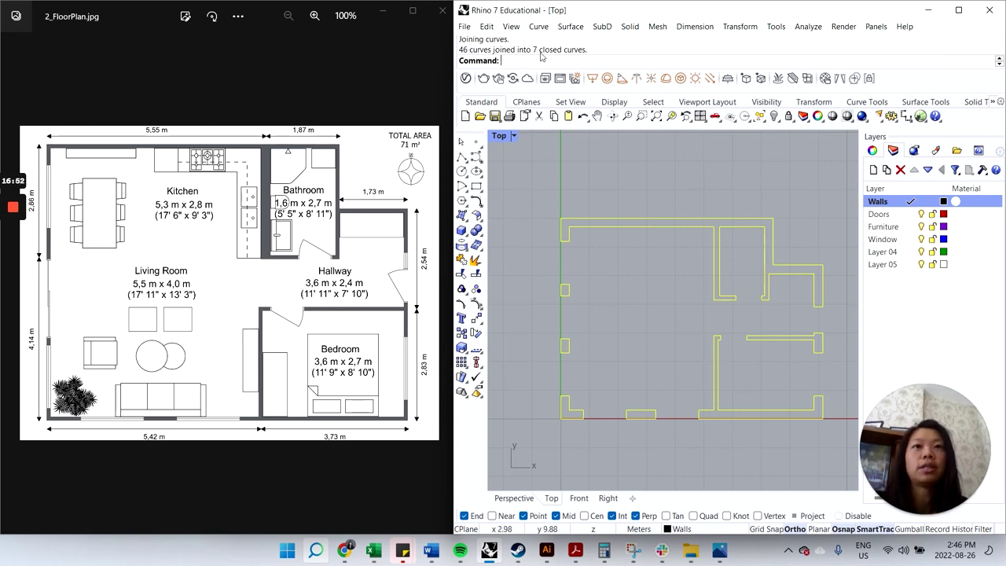
left_click(666, 191)
- Check the joined wall outlines by selecting the top wall and the left wall pieces individually
left_click(697, 227)
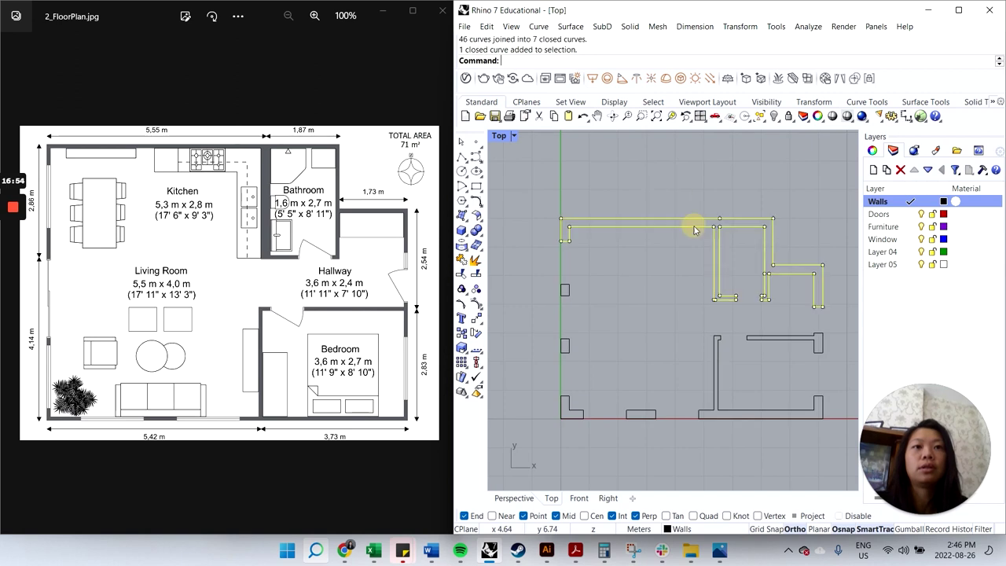
left_click(666, 314)
left_click(564, 290)
left_click(564, 347)
left_click(563, 410)
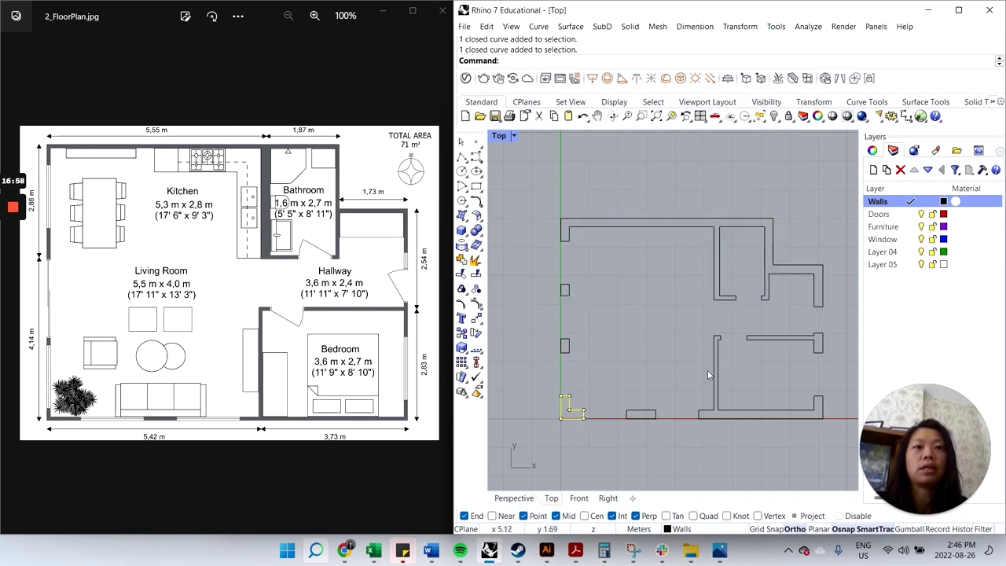
left_click(801, 369)
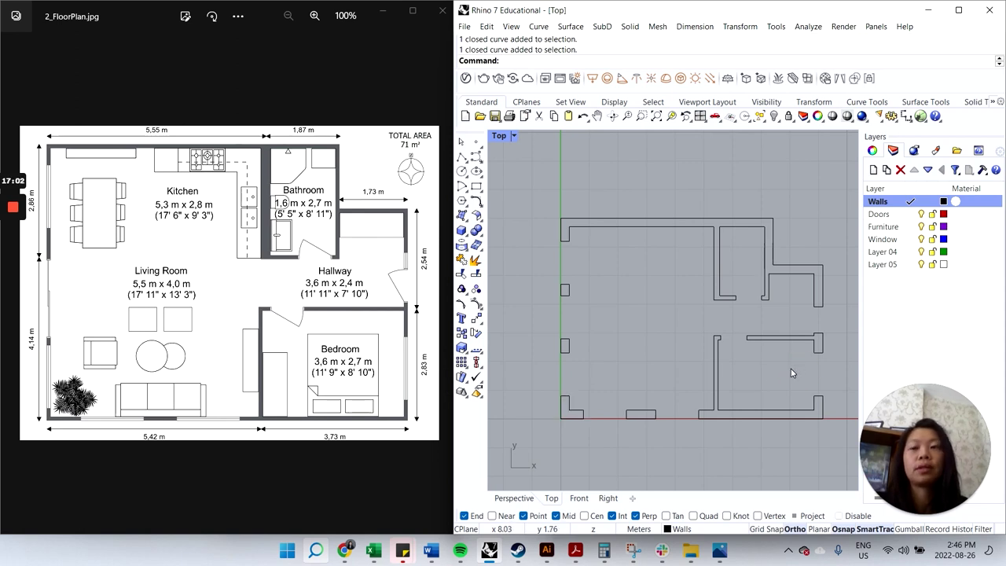
- Make Doors the current layer
double_click(886, 215)
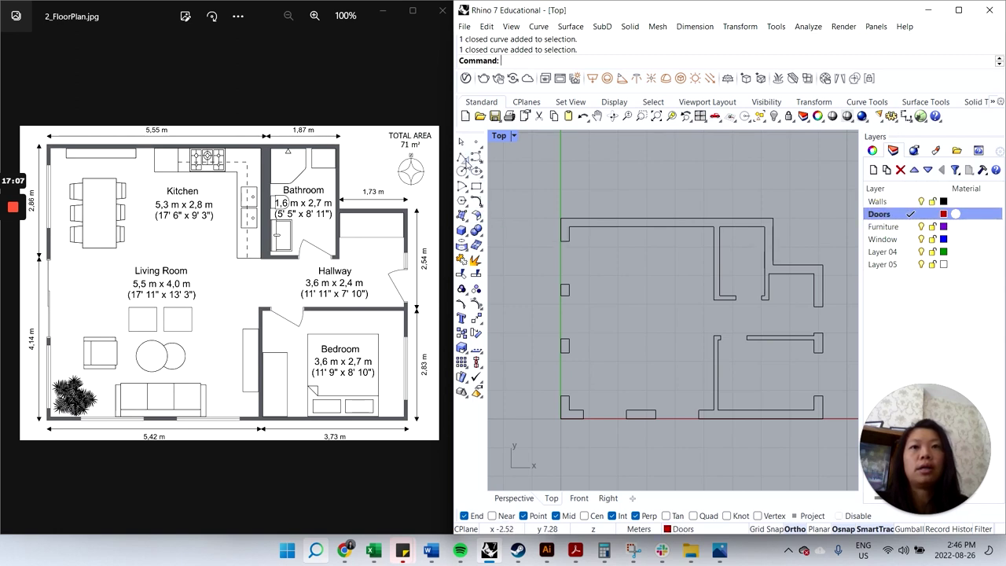
left_click(461, 157)
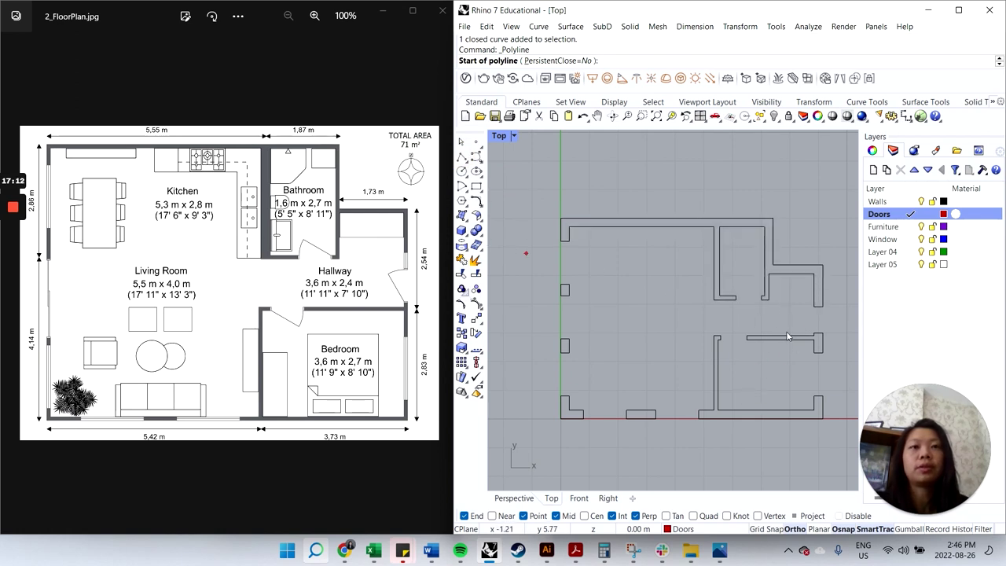
scroll(765, 297, "up", 5)
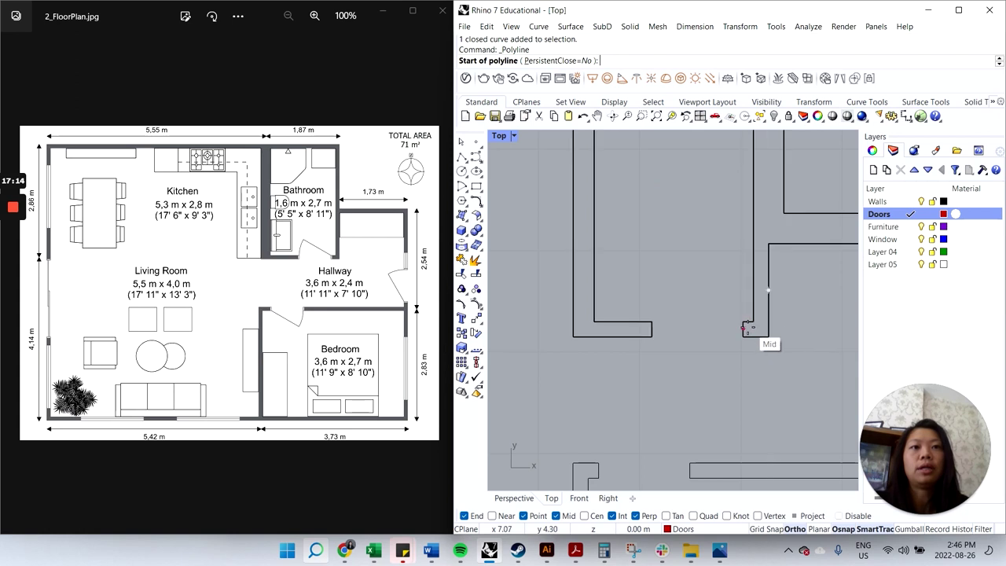
left_click(743, 328)
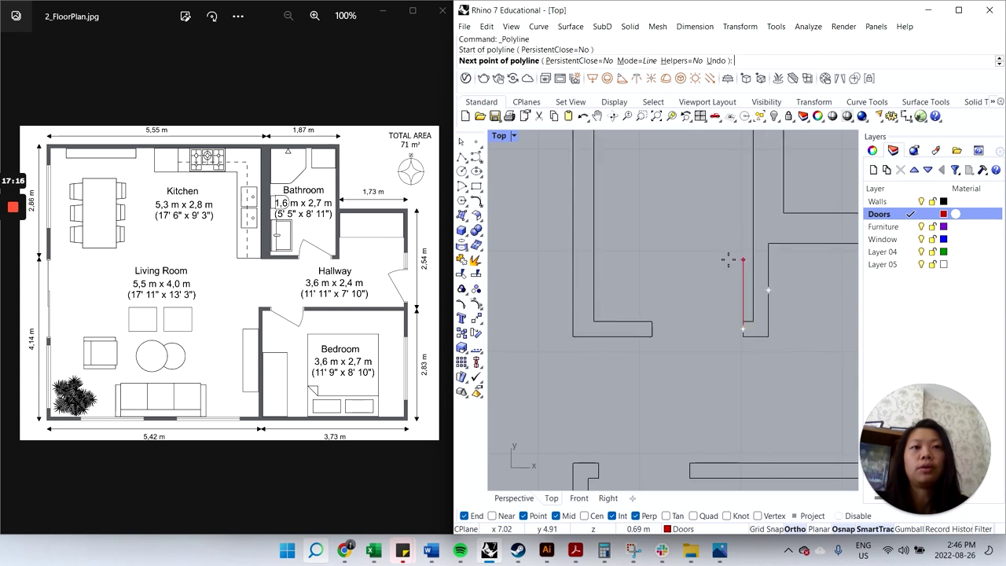
type(".9")
key("Return")
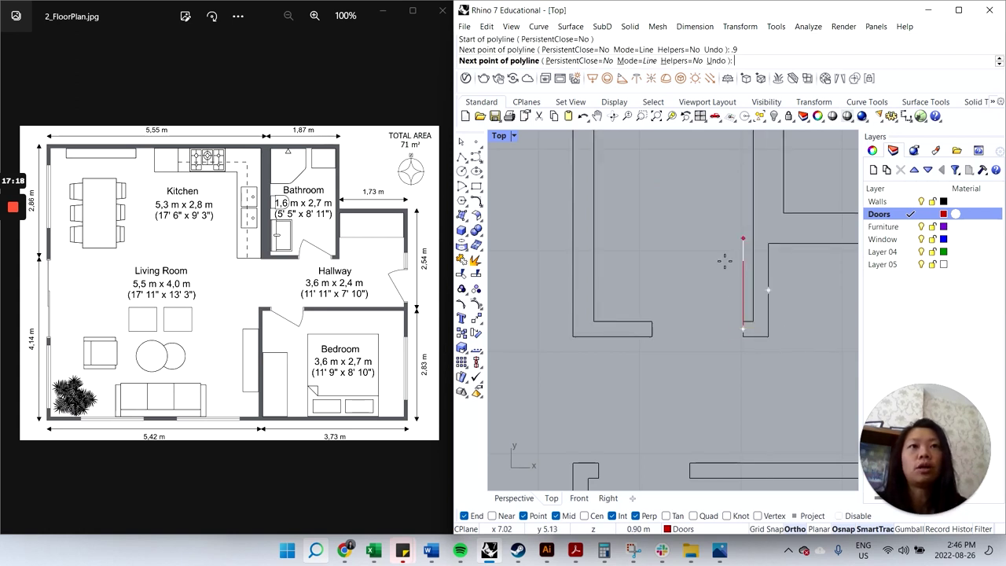
left_click(688, 230)
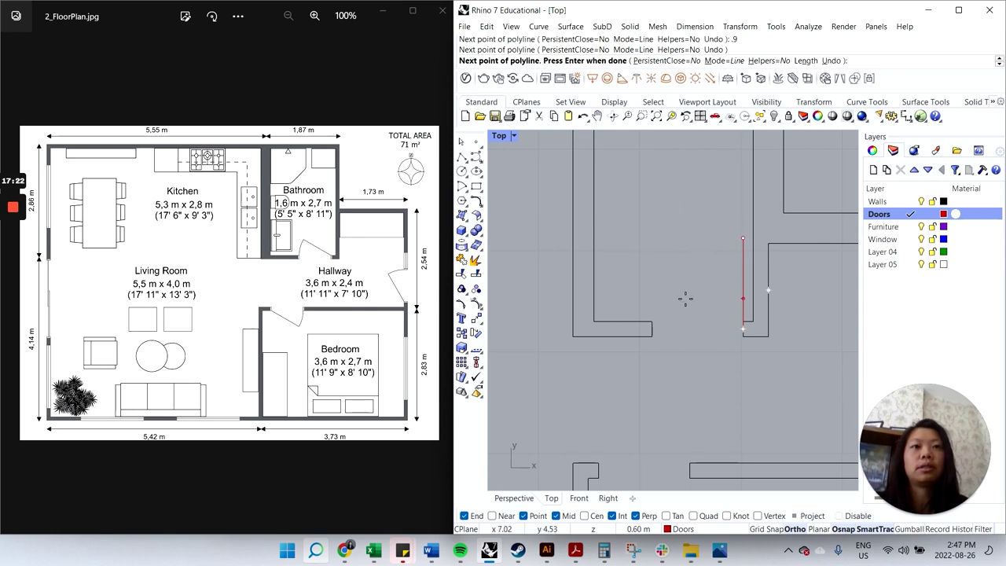
key("Escape")
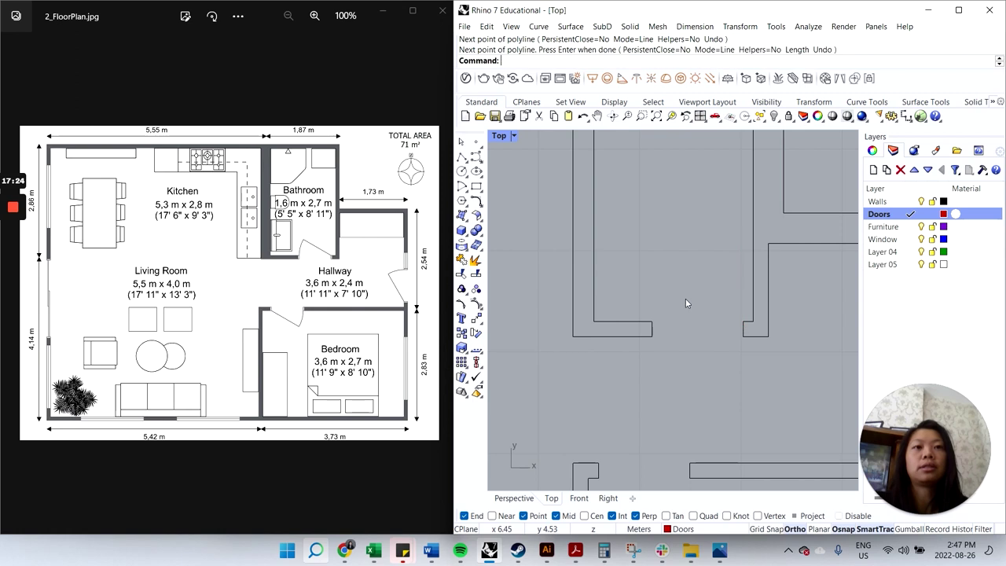
- Draw a 0.9 m vertical polyline upward from the midpoint of the bathroom doorway's right jamb as the door leaf
left_click(461, 157)
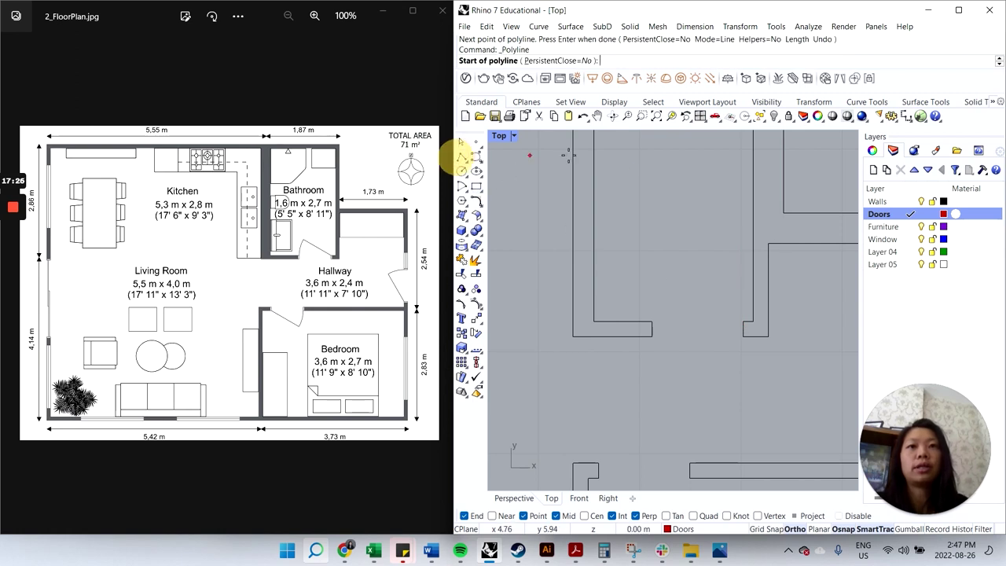
left_click(742, 327)
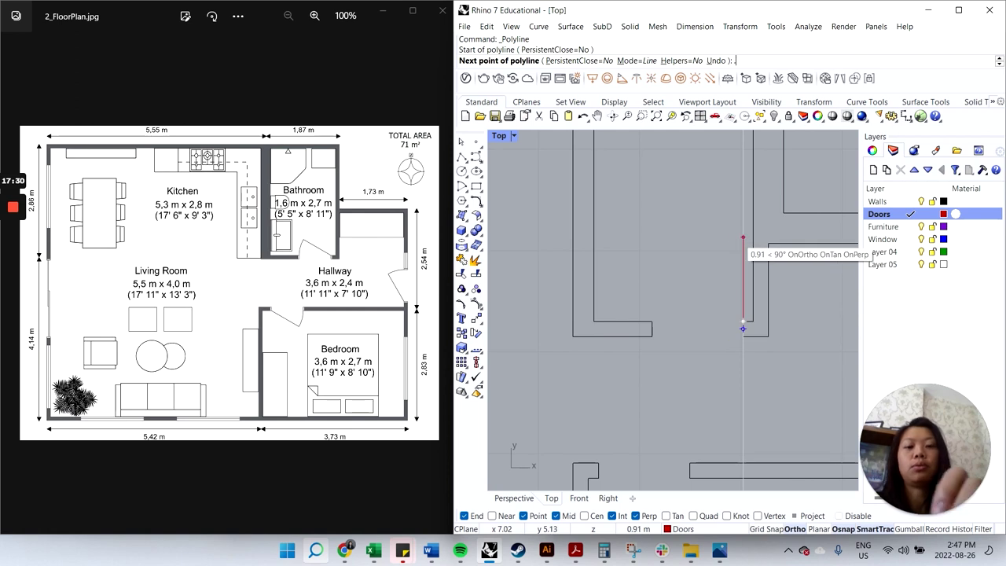
type(".9")
key("Return")
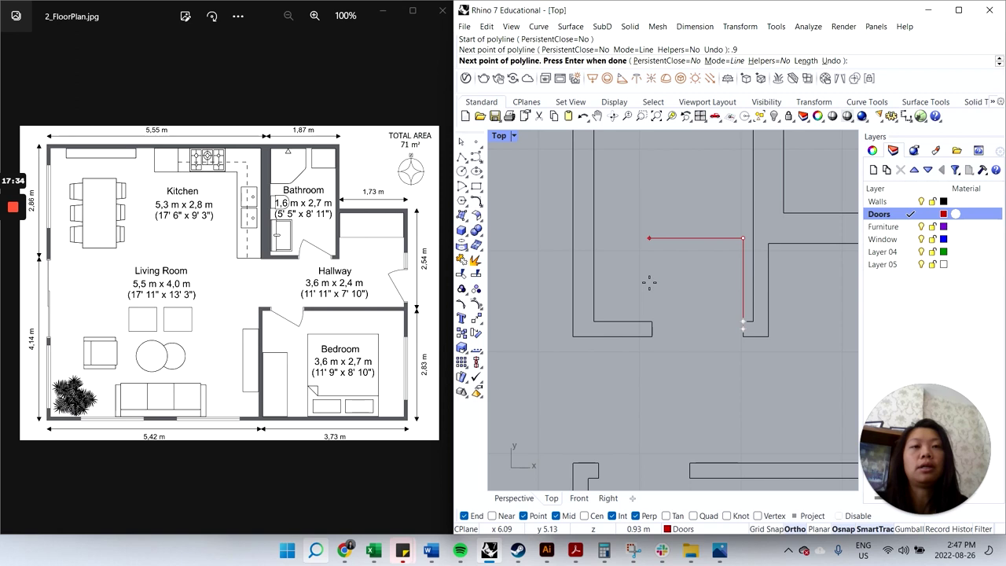
key("Return")
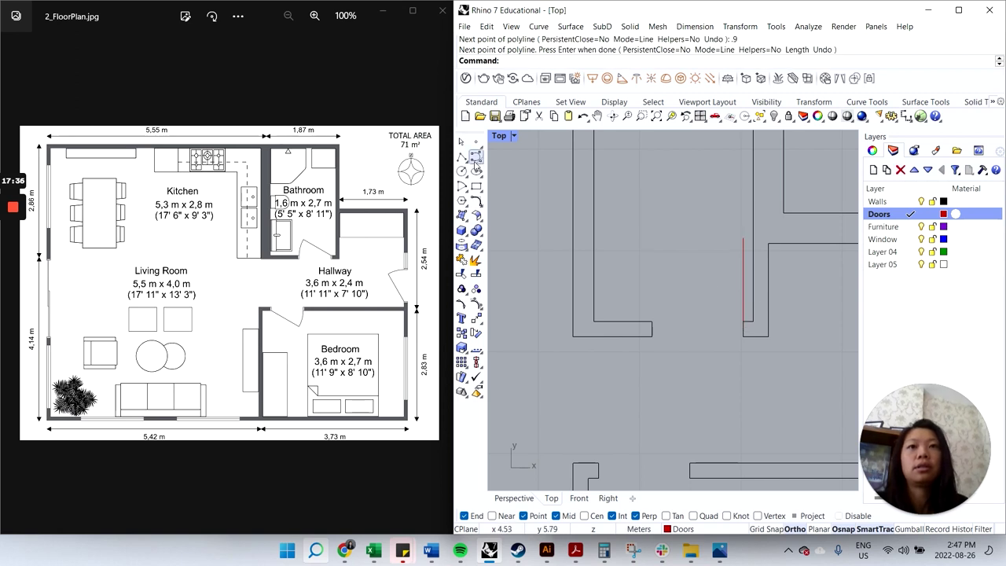
- Draw a circle centred on the lower end of the bathroom door leaf, with its radius reaching the leaf's upper end
left_click(461, 171)
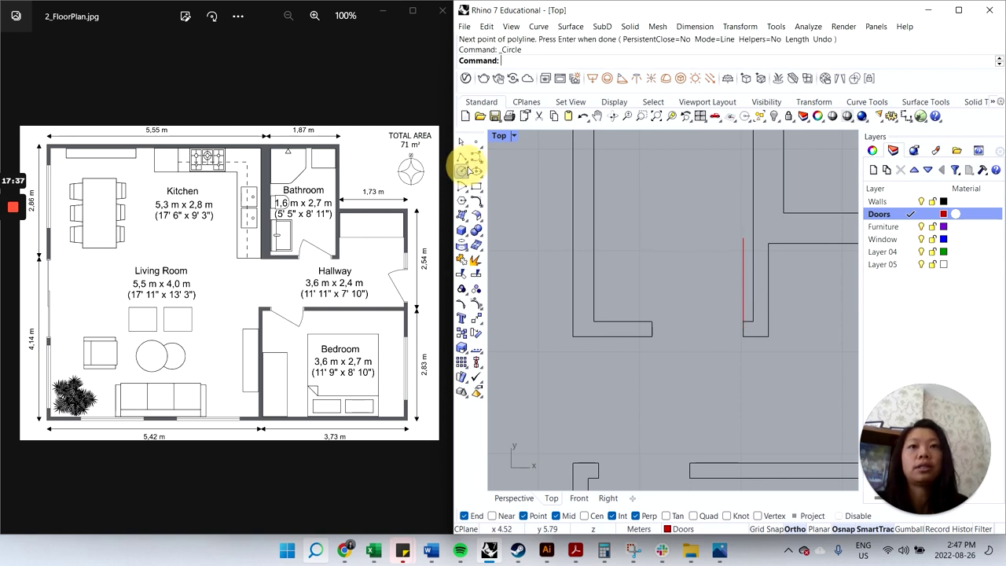
left_click(741, 329)
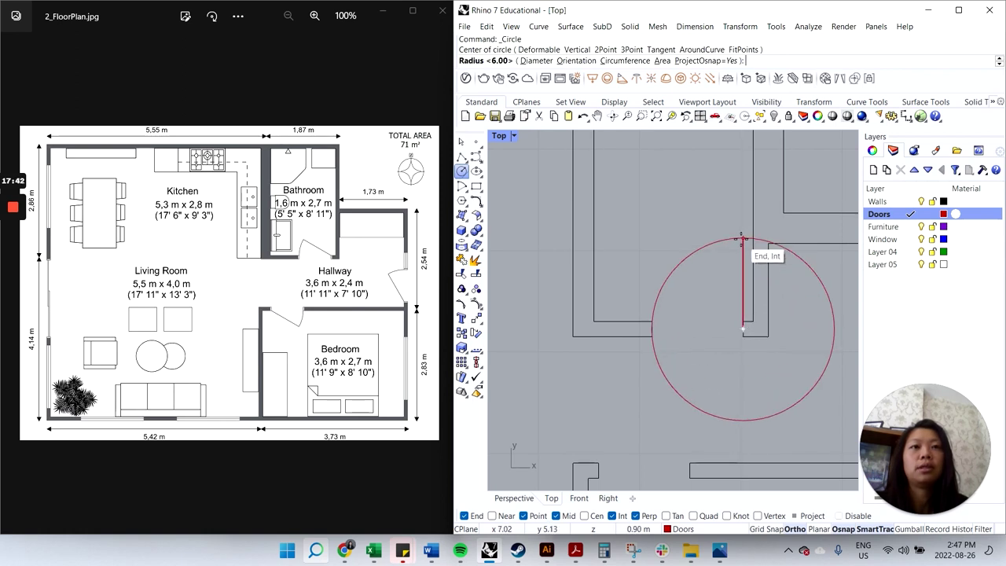
left_click(742, 236)
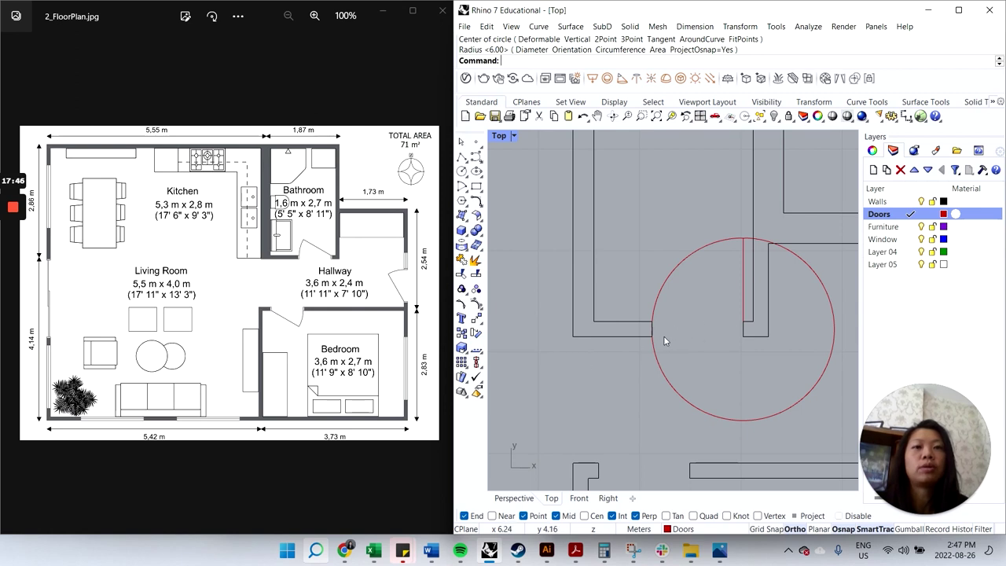
- Draw a horizontal polyline across the bathroom doorway from the leaf's lower end to the left jamb
left_click(462, 156)
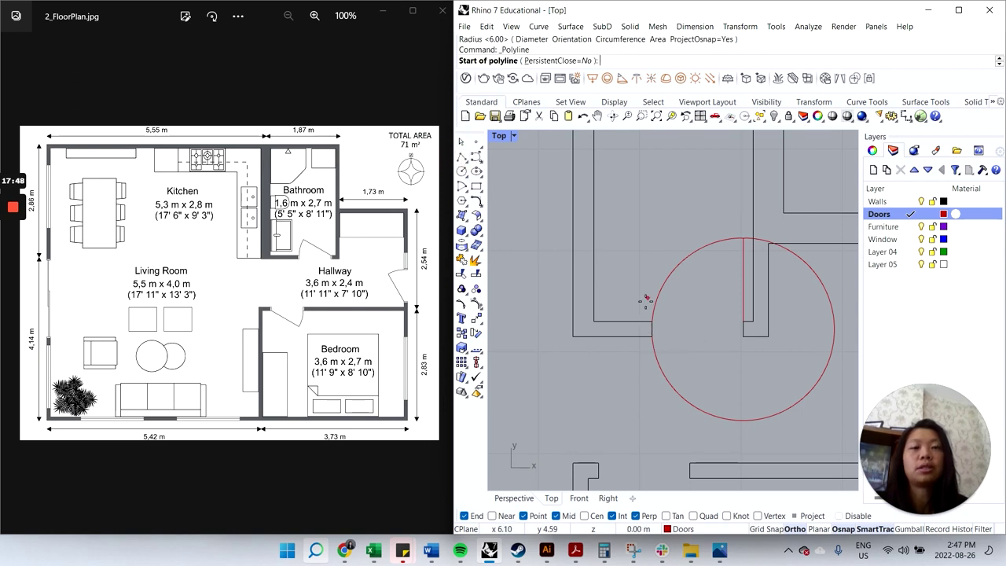
left_click(741, 330)
left_click(652, 330)
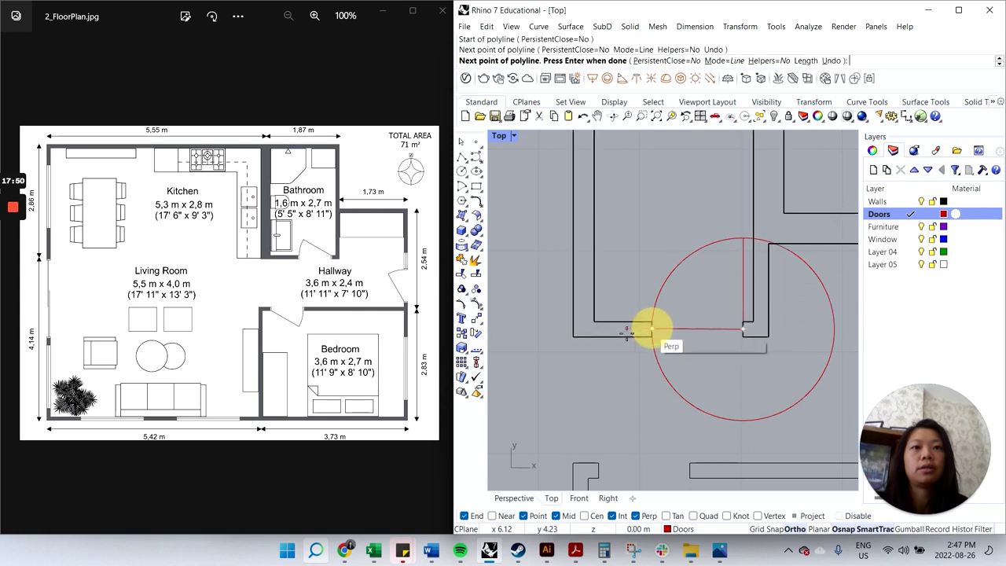
key("Return")
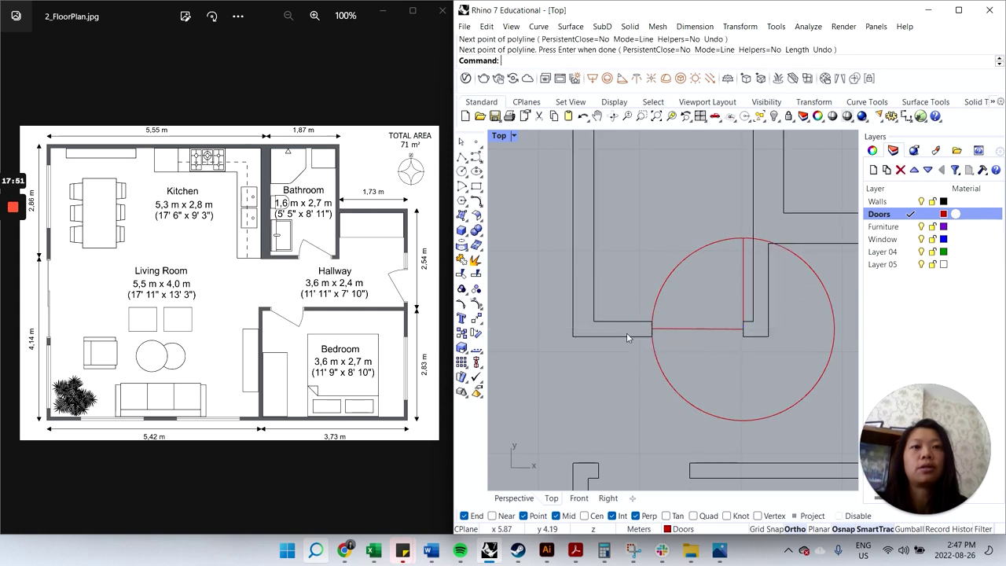
- Trim the circle with the door leaf and the horizontal line, keeping only the upper-left quarter arc as the door swing
left_click(743, 304)
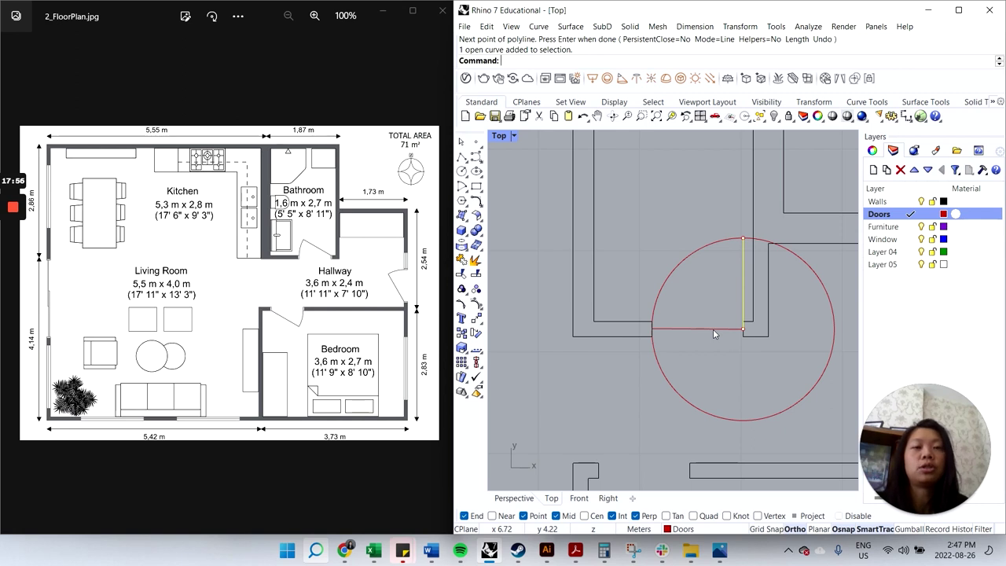
left_click(708, 330)
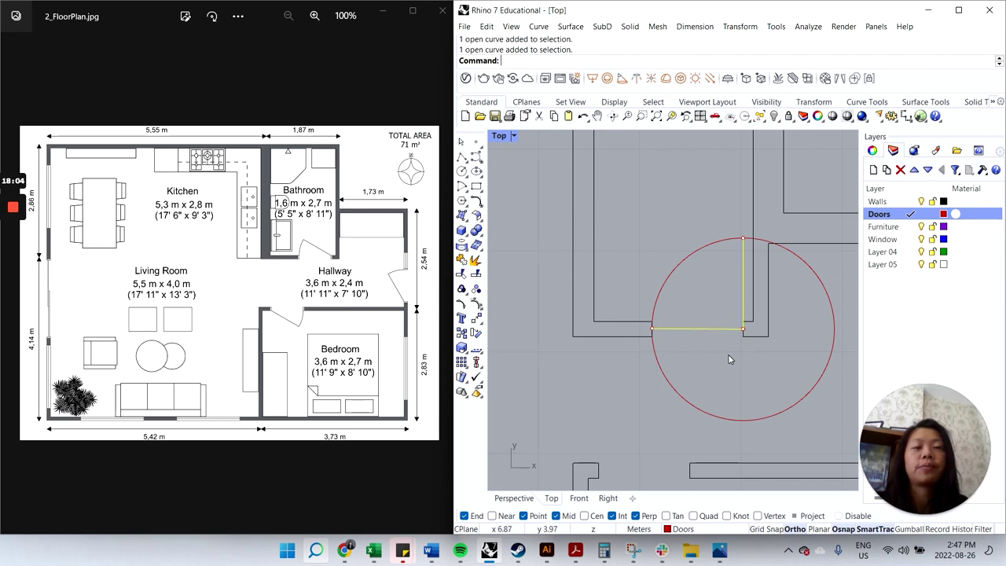
key("Return")
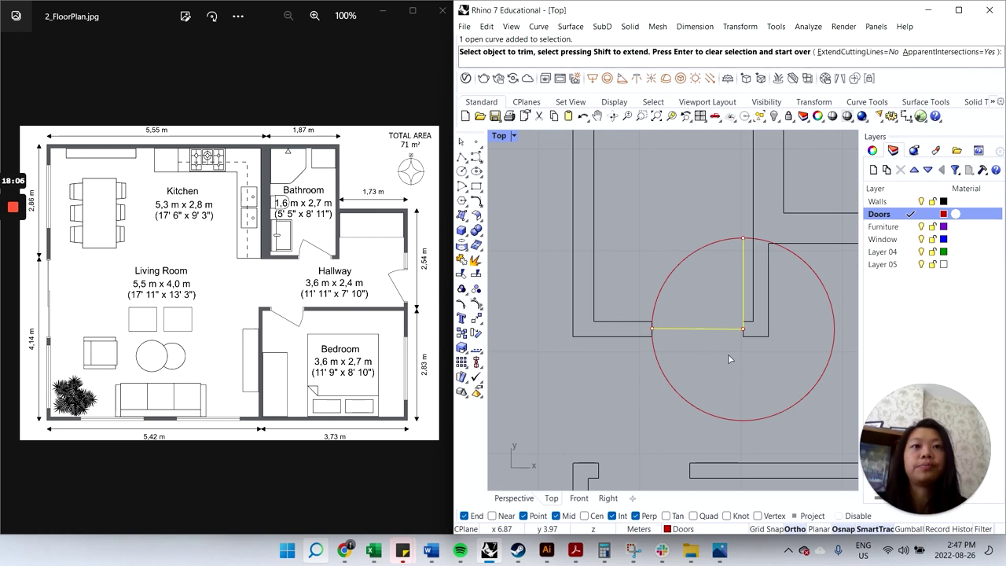
left_click(814, 271)
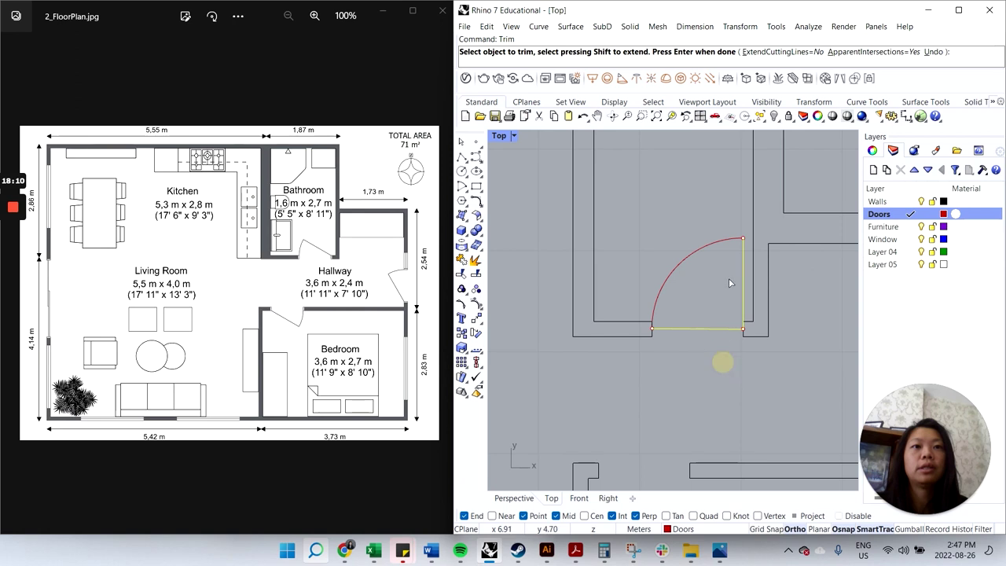
key("Return")
key("Escape")
- Delete the horizontal helper line across the bathroom doorway
scroll(716, 335, "down", 2)
left_click(719, 332)
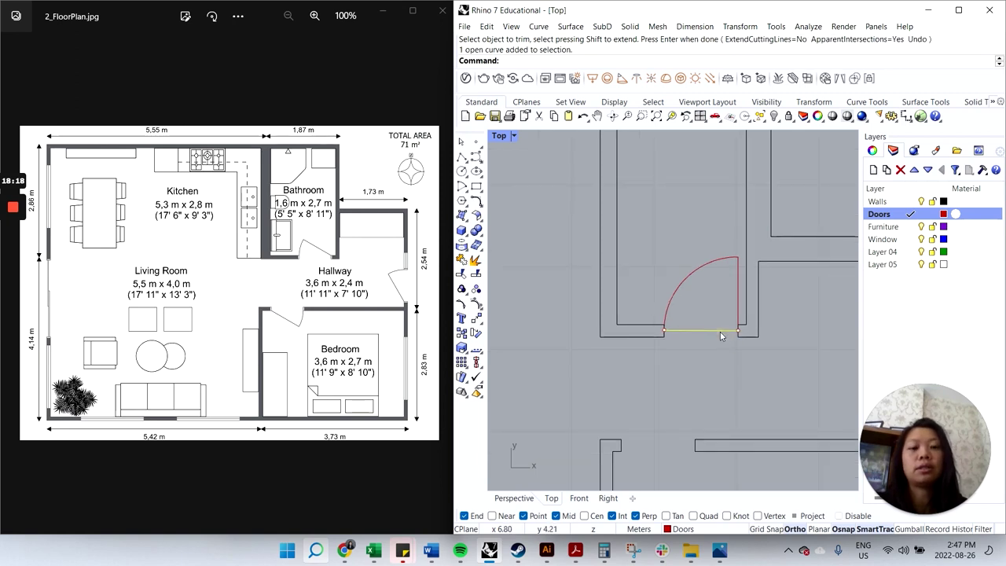
key("Delete")
- Join the bathroom door leaf and its swing arc into one curve and clear the selection
left_click(737, 303)
left_click(695, 272)
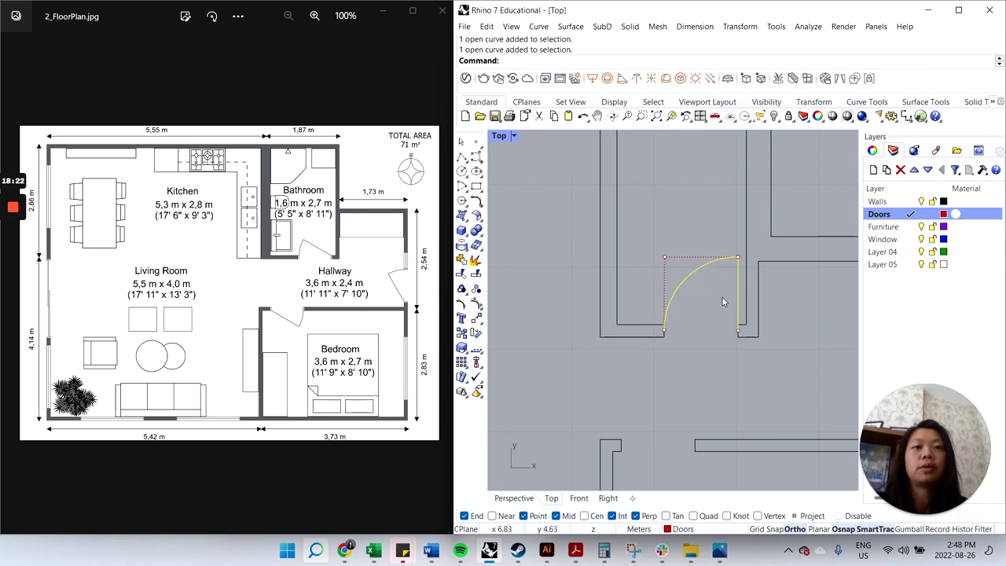
type("join")
key("Return")
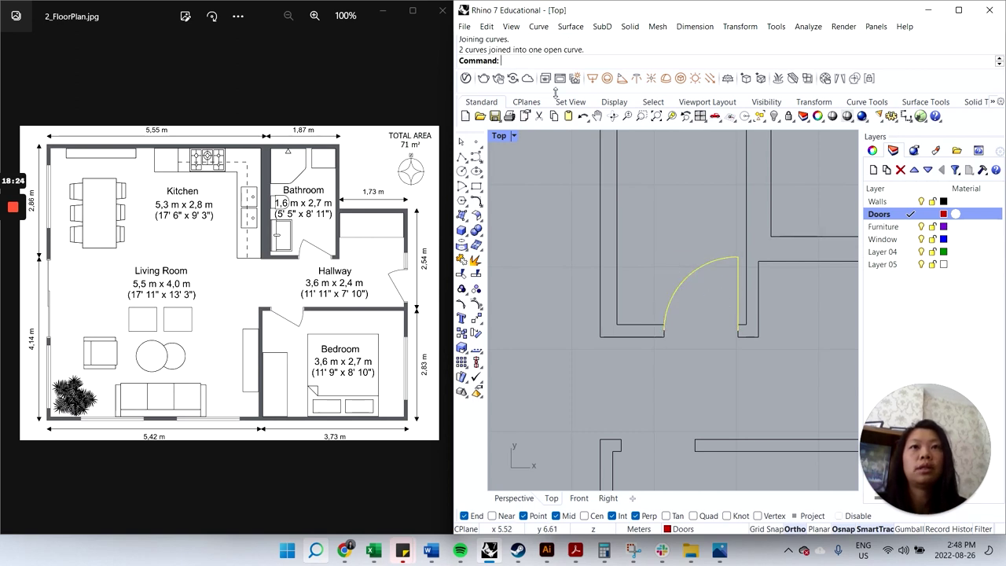
key("Escape")
- Copy the bathroom door from its hinge point to the midpoints of the bedroom doorway's left jamb and the entrance's lower jamb
scroll(696, 245, "down", 5)
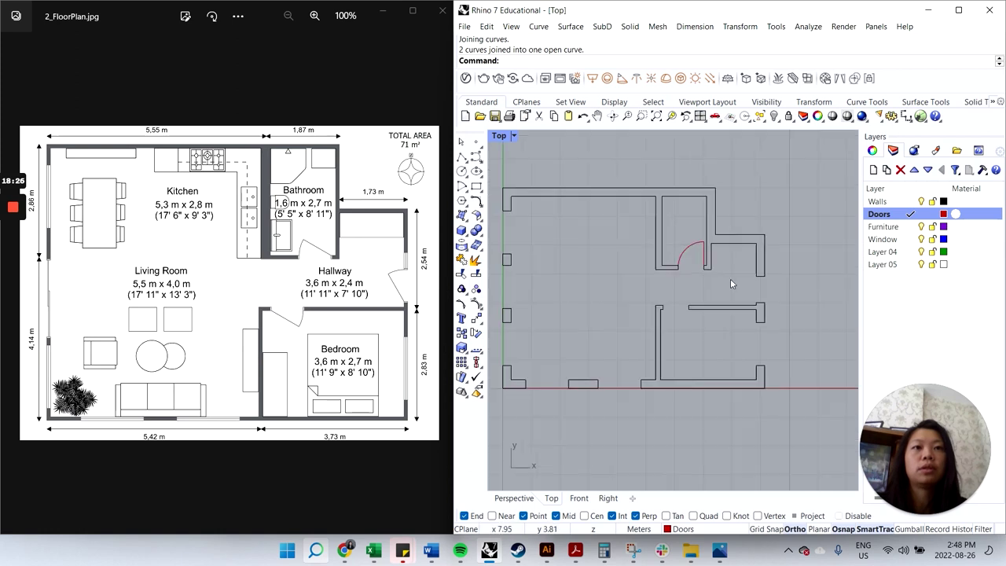
left_click(697, 256)
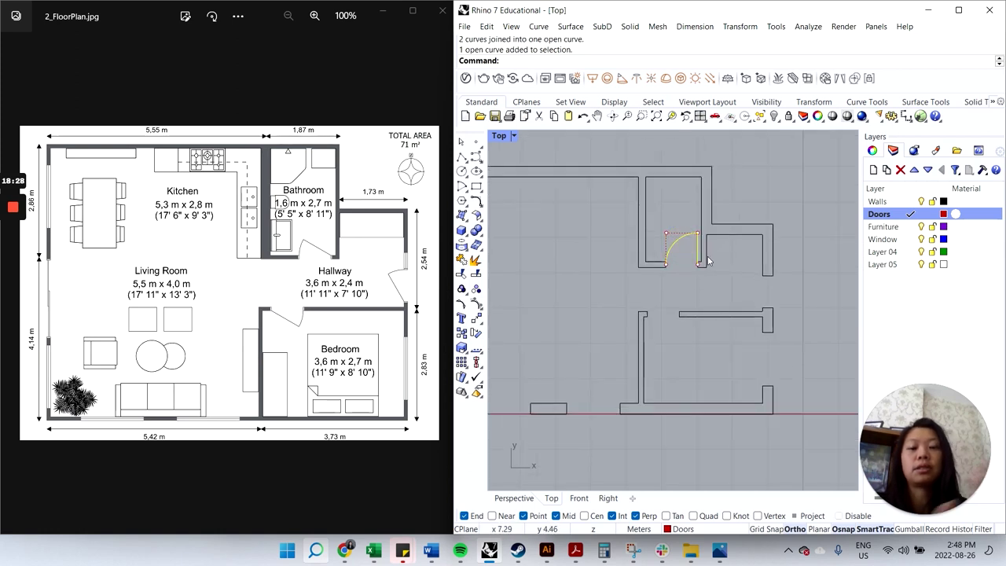
key("Return")
scroll(701, 263, "up", 2)
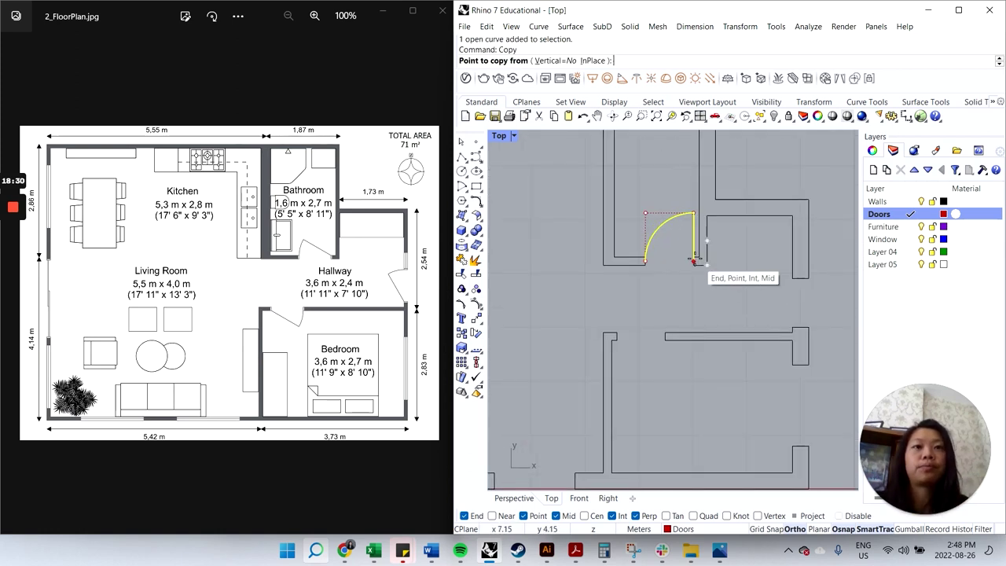
left_click(693, 262)
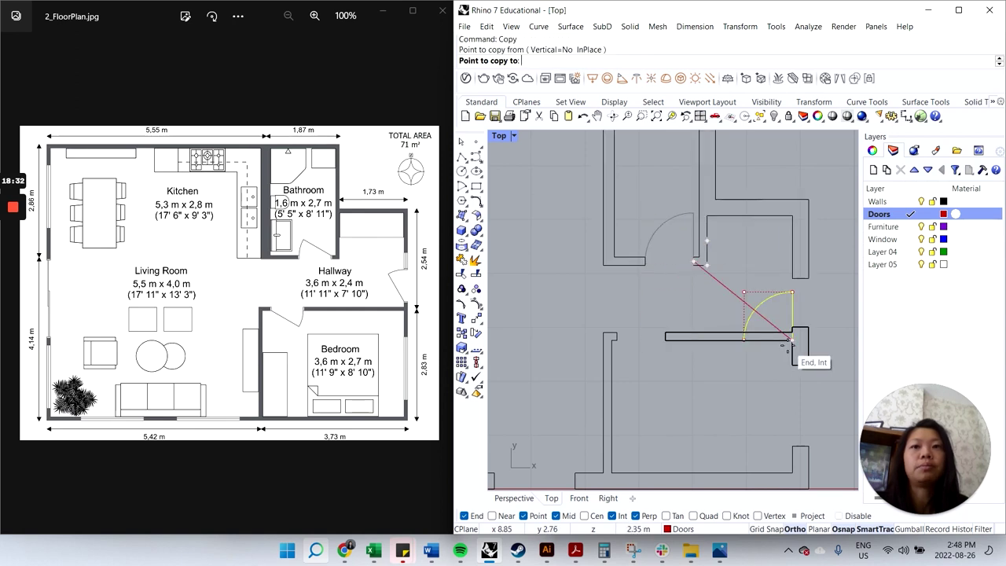
left_click(616, 337)
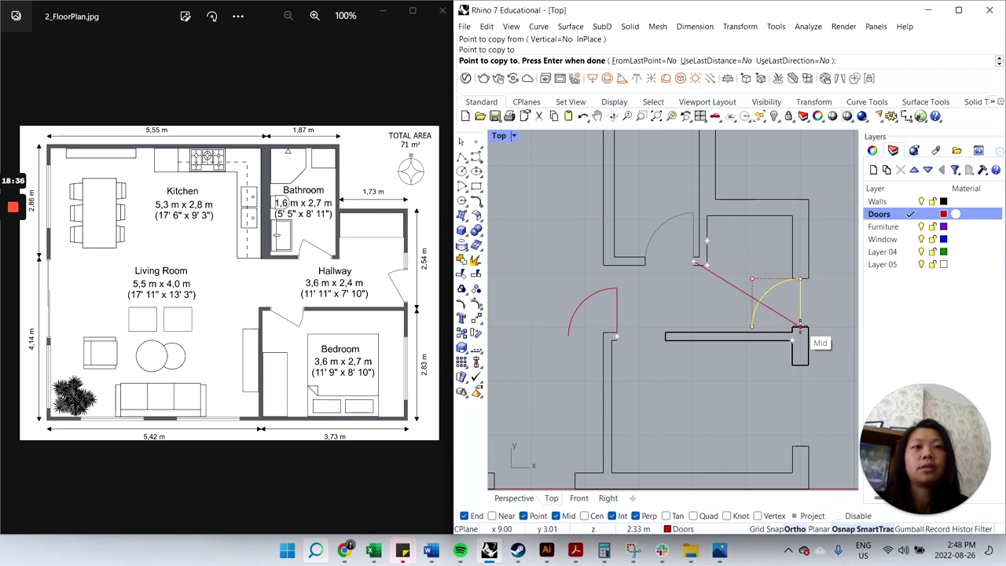
left_click(796, 333)
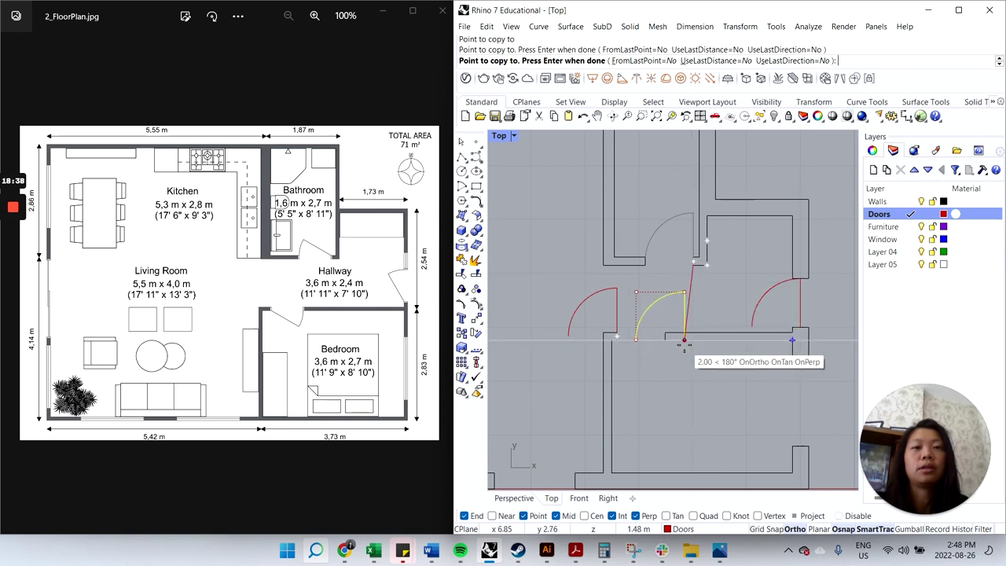
key("Return")
key("Escape")
- Rotate the bedroom door copy 180° about its hinge point so it swings into the bedroom, and clear the selection
left_click(582, 302)
type("Rotate")
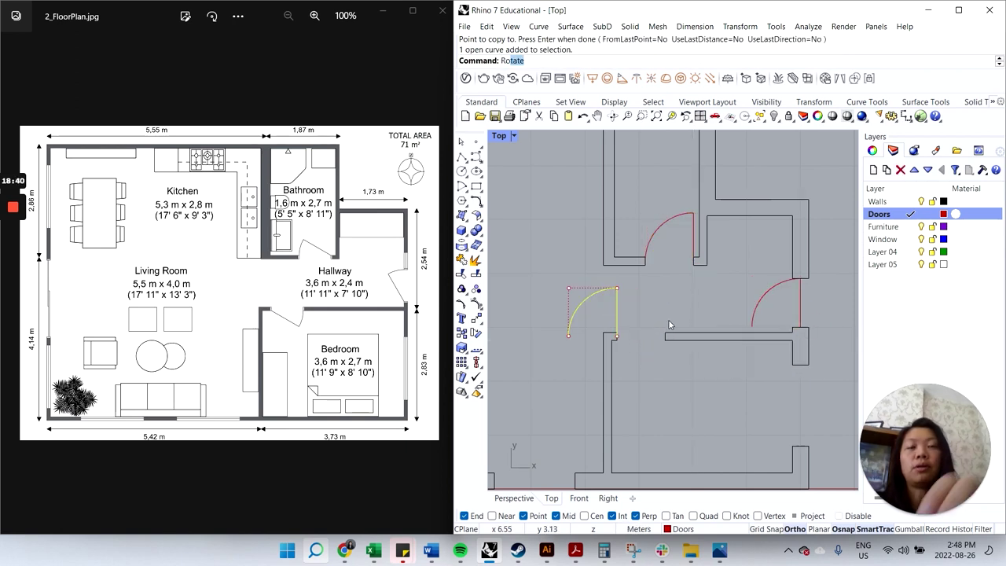
key("Return")
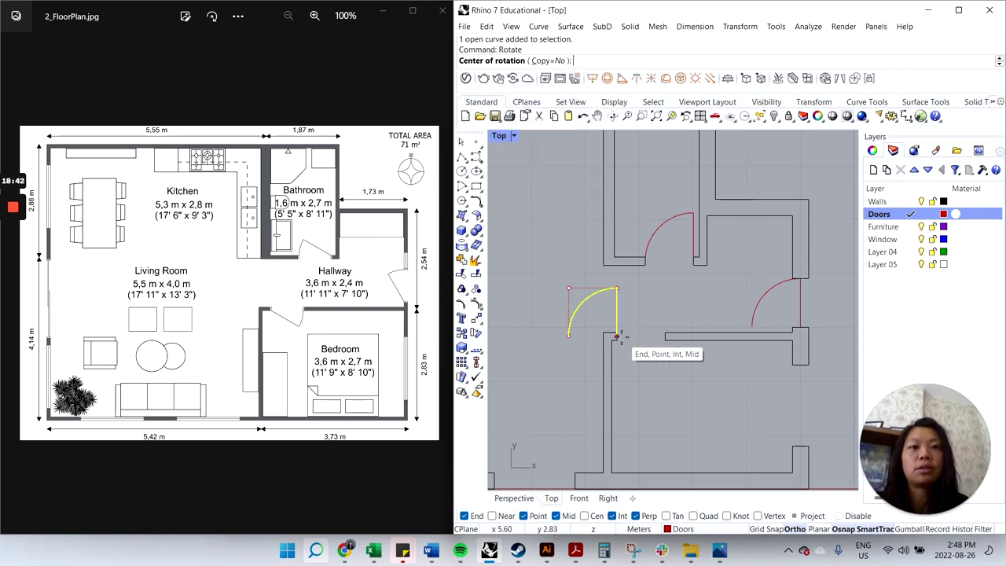
scroll(639, 353, "up", 2)
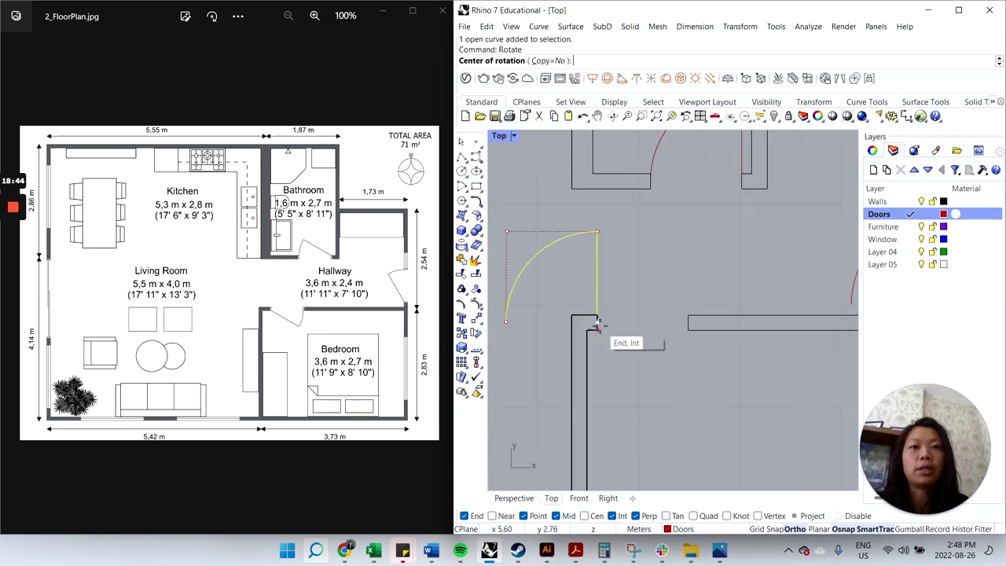
left_click(601, 326)
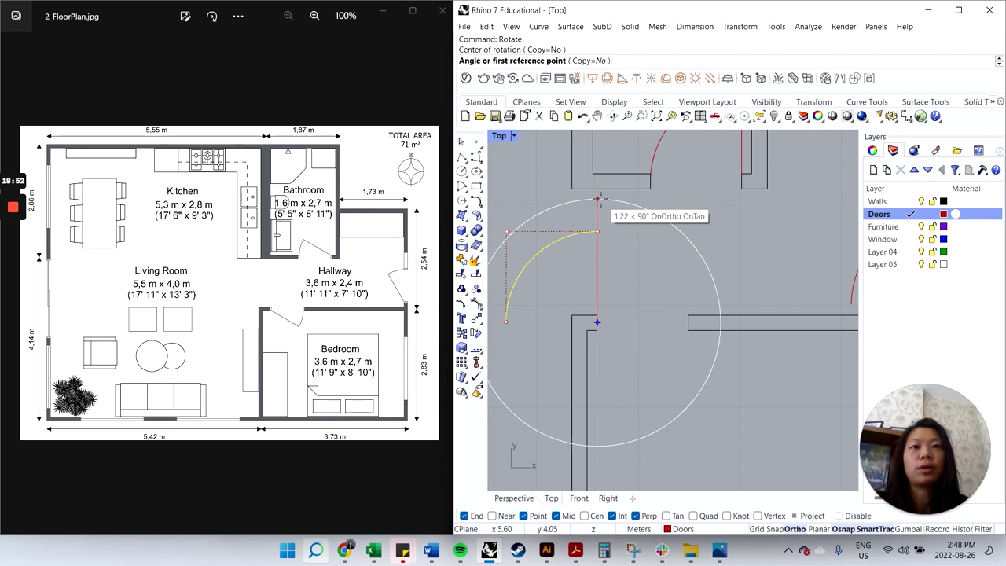
left_click(599, 198)
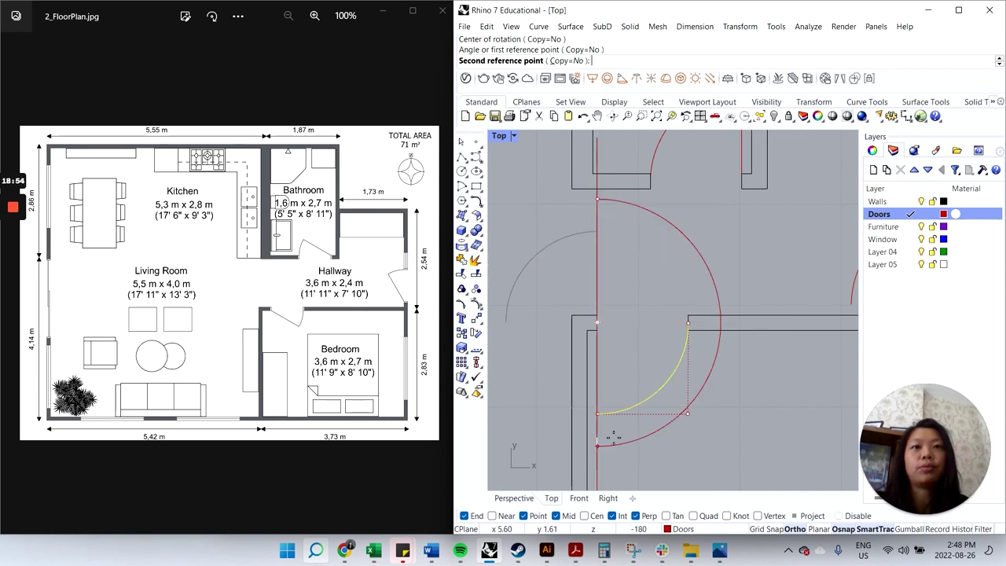
left_click(603, 357)
left_click(673, 264)
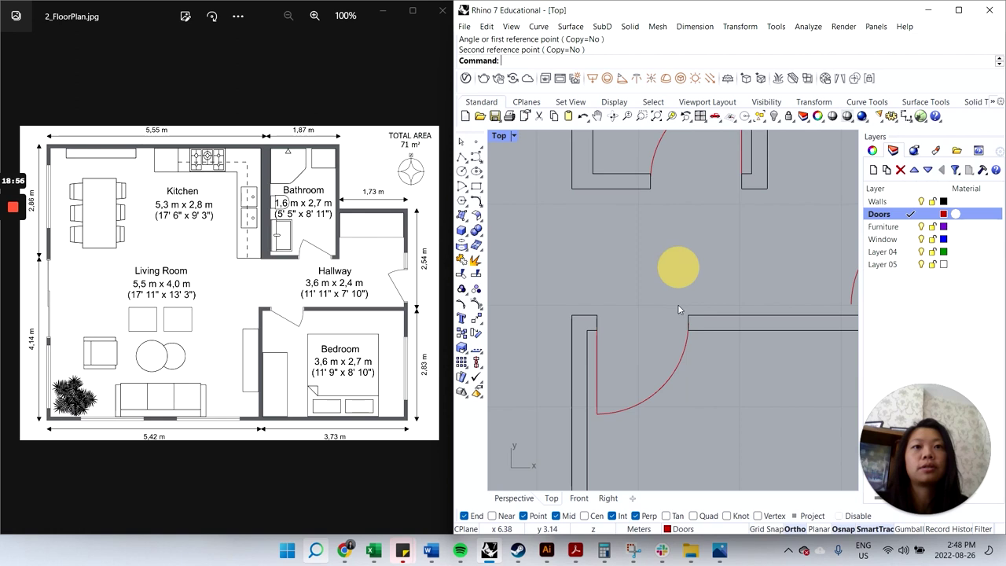
- Rotate the entrance door copy 90° counterclockwise about its hinge point so its leaf extends horizontally into the hallway
scroll(676, 299, "down", 5)
scroll(756, 326, "up", 3)
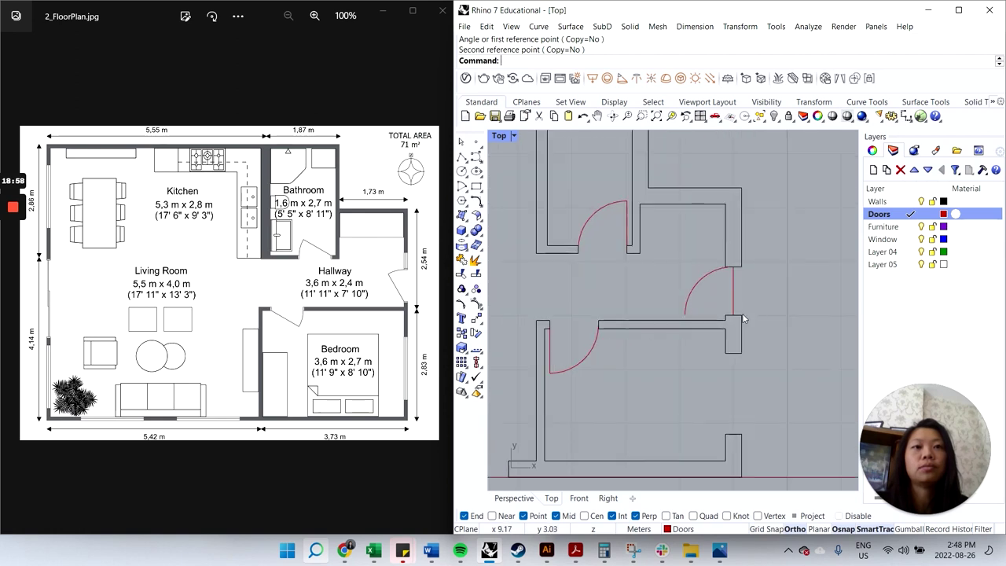
left_click(734, 306)
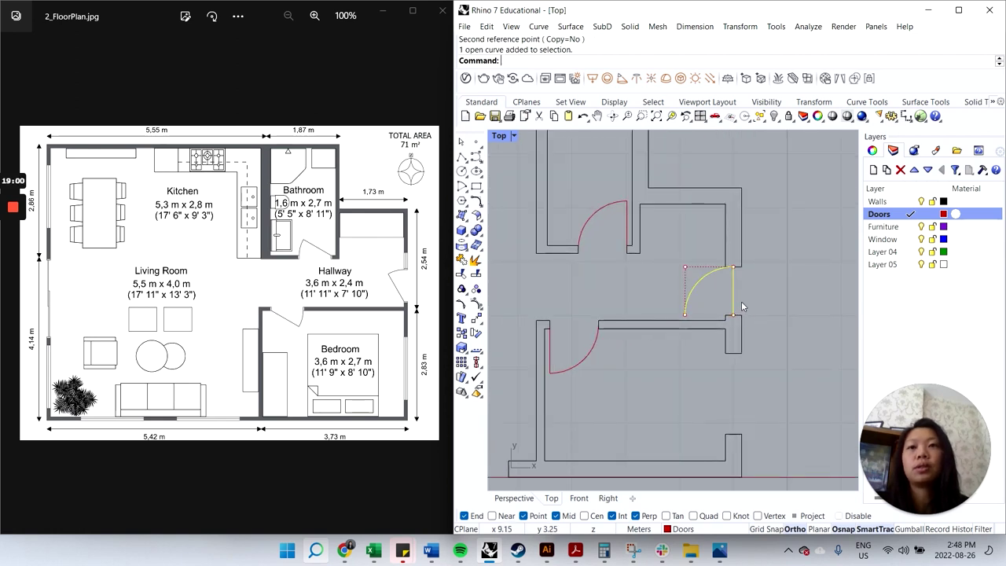
type("rotate")
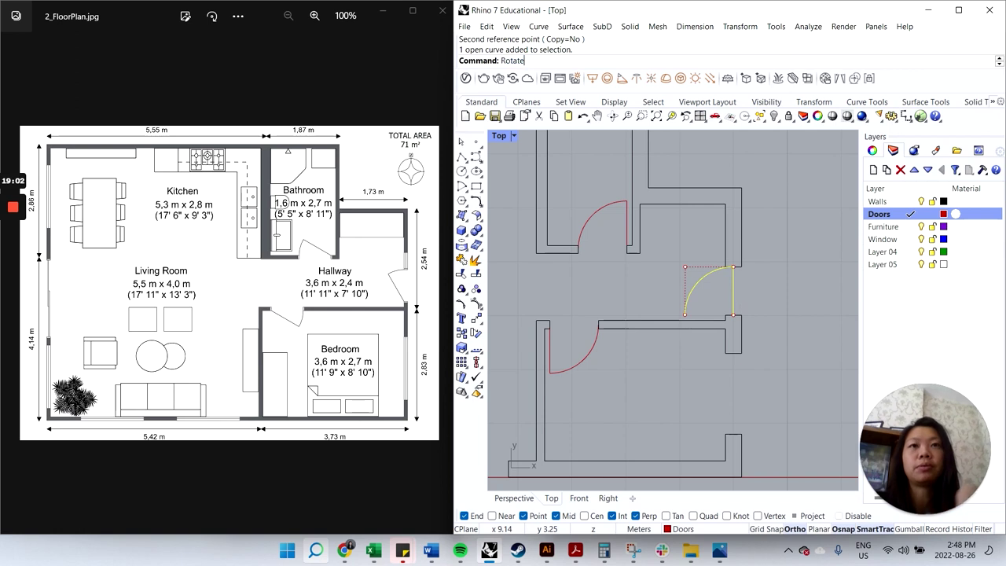
key("Return")
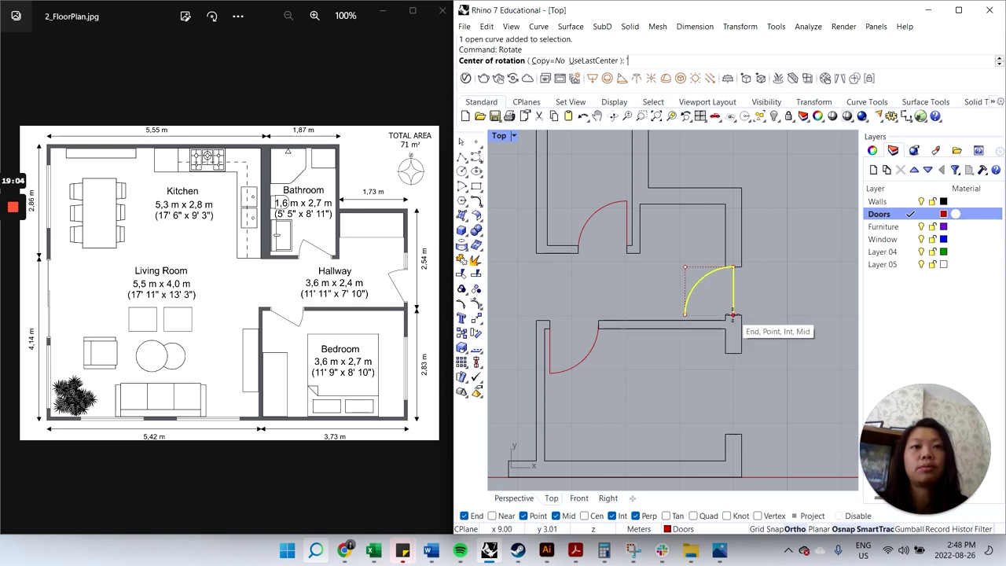
left_click(733, 315)
left_click(733, 238)
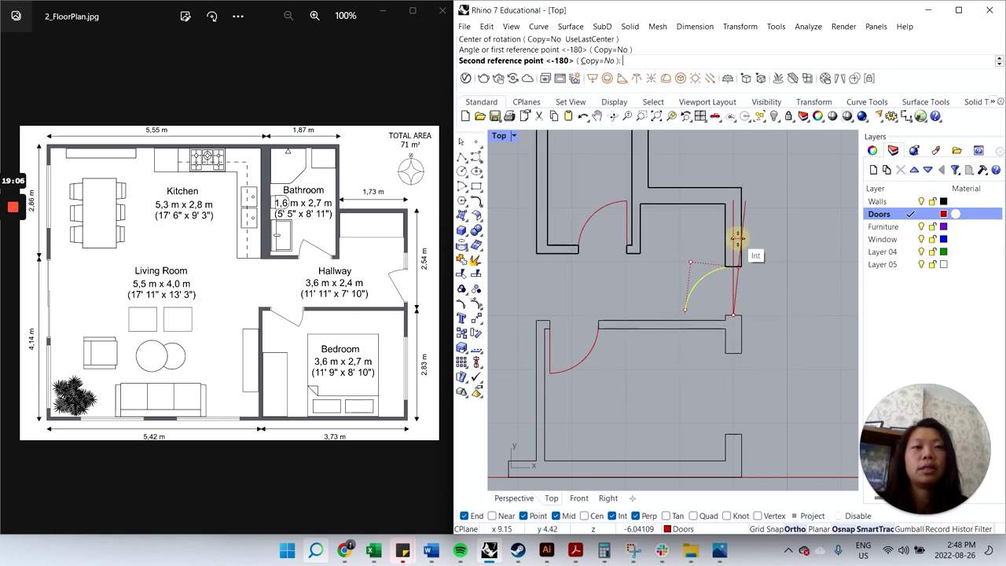
left_click(647, 281)
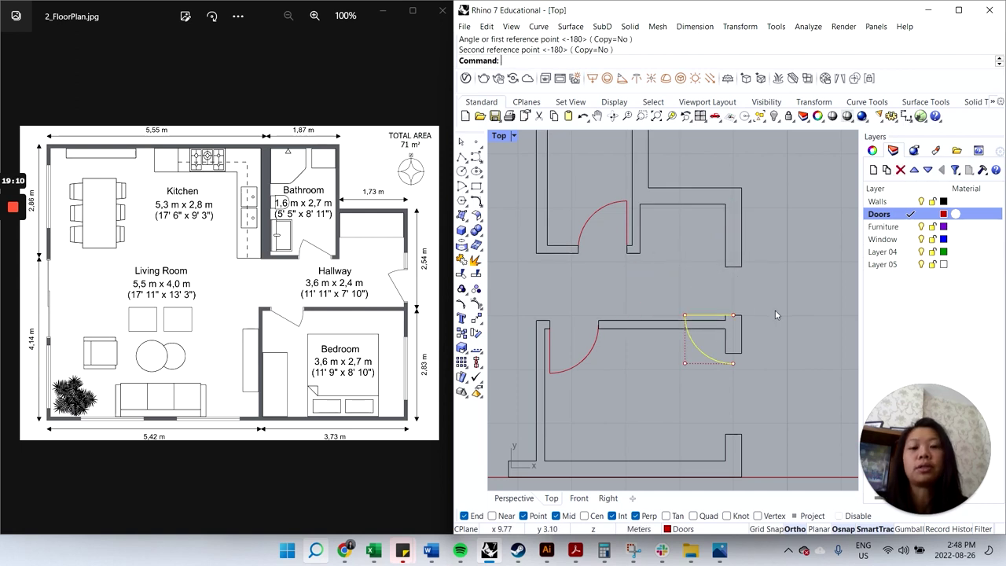
- Mirror a copy of the entrance door upward across the line of its horizontal leaf
type("Mirror")
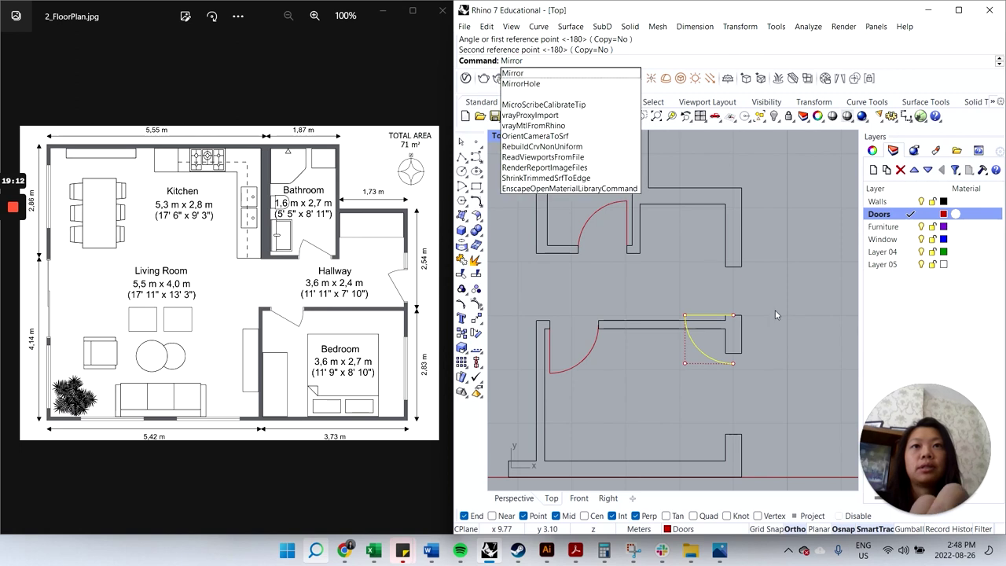
key("Return")
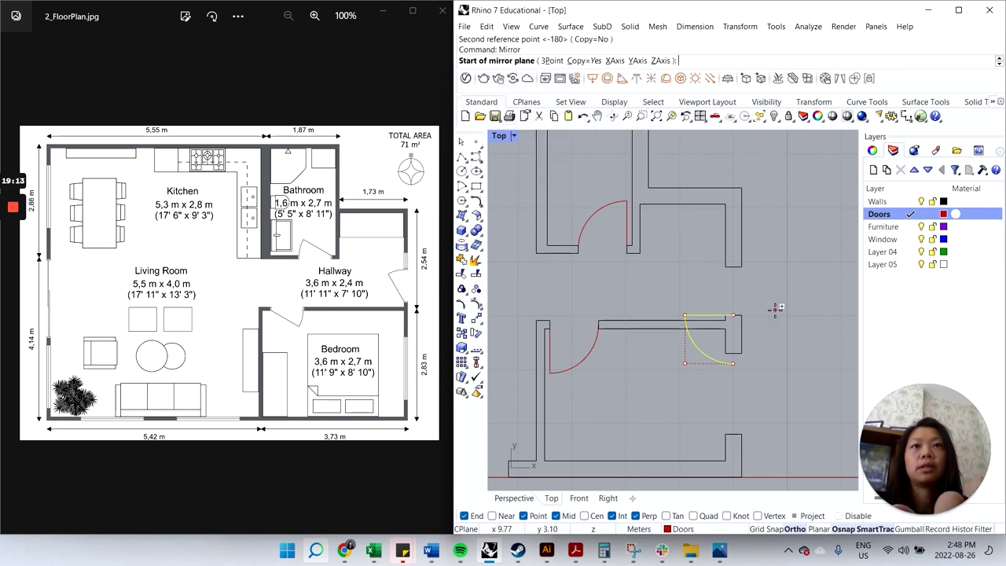
left_click(732, 315)
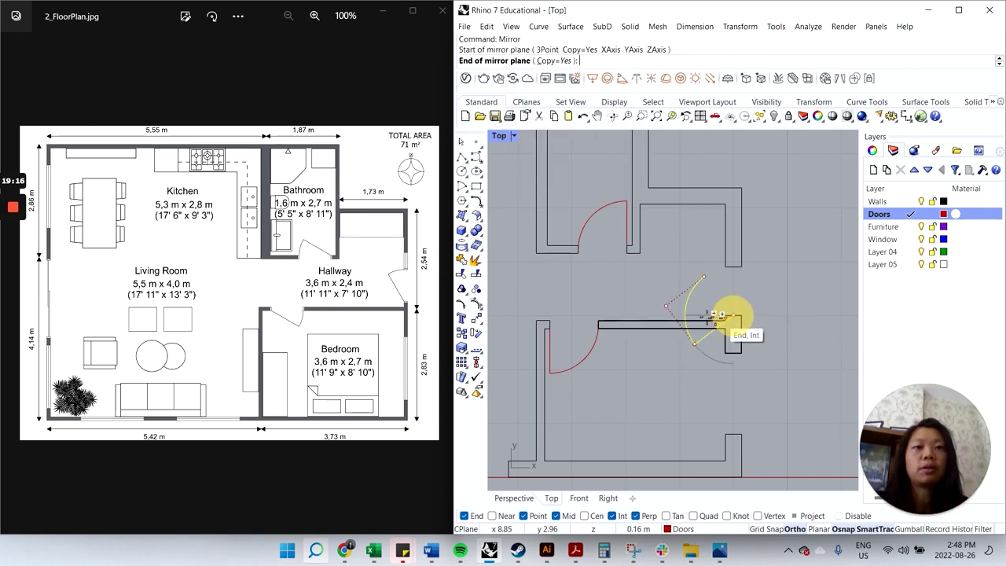
left_click(629, 307)
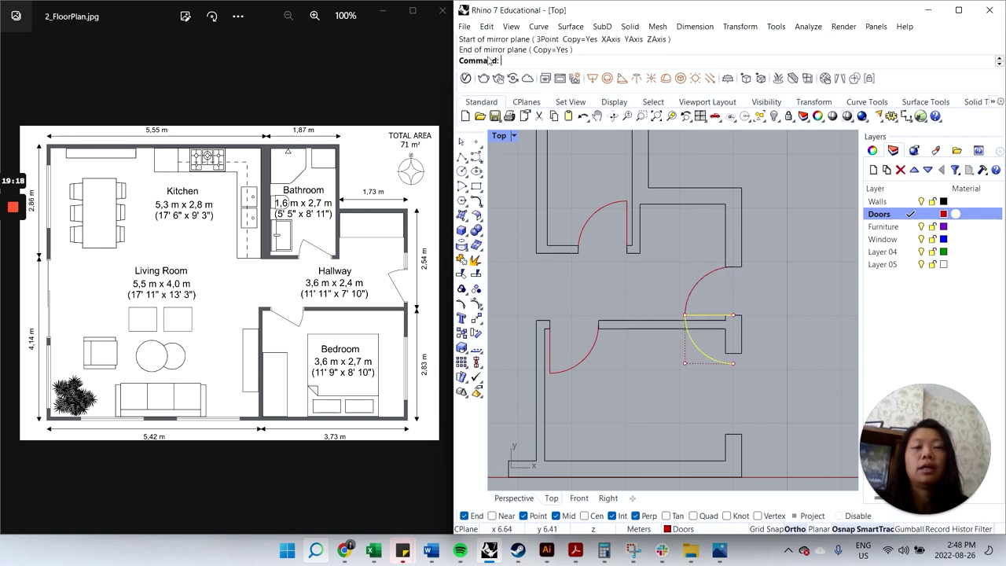
- Delete the original entrance door below the mirror line, keeping only the upward-swinging mirrored copy
key("Delete")
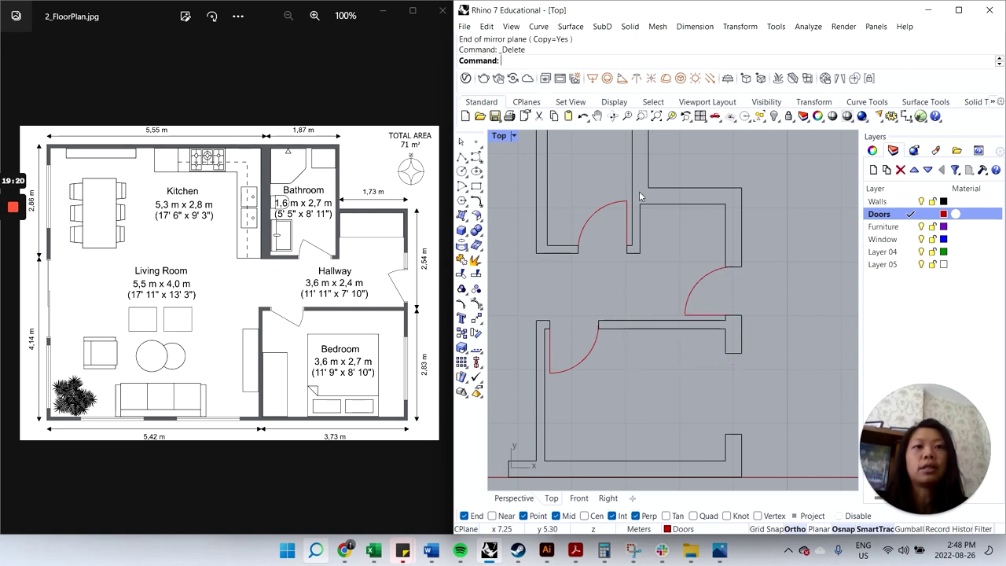
scroll(665, 327, "down", 5)
scroll(665, 327, "up", 2)
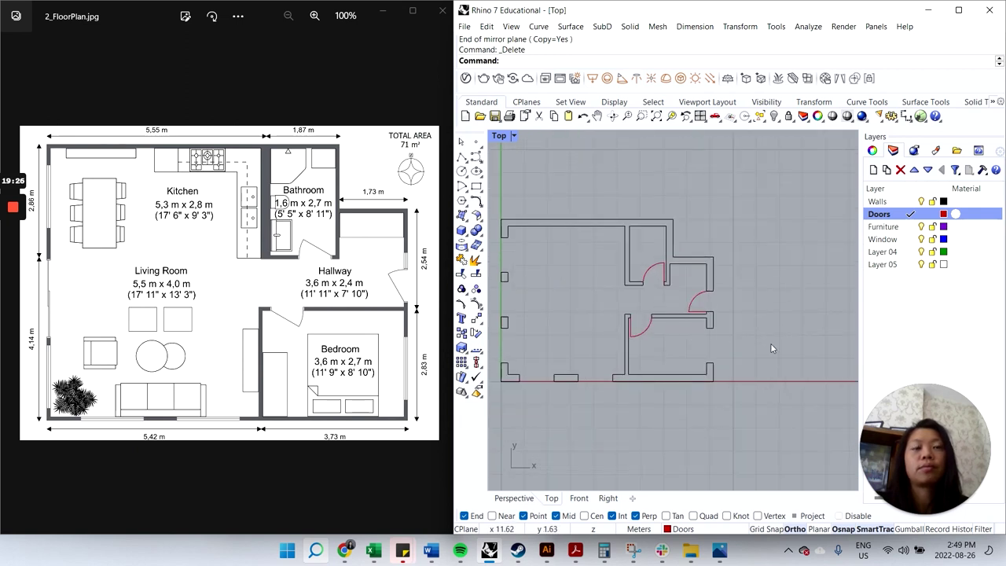
scroll(711, 345, "down", 1)
scroll(598, 321, "up", 1)
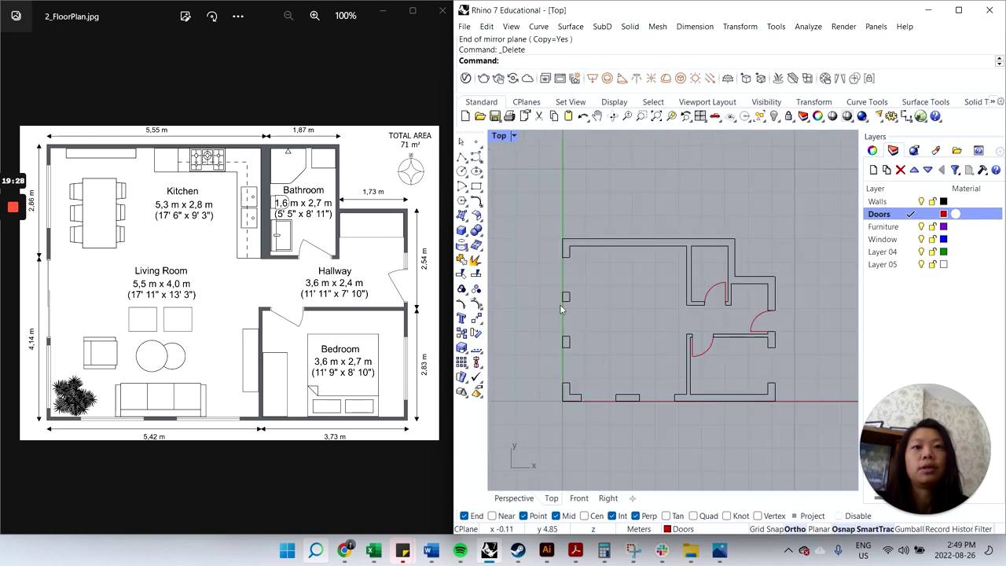
- Make the Window layer current and draw corner-to-corner rectangles filling the three window openings in the living area's outer left wall
left_click(911, 240)
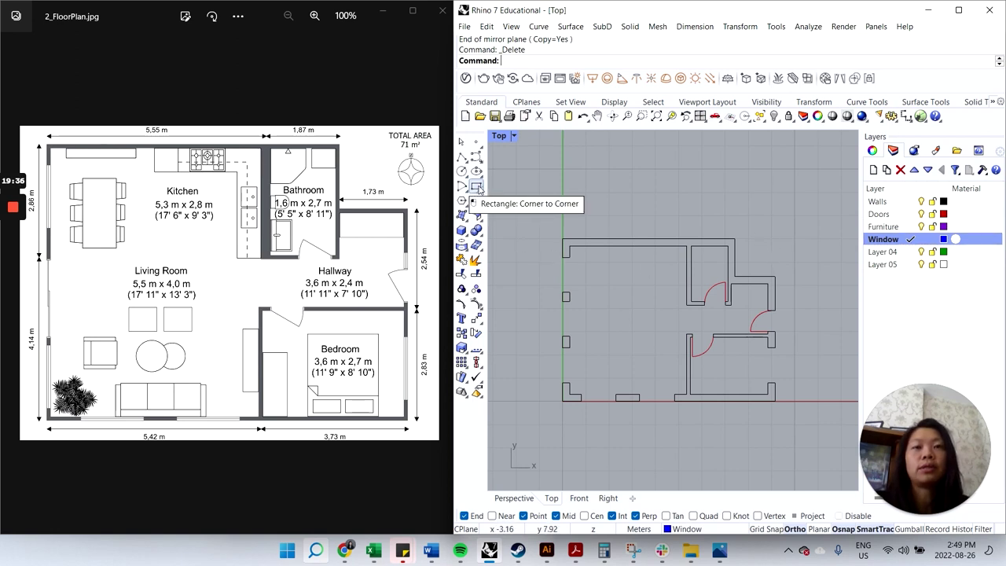
left_click(477, 187)
left_click(562, 256)
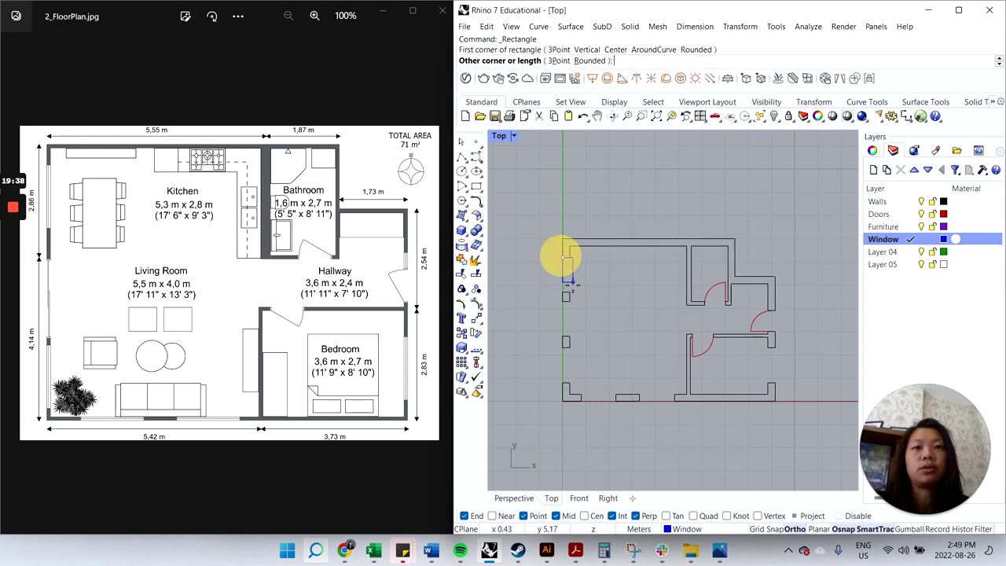
left_click(568, 292)
right_click(575, 315)
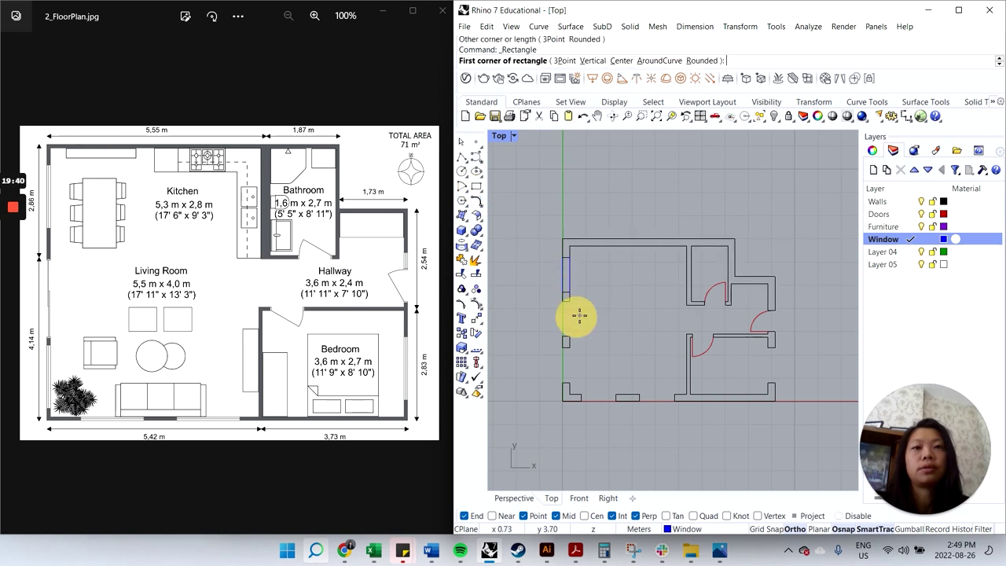
left_click(565, 314)
left_click(569, 339)
right_click(576, 354)
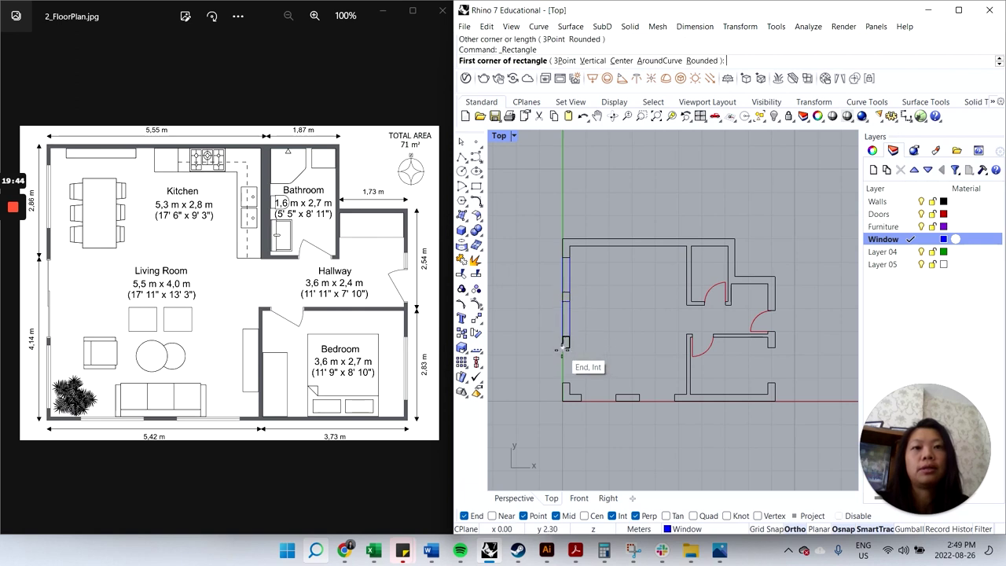
left_click(562, 348)
left_click(572, 375)
- Draw window rectangles filling the two openings in the living room's lower wall and the opening in the bedroom's right wall
right_click(580, 397)
left_click(580, 395)
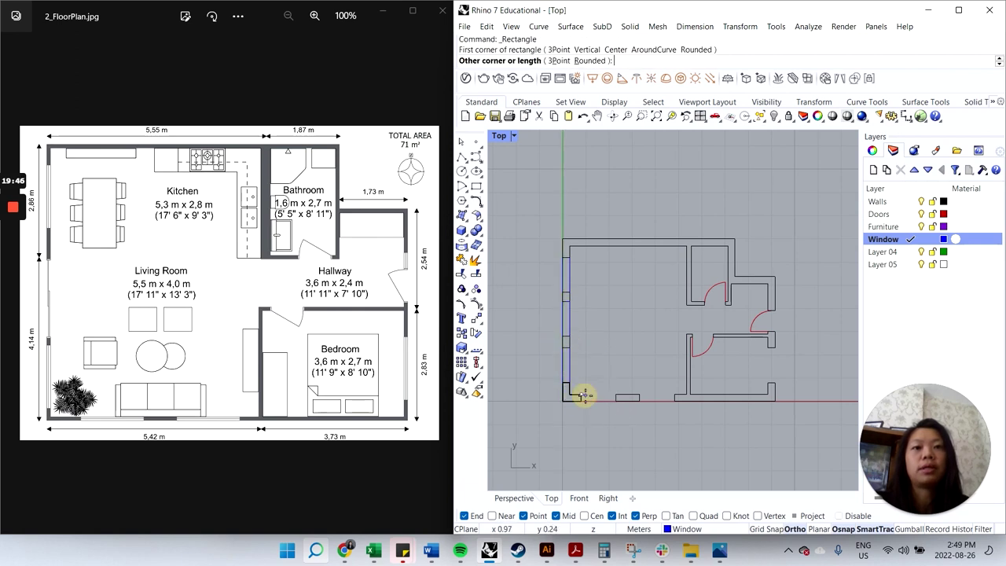
left_click(616, 400)
right_click(637, 394)
left_click(639, 395)
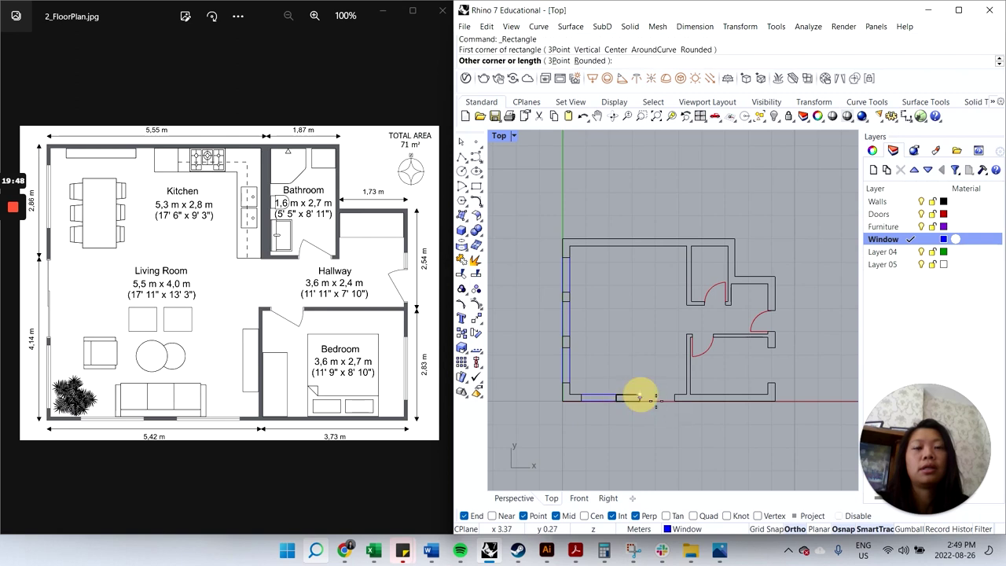
left_click(669, 399)
right_click(767, 365)
left_click(766, 351)
left_click(774, 384)
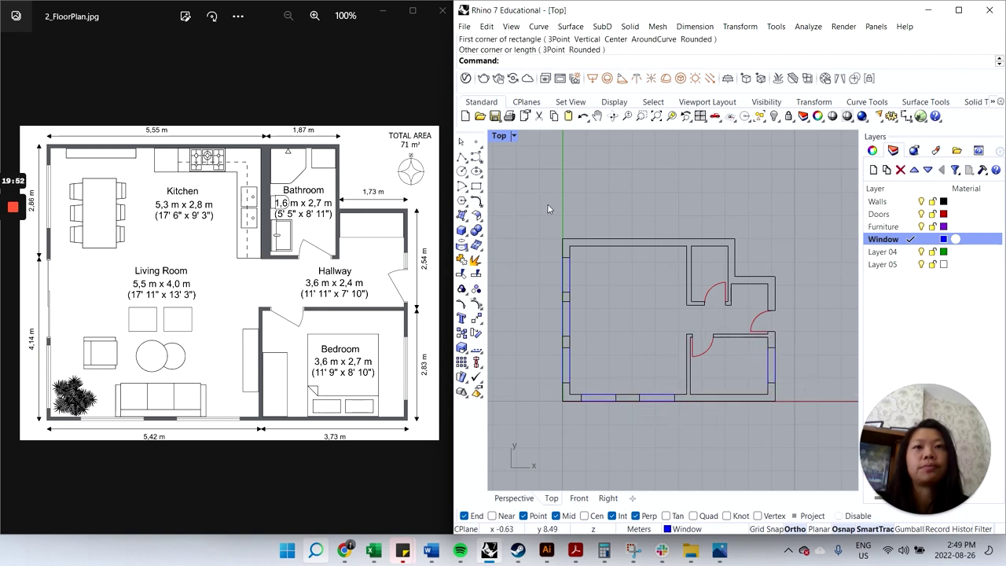
- Draw a polyline down the center of the left wall's uppermost window, between the midpoints of its short ends
left_click(462, 157)
scroll(576, 298, "up", 1)
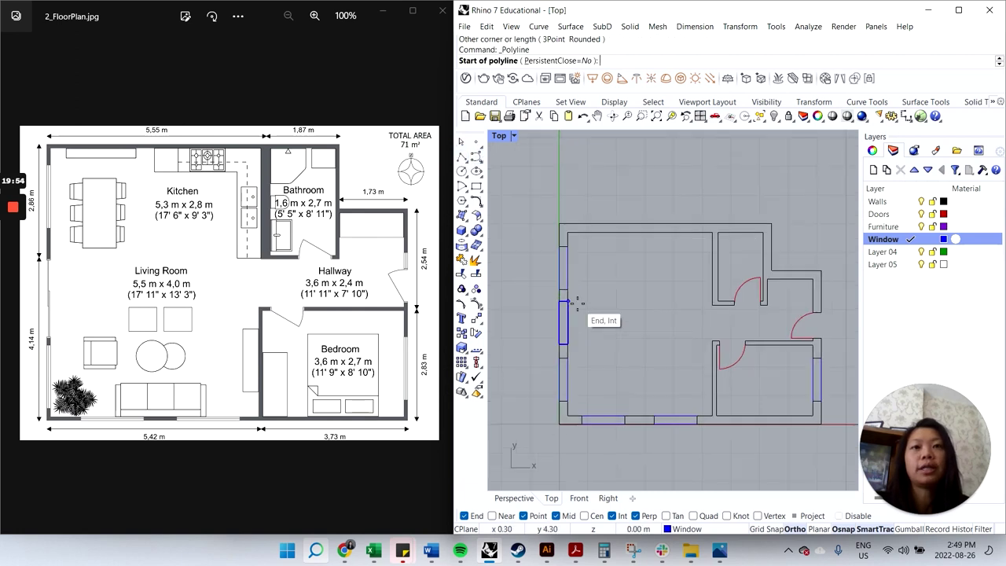
left_click(560, 240)
scroll(561, 282, "up", 2)
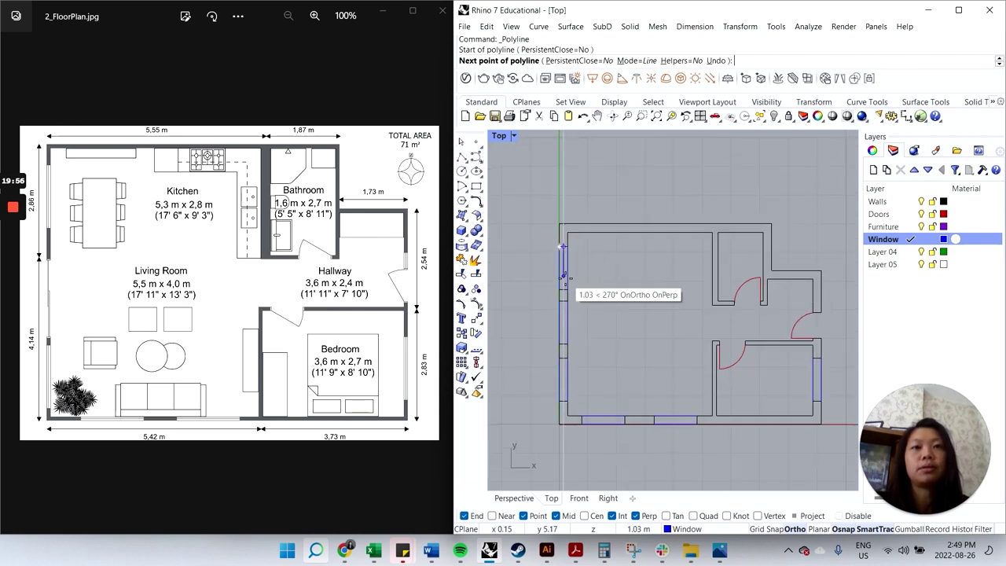
left_click(568, 295)
scroll(564, 279, "up", 1)
left_click(557, 287)
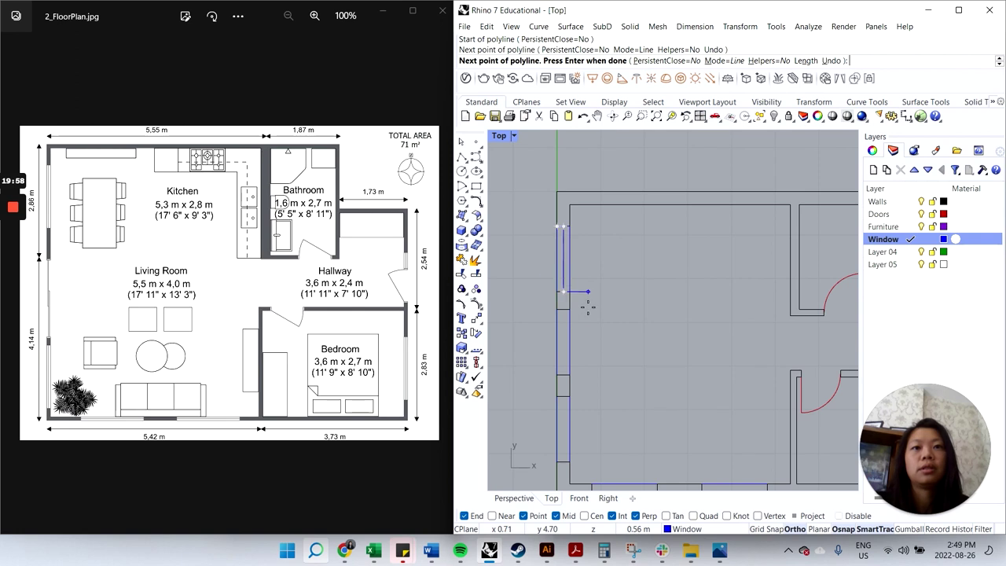
right_click(584, 301)
- Draw vertical center lines through the left wall's middle and lowest windows, from midpoint to midpoint of their short ends
right_click(563, 314)
left_click(563, 310)
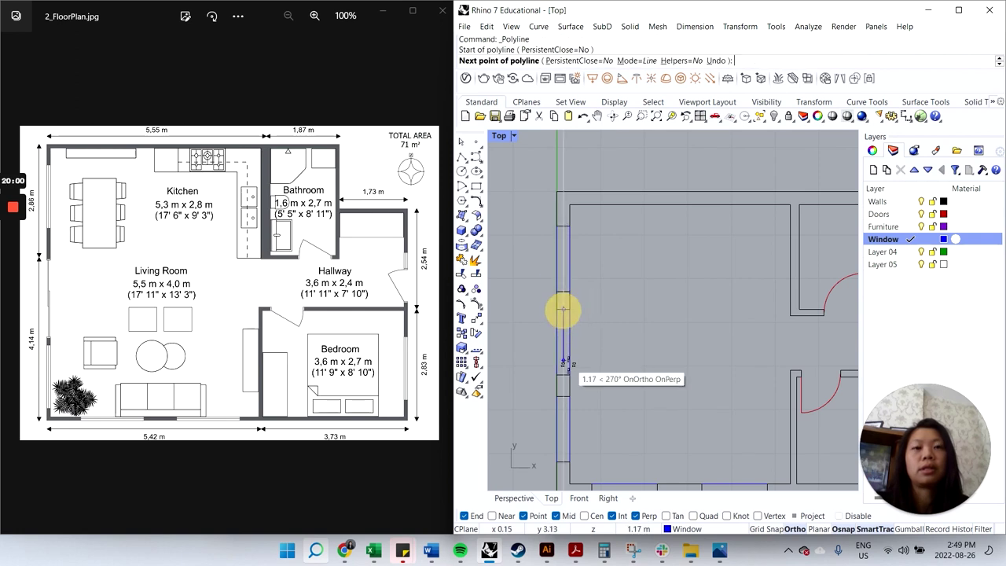
left_click(562, 374)
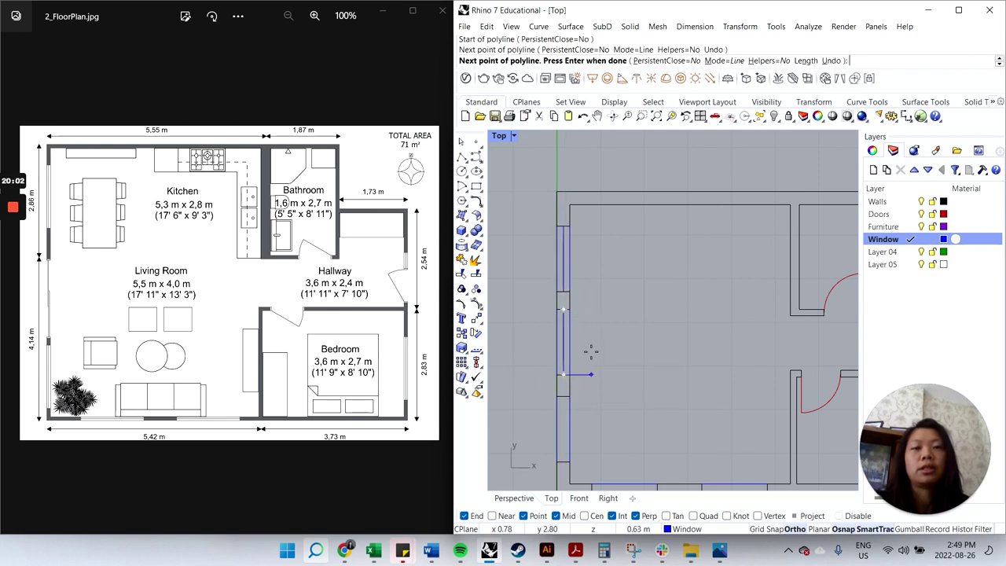
right_click(590, 361)
scroll(593, 366, "down", 3)
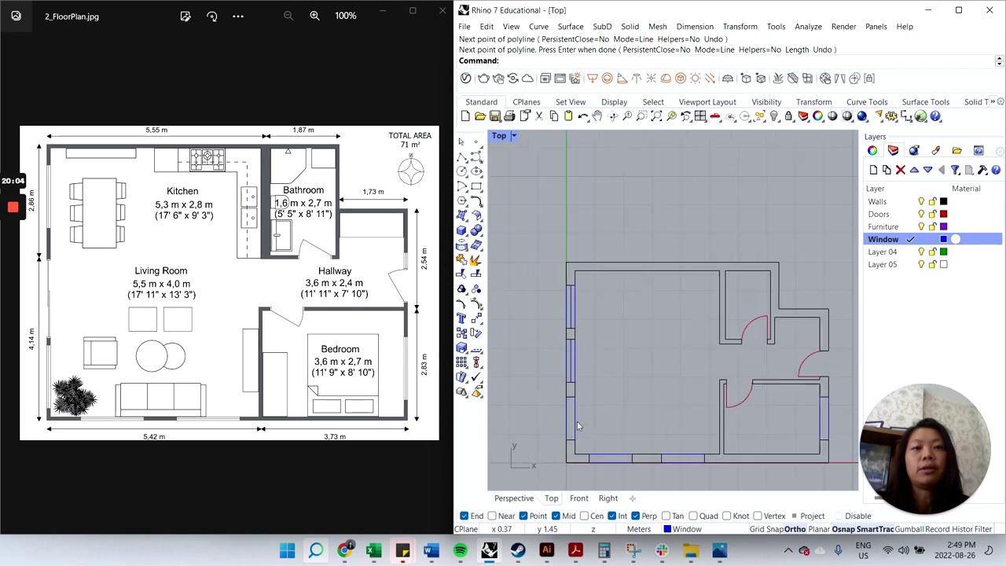
right_click(577, 420)
scroll(574, 422, "up", 5)
left_click(565, 383)
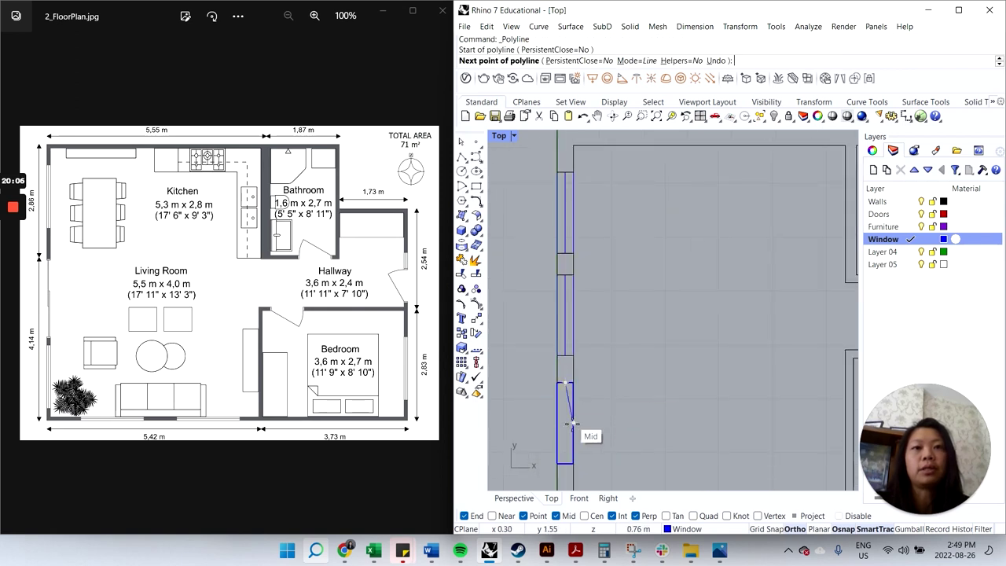
left_click(562, 461)
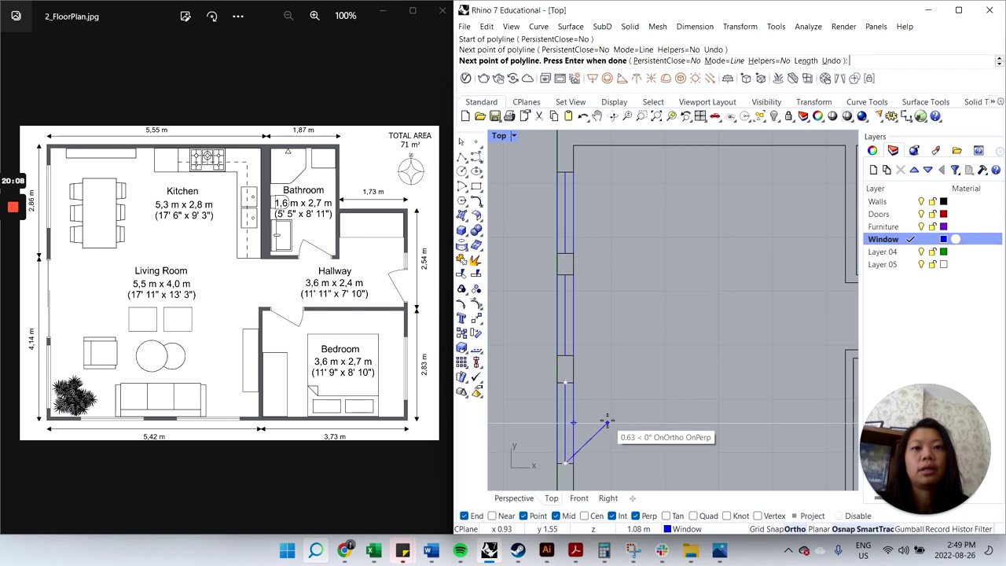
right_click(612, 406)
- Draw horizontal center lines through the two lower-wall windows of the living room, joining the midpoints of their short ends
scroll(597, 348, "down", 3)
scroll(609, 377, "up", 3)
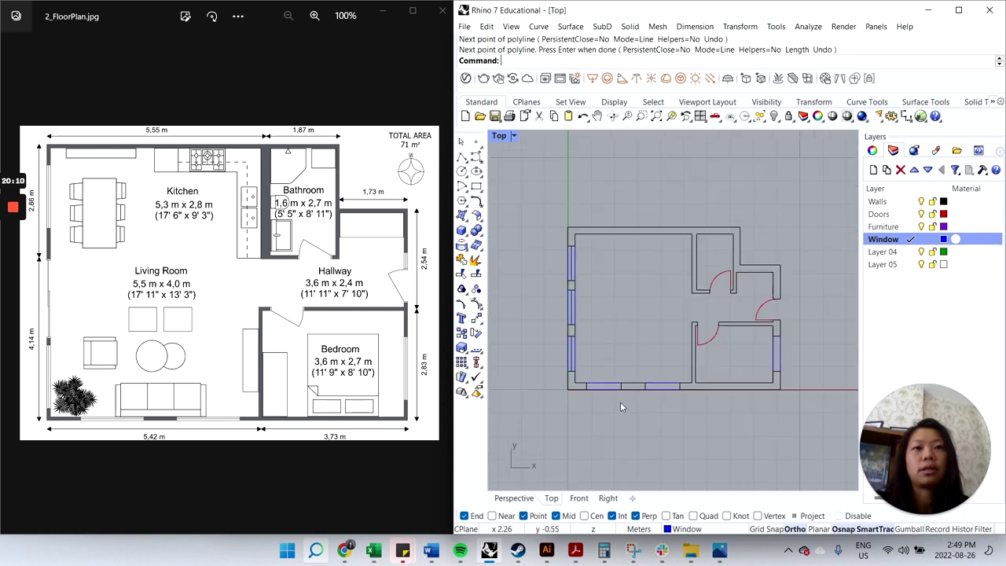
right_click(620, 402)
left_click(579, 385)
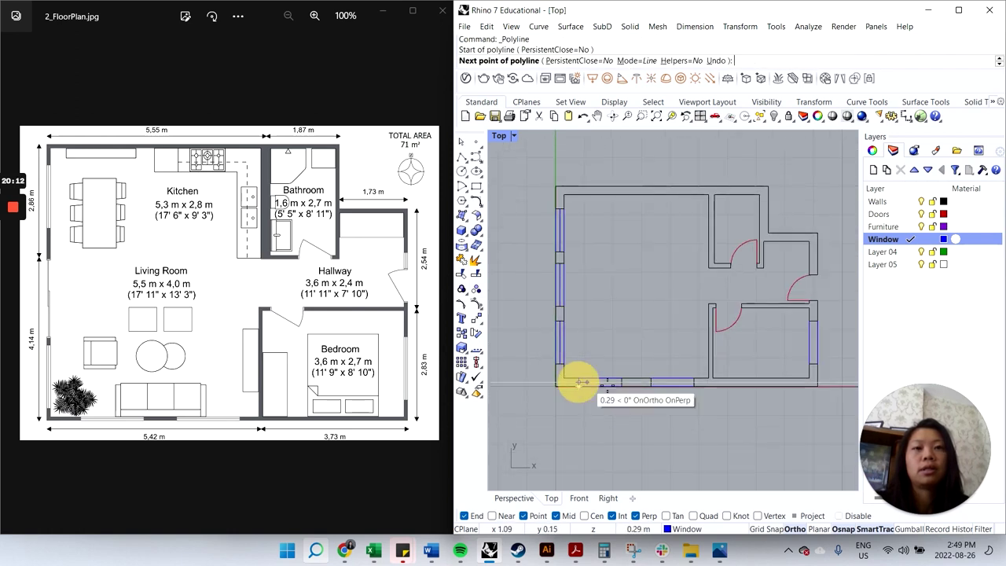
scroll(621, 383, "up", 2)
left_click(618, 382)
right_click(623, 406)
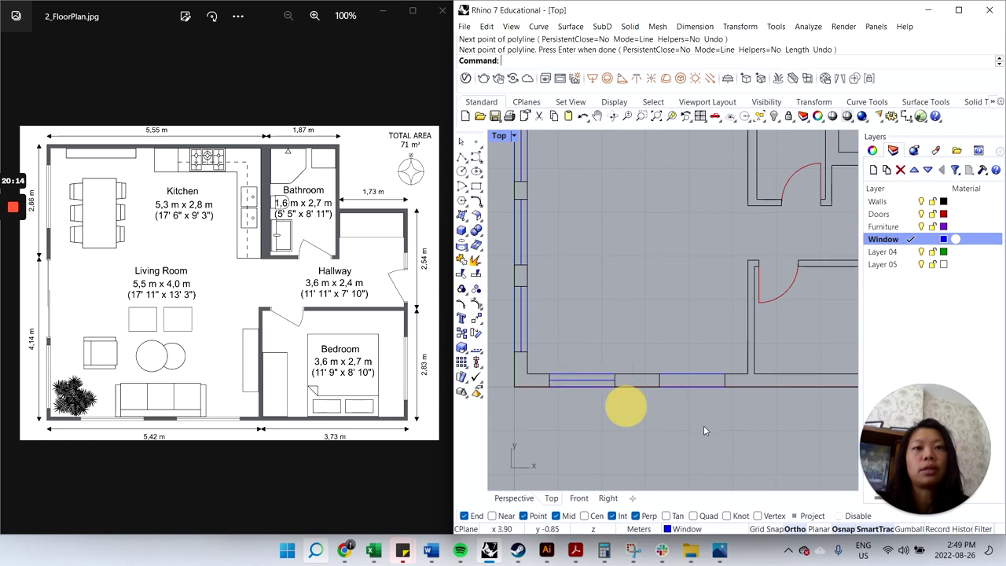
right_click(689, 395)
left_click(659, 380)
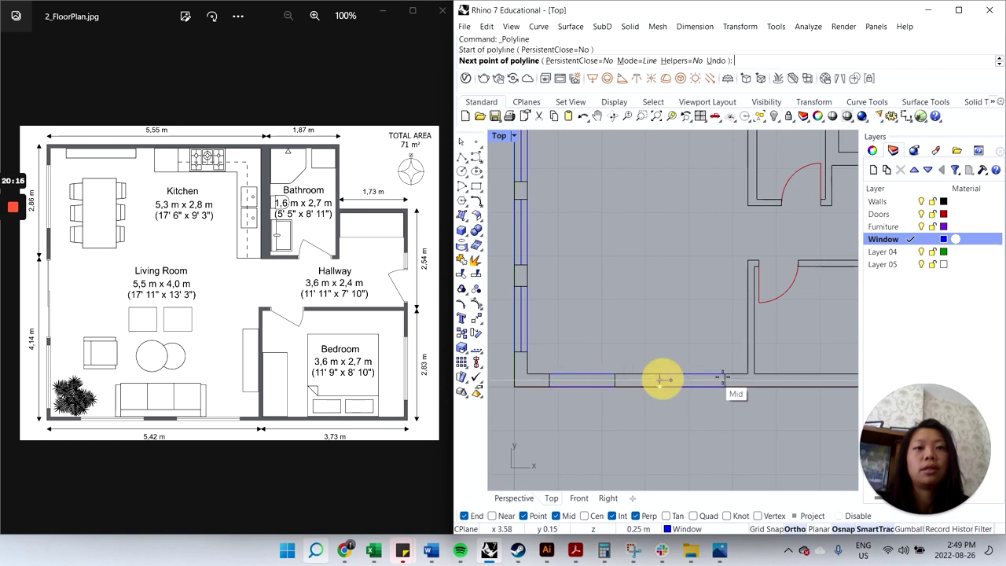
left_click(724, 381)
right_click(722, 401)
- Draw a vertical center line through the bedroom window between the midpoints of its short ends
scroll(723, 393, "down", 5)
scroll(736, 375, "up", 5)
right_click(737, 375)
scroll(733, 375, "up", 2)
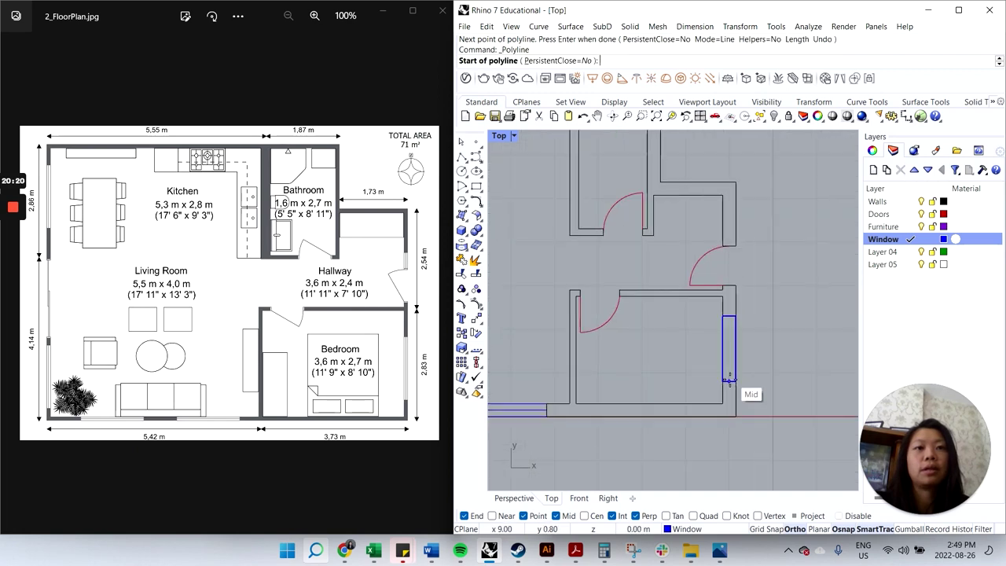
left_click(727, 381)
left_click(728, 317)
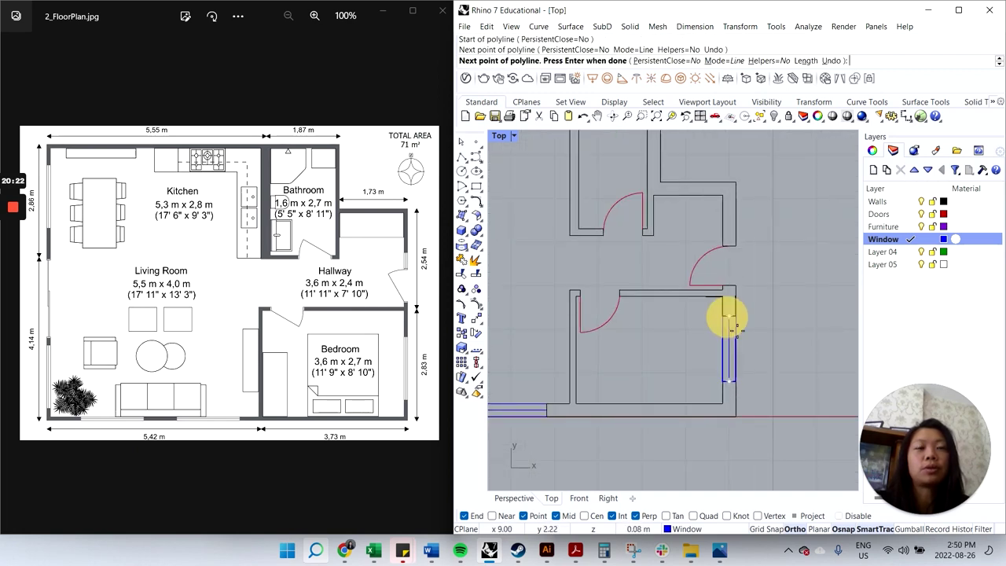
right_click(753, 347)
scroll(752, 346, "down", 3)
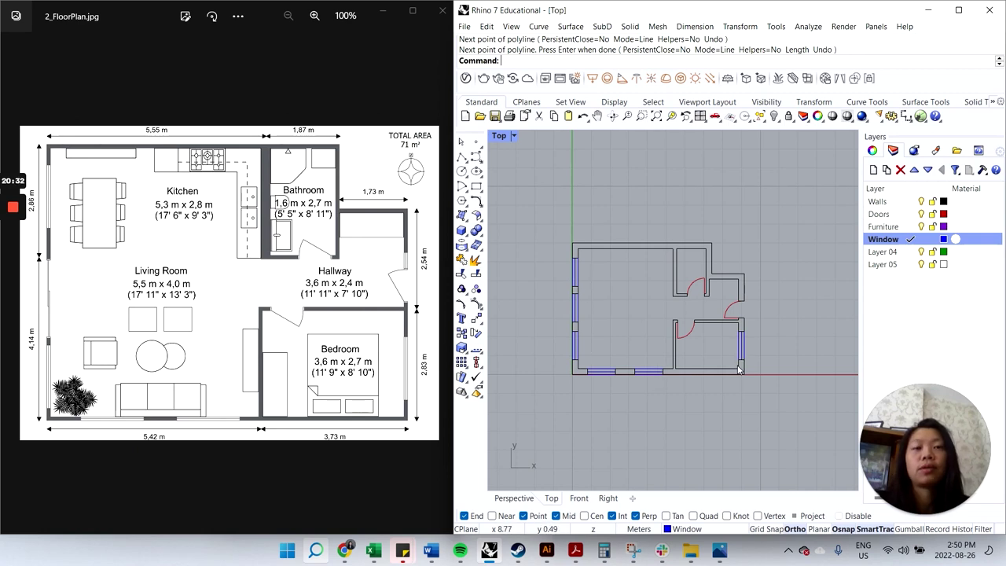
- Change the bathroom door's object layer to Window
left_click(696, 287)
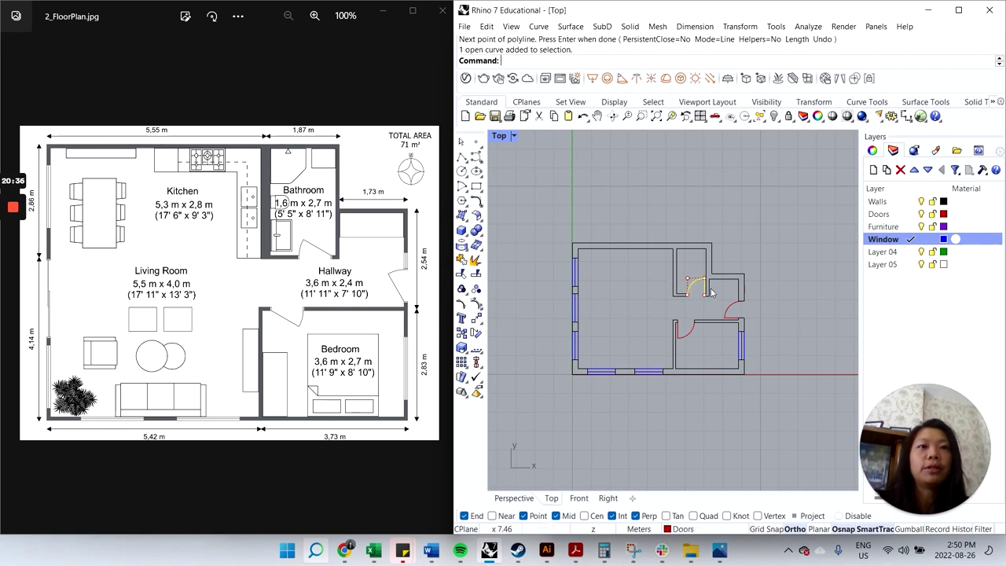
left_click(805, 120)
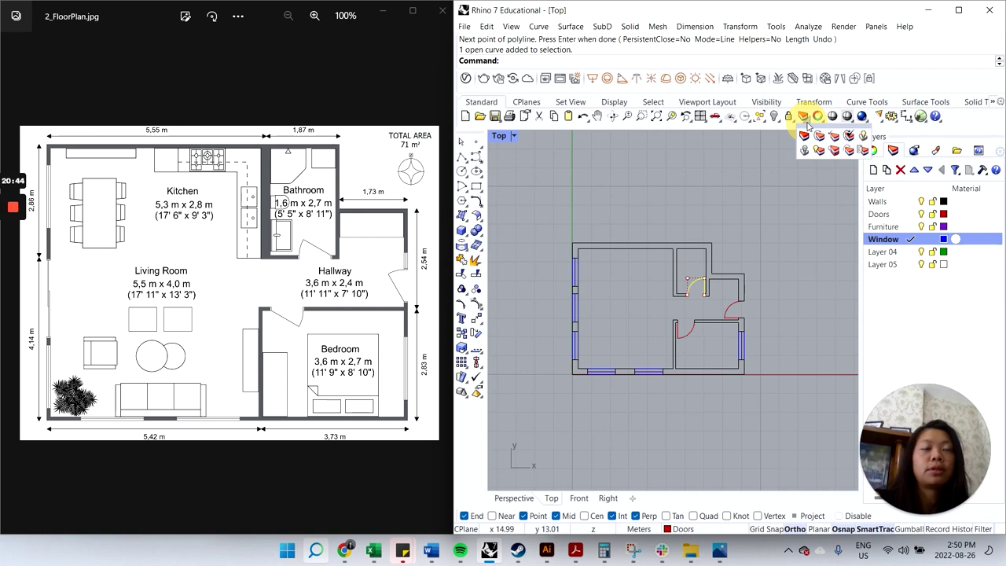
left_click(834, 161)
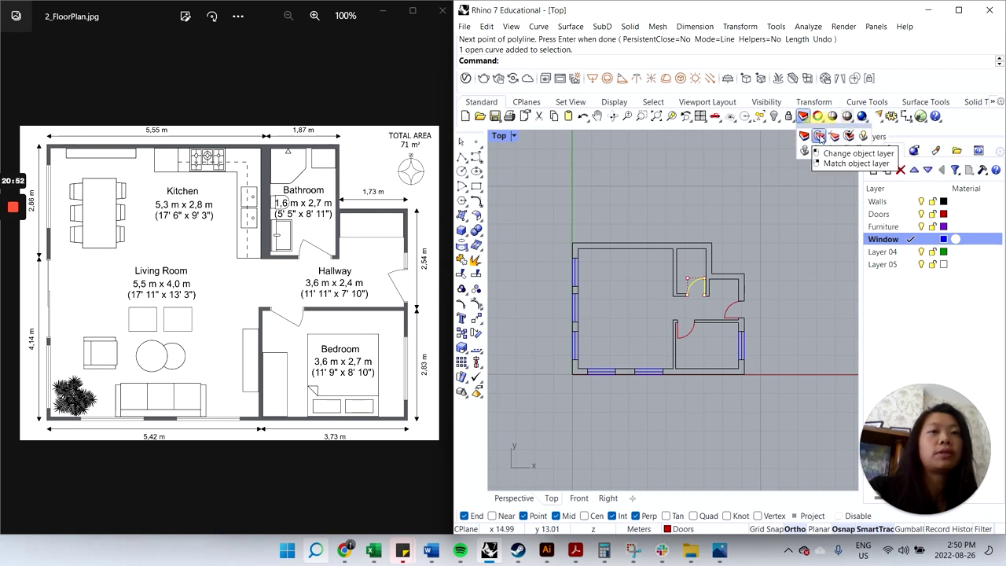
left_click(819, 136)
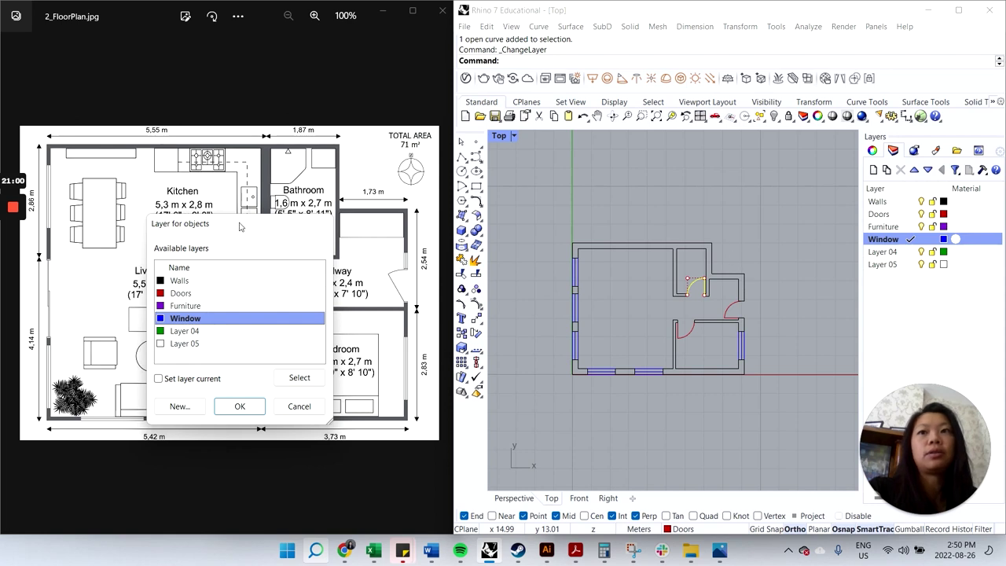
left_click_drag(239, 226, 627, 212)
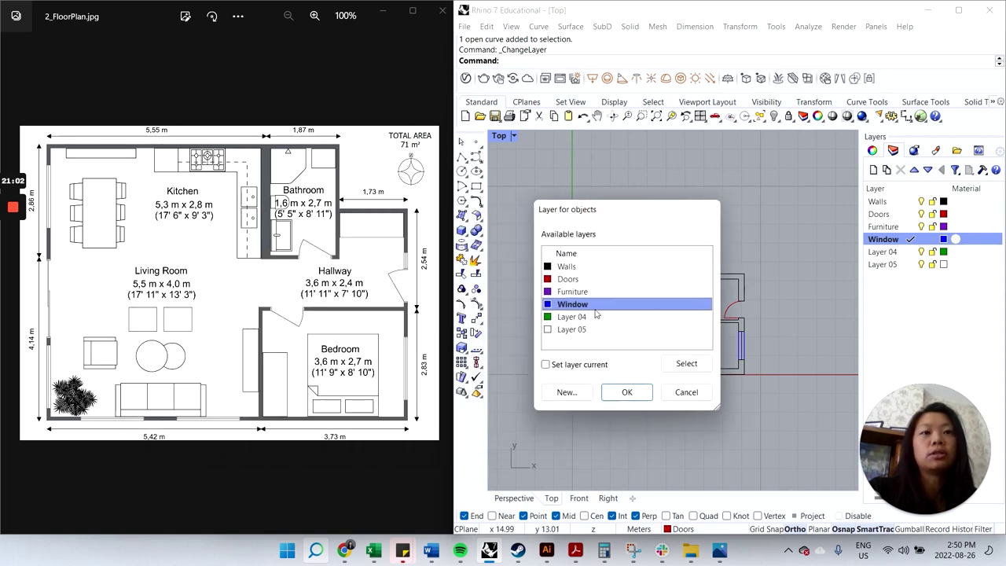
left_click_drag(621, 217, 500, 213)
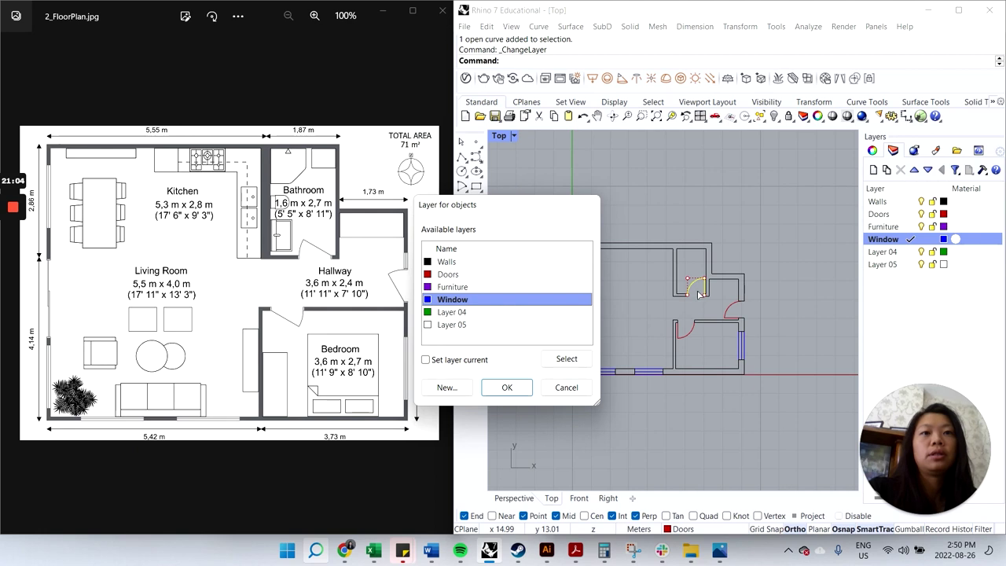
left_click(507, 387)
- Move the bathroom door back to the Doors layer and clear the selection
left_click(688, 287)
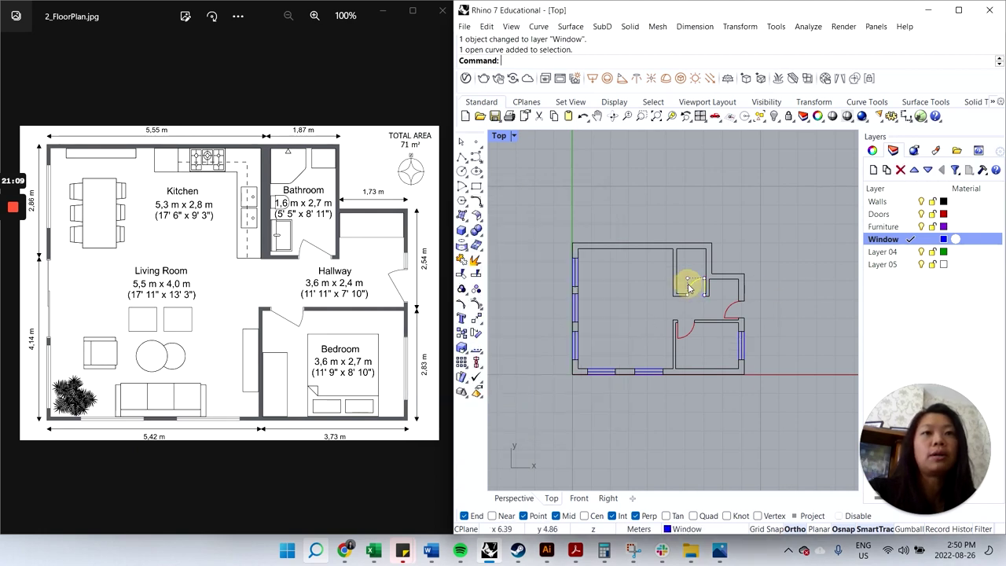
left_click(803, 116)
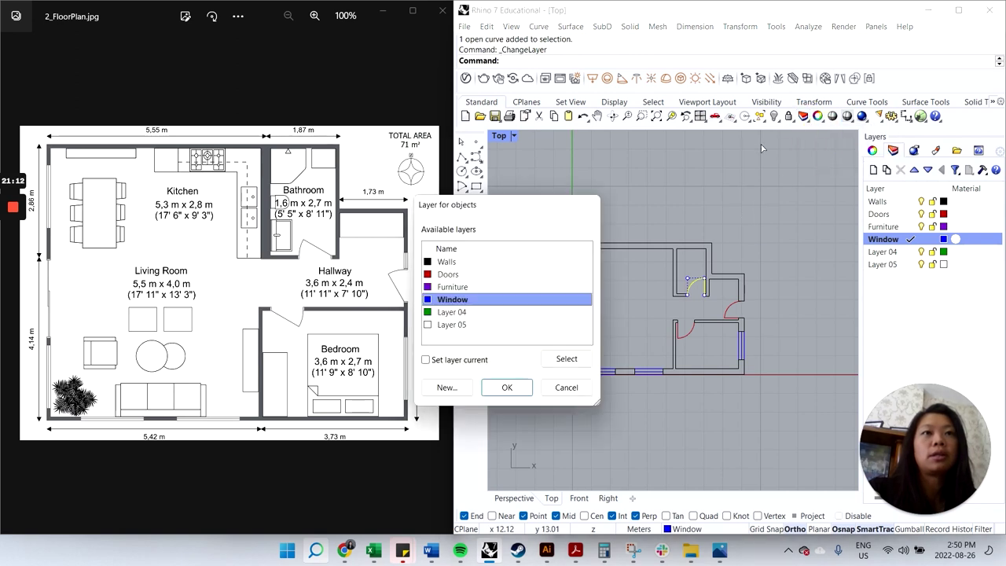
left_click(430, 275)
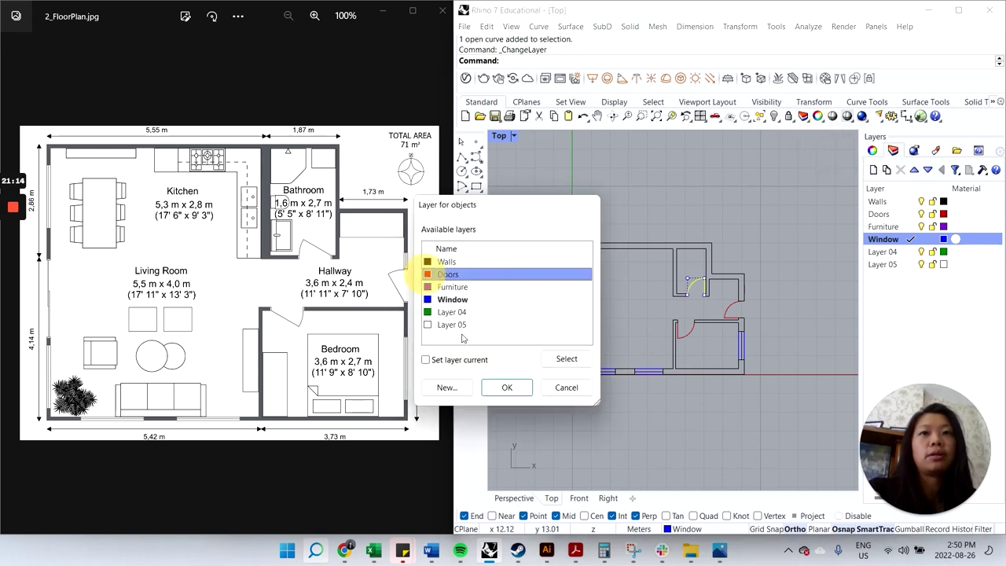
left_click(505, 389)
left_click(785, 283)
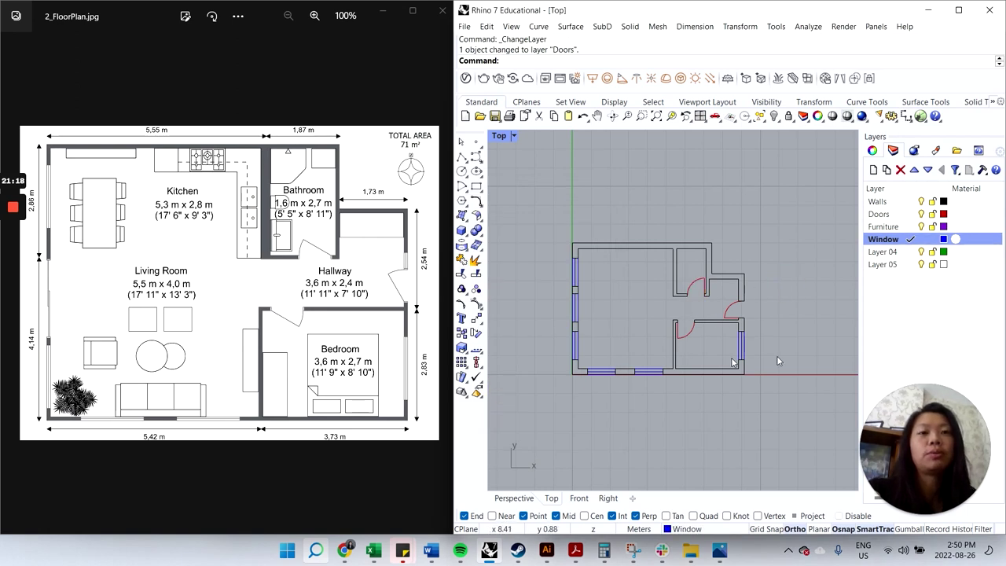
- Hide and show the Doors layer and the Walls layer in turn to check which objects each one holds
left_click(923, 218)
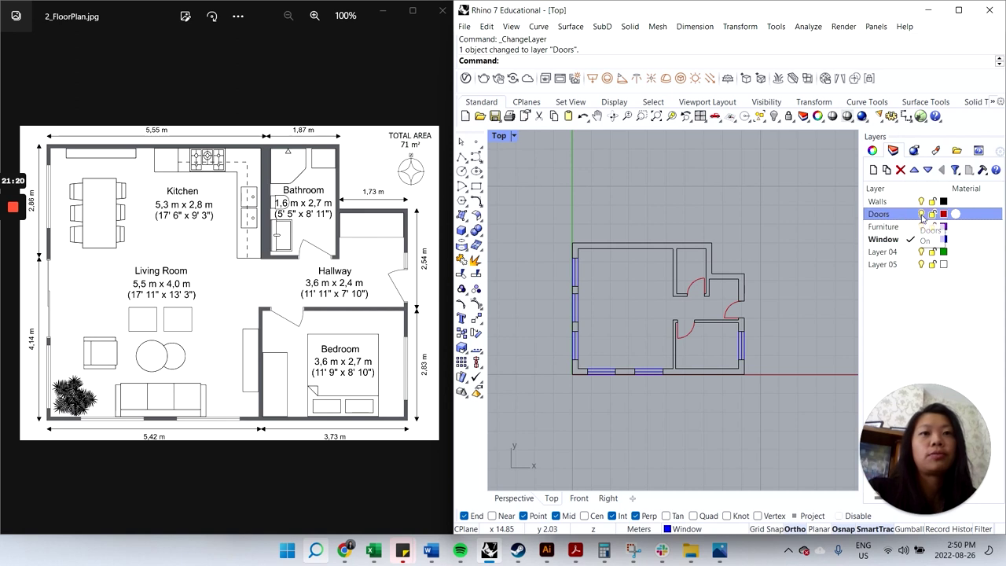
left_click(922, 214)
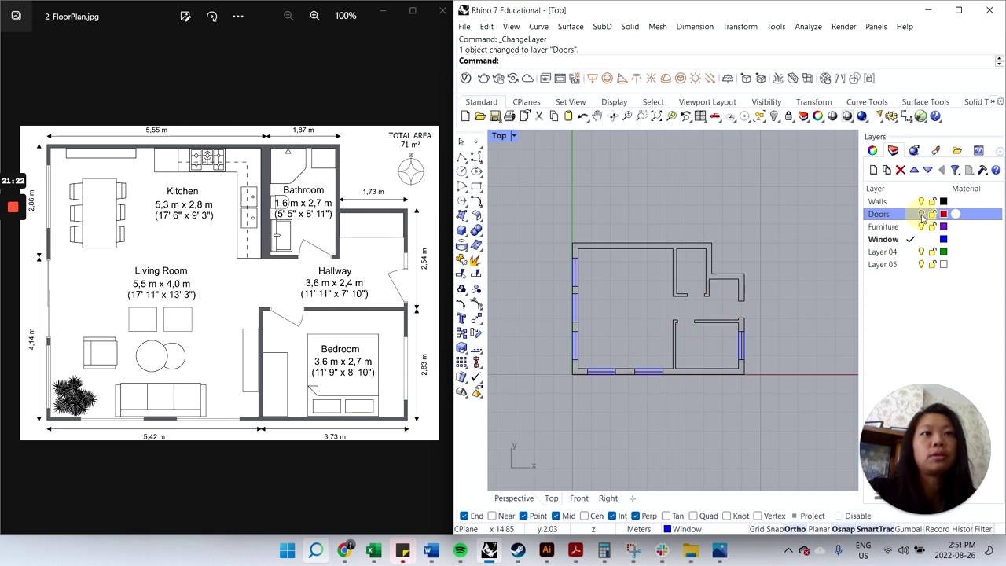
left_click(922, 214)
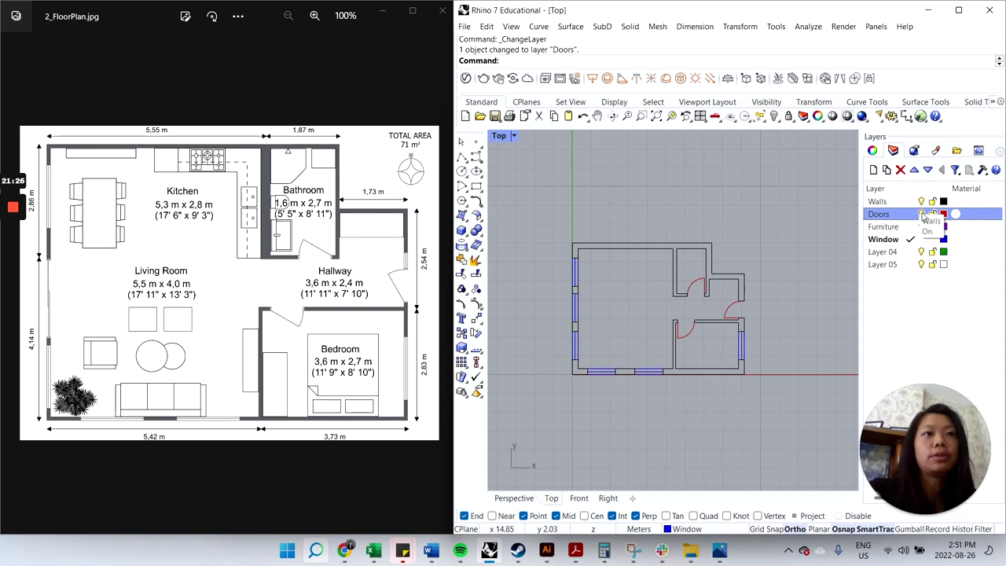
left_click(921, 201)
left_click(921, 201)
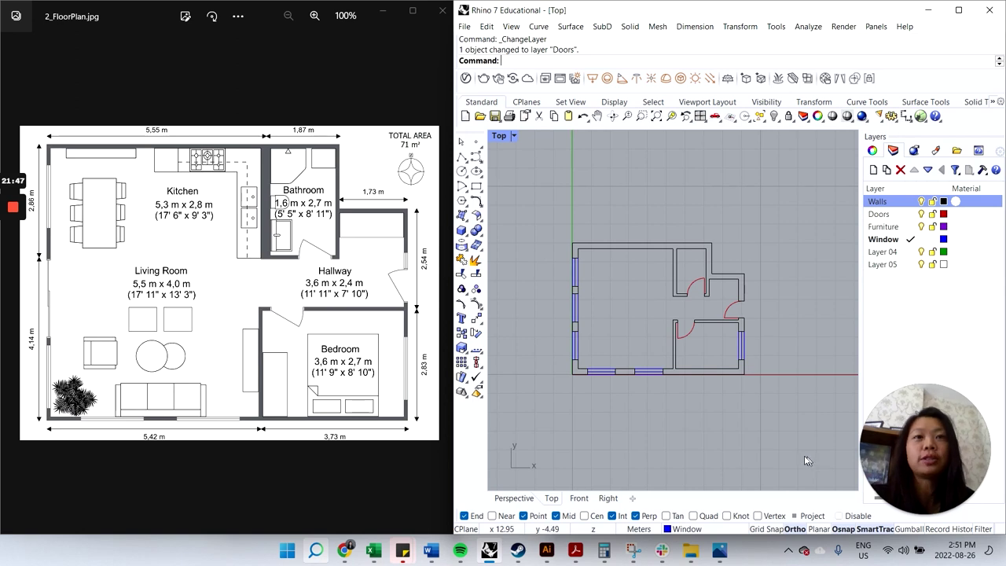
- Make Furniture the current layer and draw an L-shaped polyline along the kitchen's bathroom-side wall and part of its upper wall
double_click(880, 226)
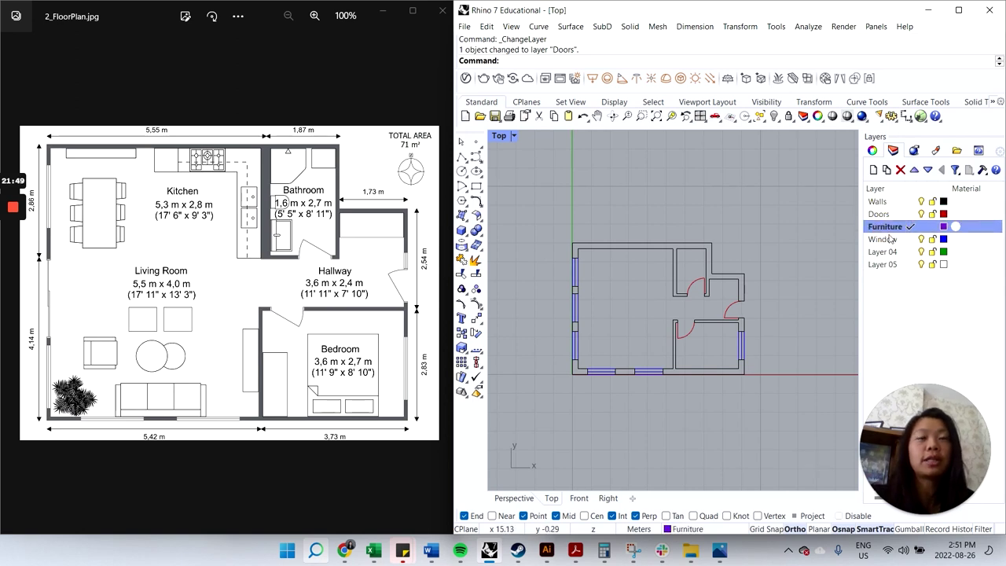
left_click(461, 156)
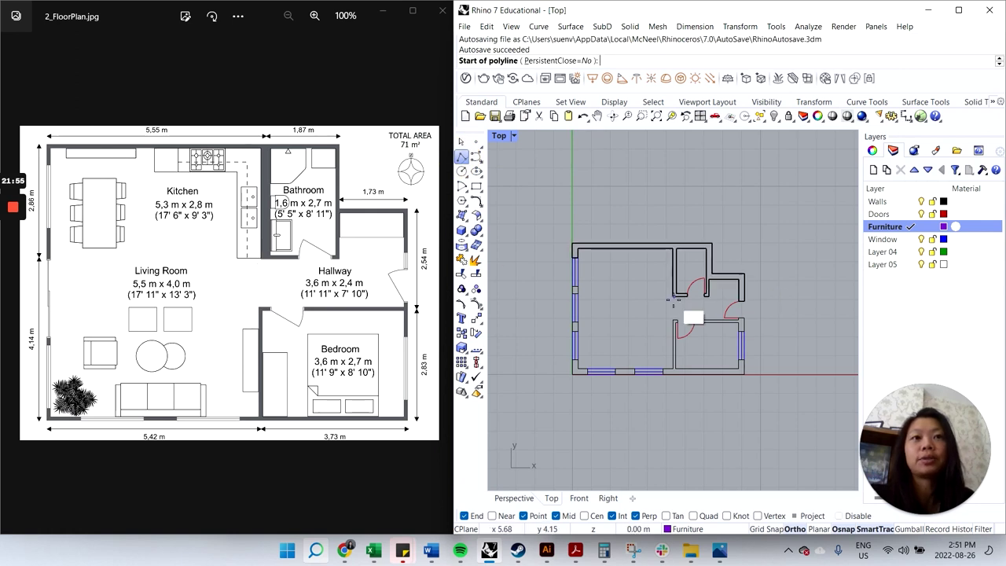
scroll(669, 297, "up", 2)
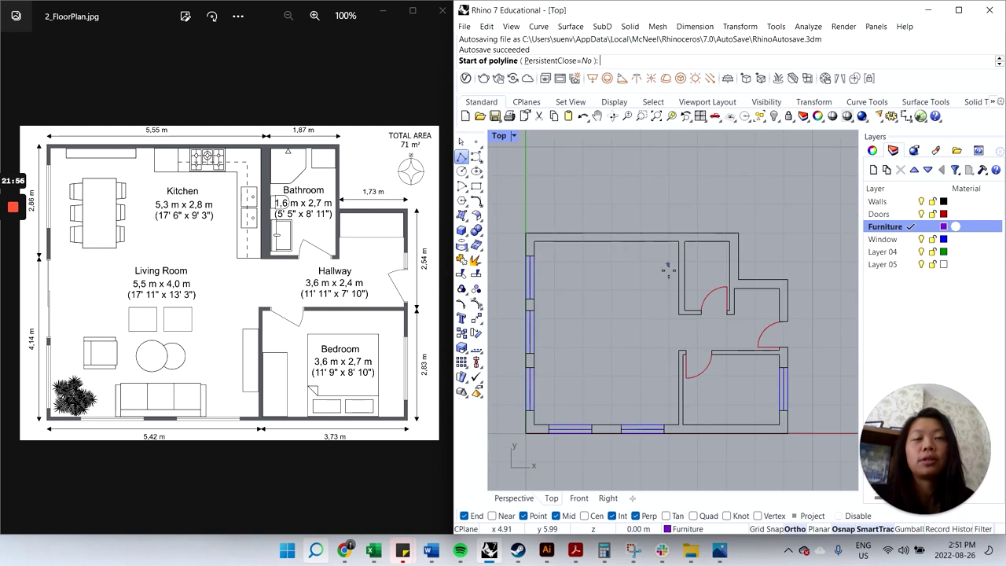
left_click(676, 306)
left_click(678, 242)
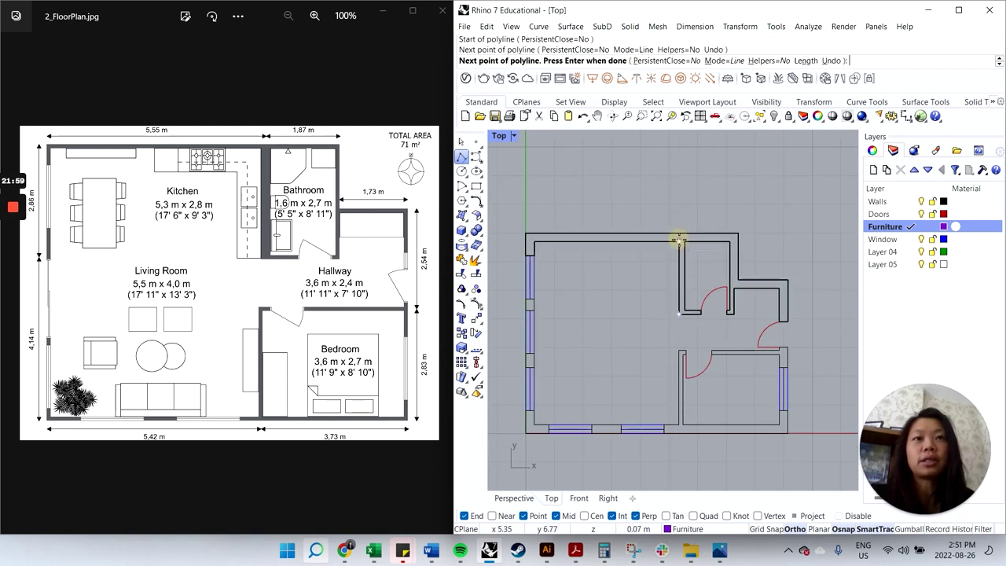
left_click(607, 249)
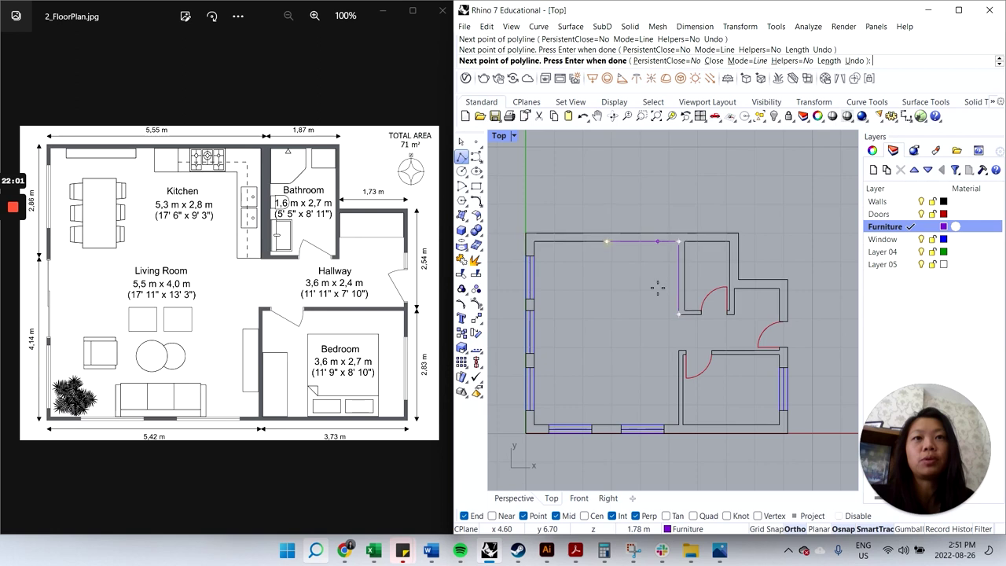
key("Return")
- Offset the L-shaped counter polyline 0.6 m into the kitchen
left_click(632, 244)
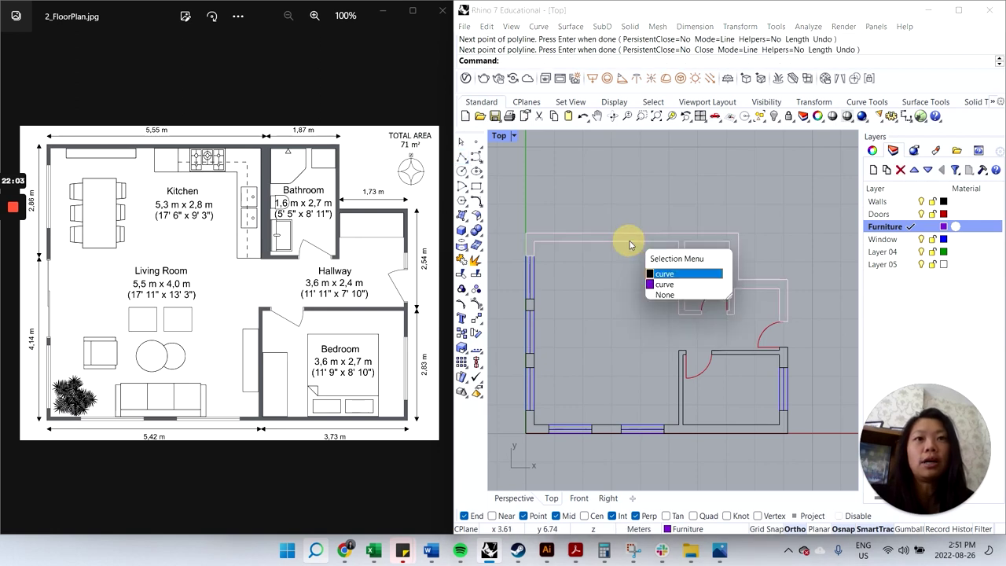
left_click(660, 274)
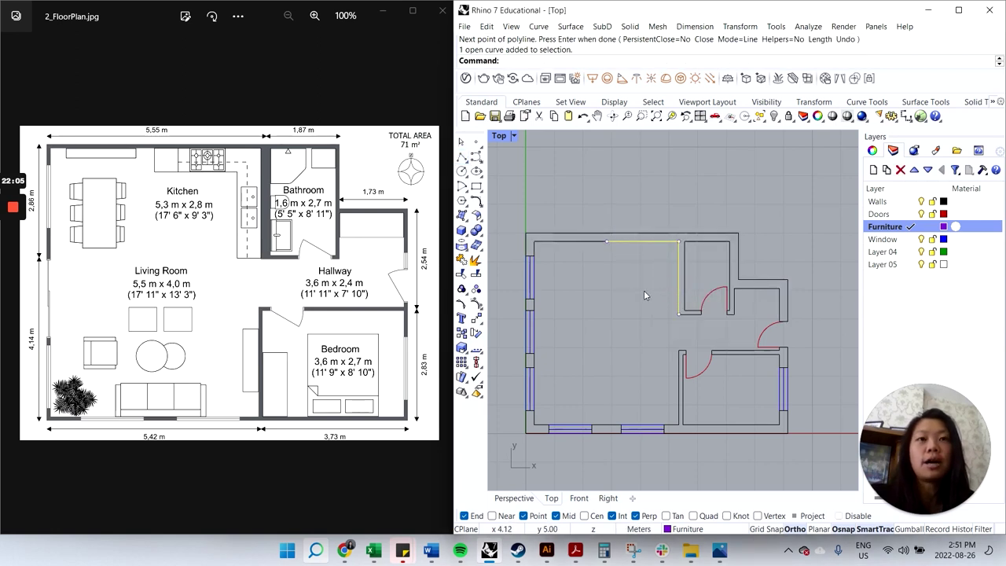
type("offset")
key("Return")
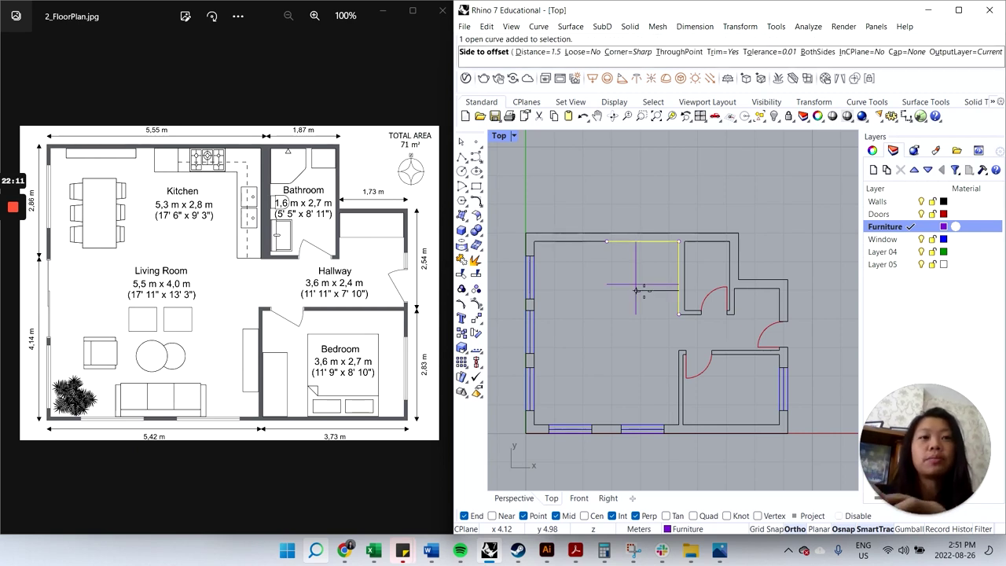
type("0.6")
key("Return")
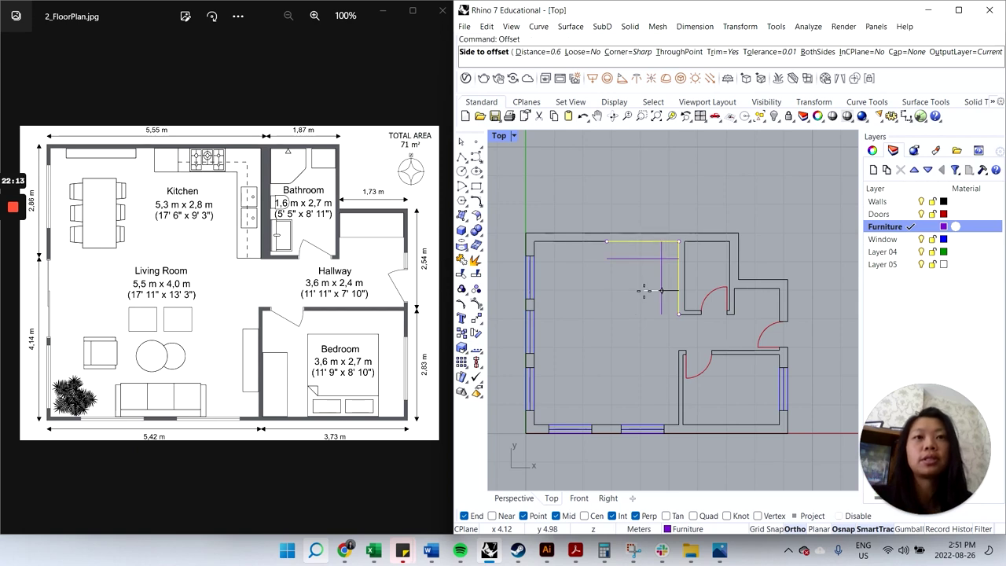
left_click(645, 295)
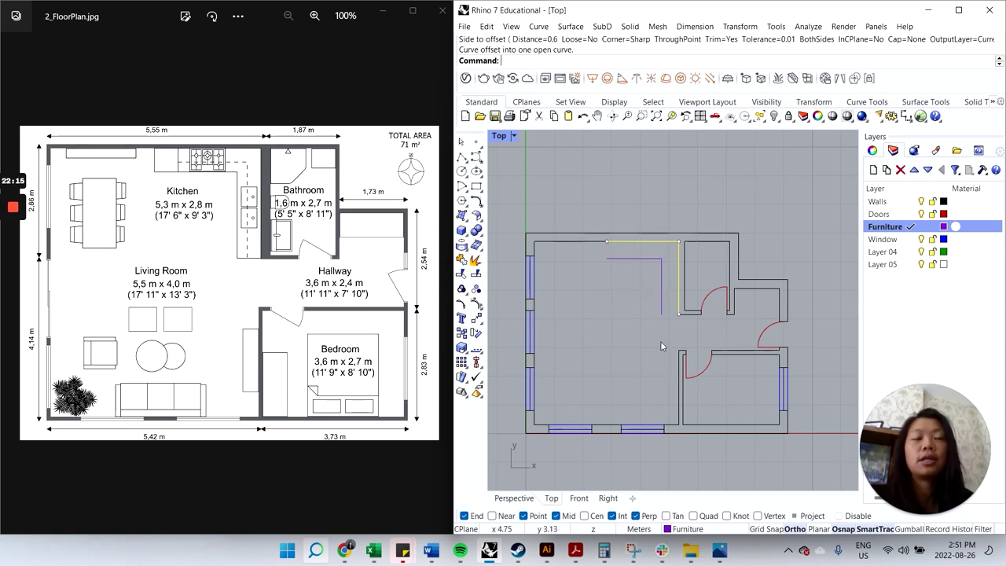
- Draw short polylines across both open ends of the kitchen counter, connecting the wall-side line to its offset
left_click(462, 158)
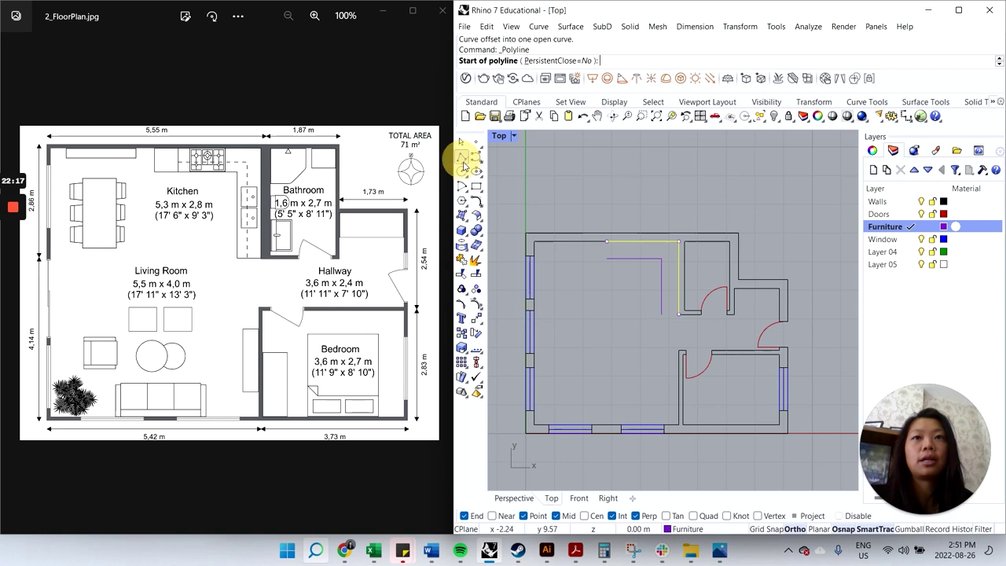
left_click(606, 242)
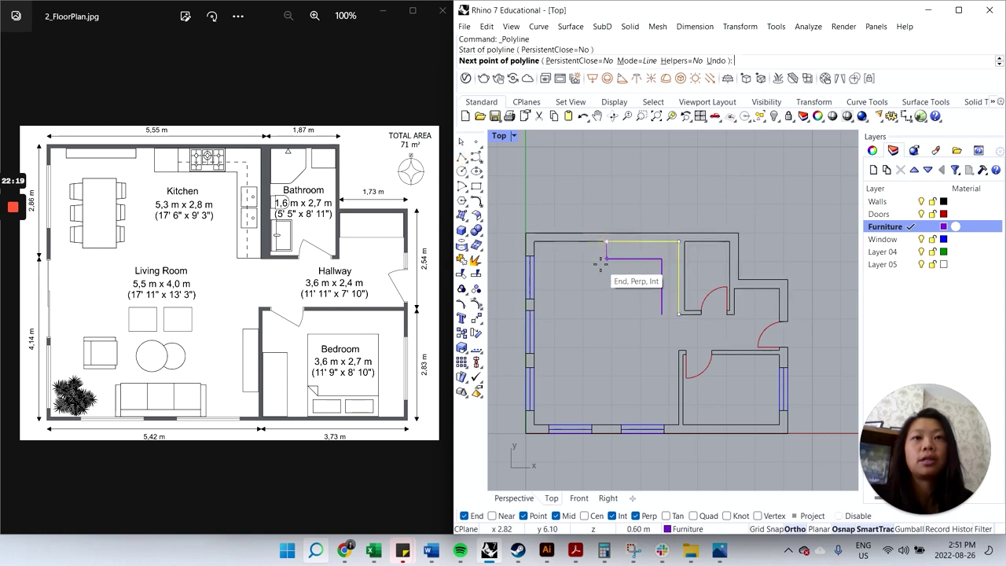
left_click(606, 258)
key("Return")
key("Return")
left_click(661, 314)
left_click(677, 314)
key("Return")
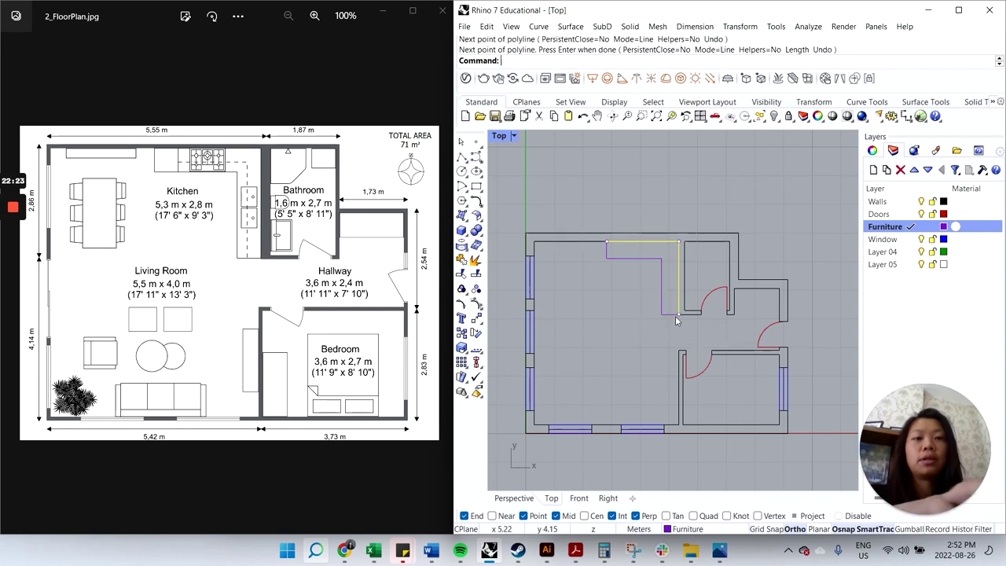
- Join the two counter lines and both end segments into one closed outline, and clear the selection
left_click(606, 253)
left_click(650, 259)
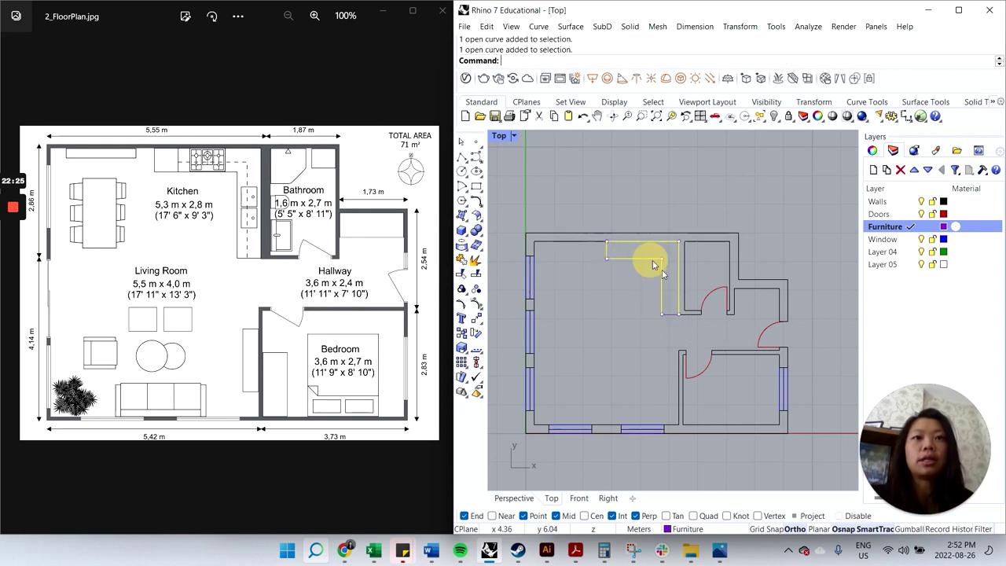
type("j")
key("Return")
left_click(693, 196)
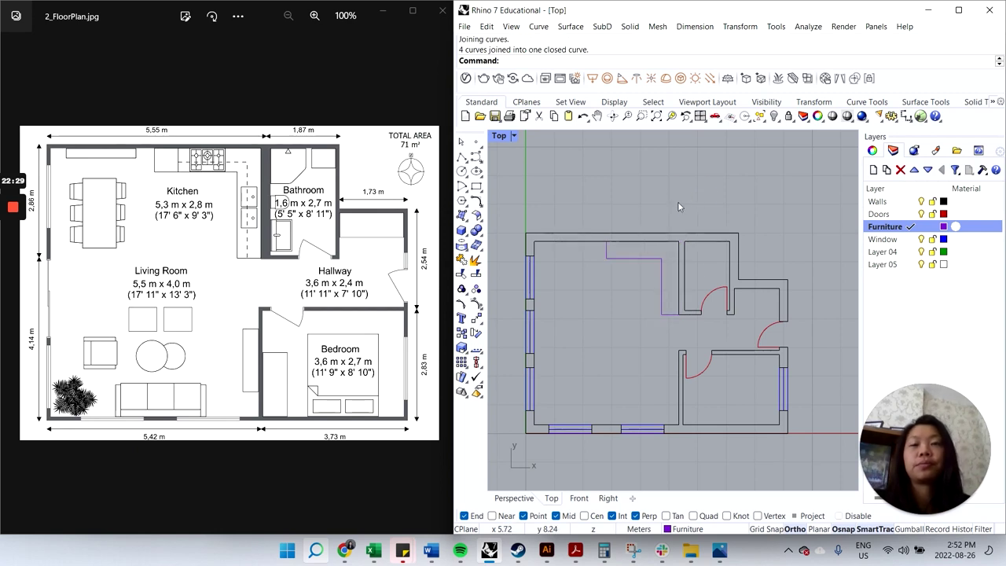